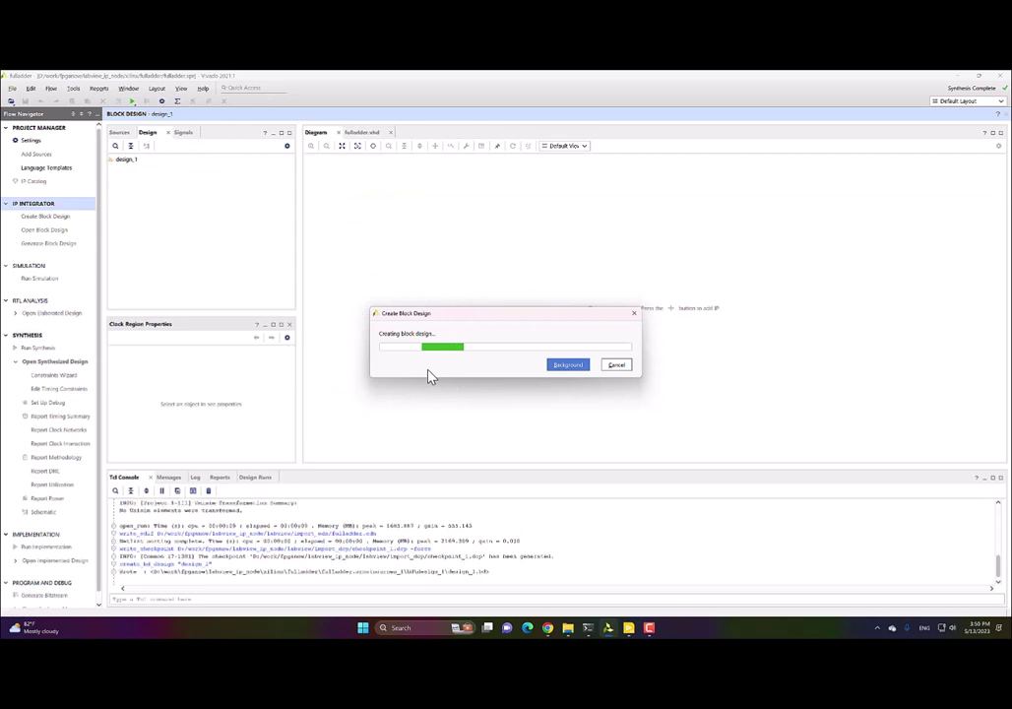
# - Add the fulladder VHDL module from the design sources to the empty block diagram
pyautogui.click(119, 133)
pyautogui.click(153, 170)
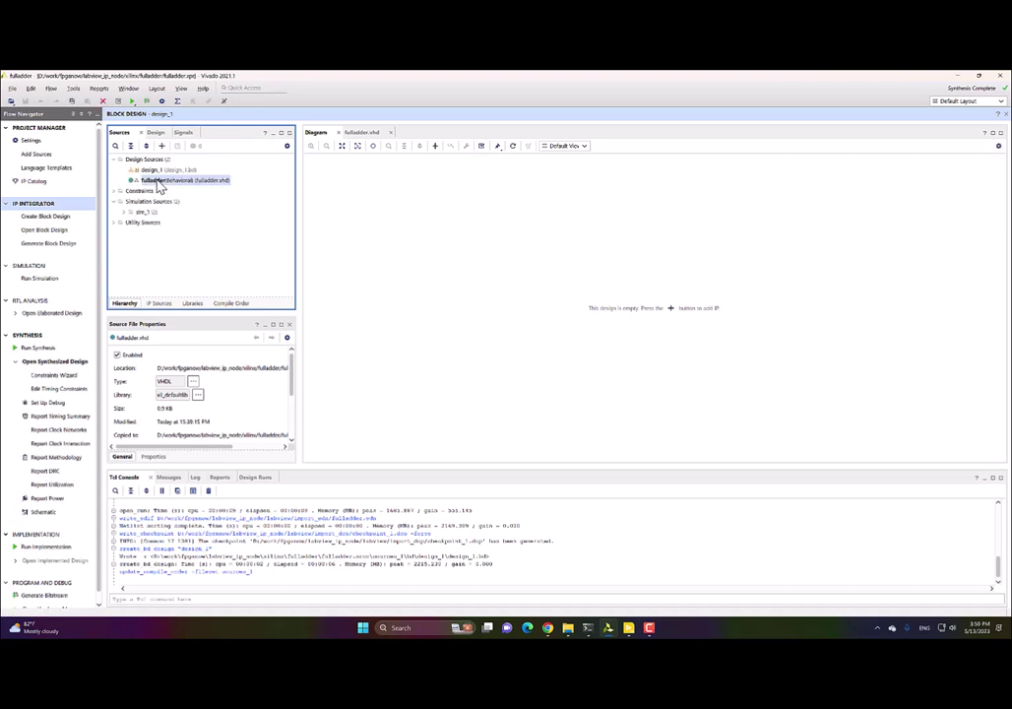
pyautogui.moveTo(156, 183); pyautogui.dragTo(440, 278)
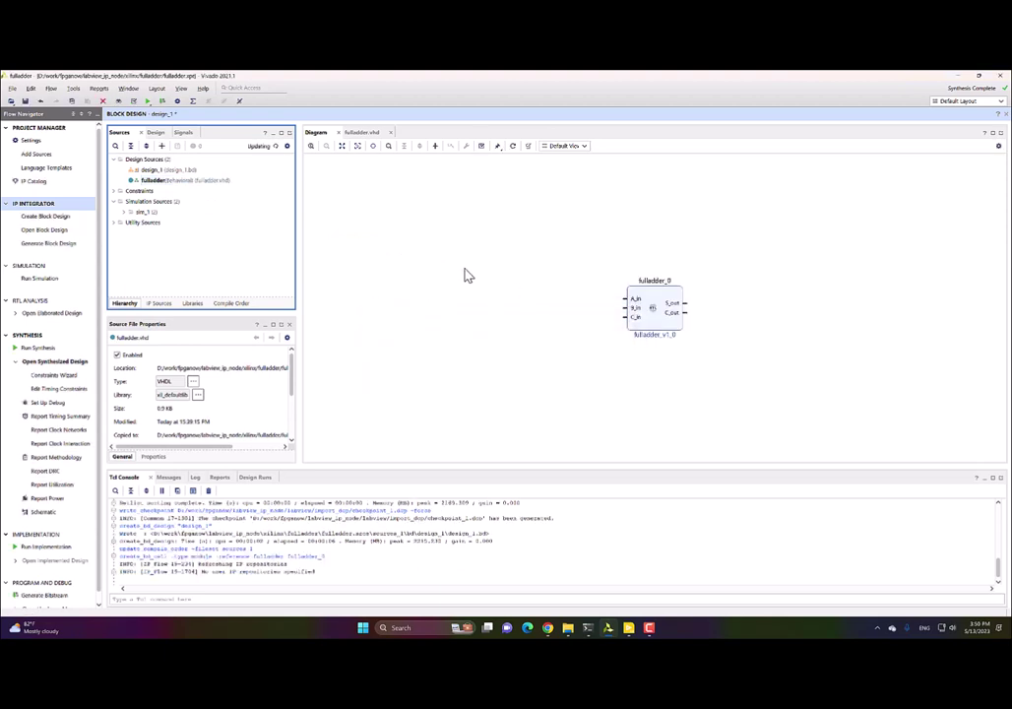
# - Search the IP catalog for "adder" and add an Adder/Subtracter block to the diagram
pyautogui.rightClick(467, 276)
pyautogui.click(493, 347)
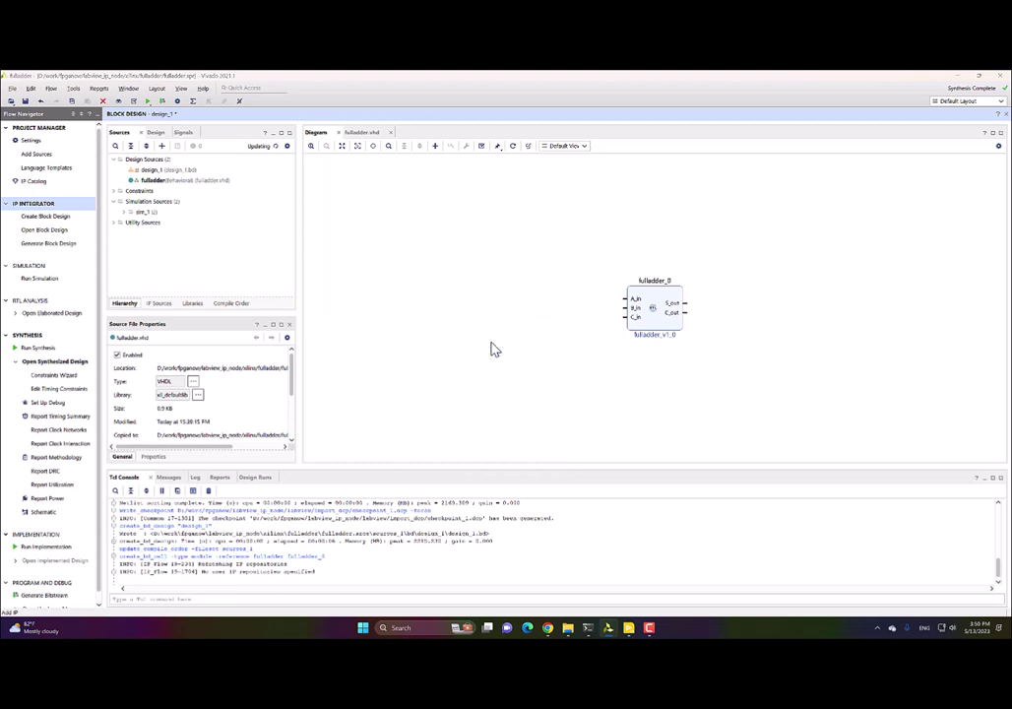
pyautogui.write('adder')
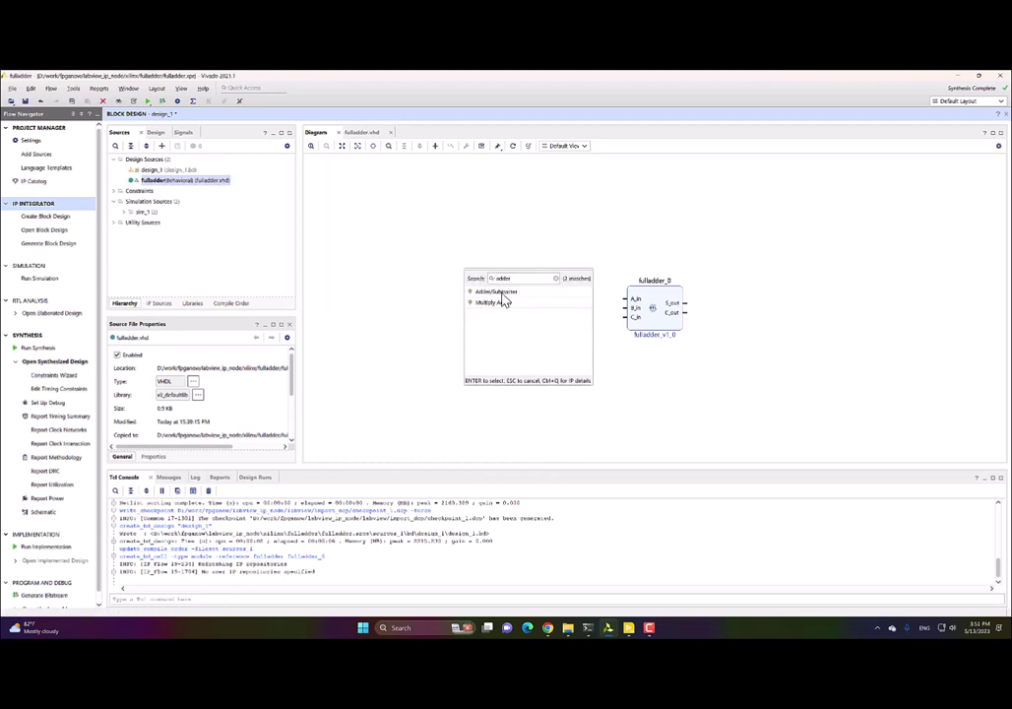
pyautogui.doubleClick(502, 294)
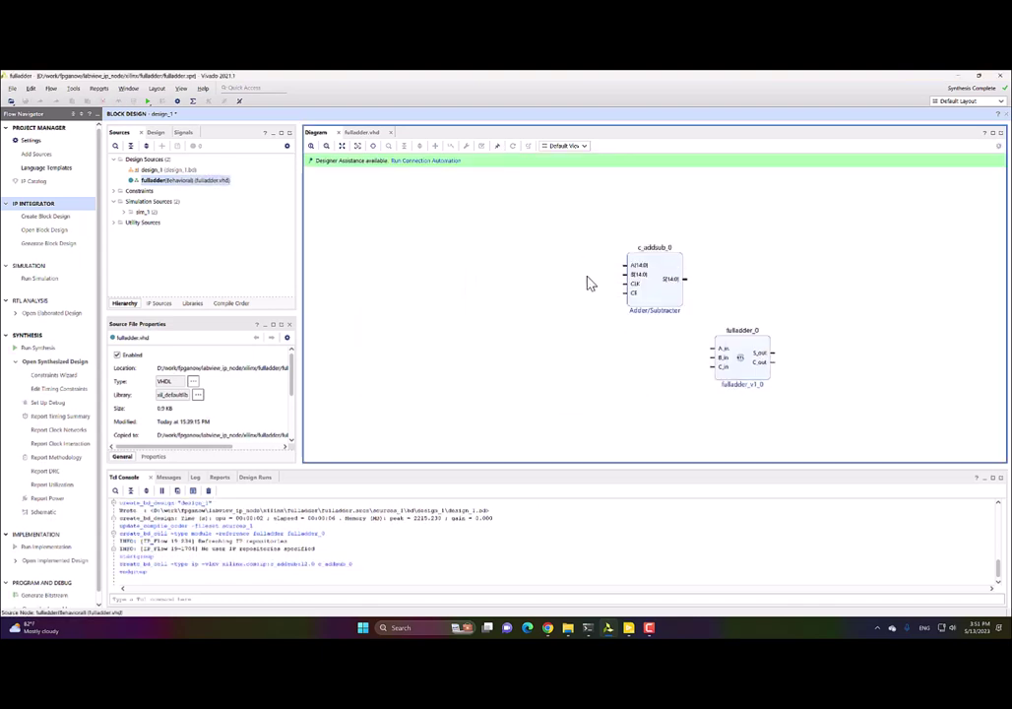
# - Customize the Adder/Subtracter block so that input A is Unsigned with an input width of 1
pyautogui.click(667, 301)
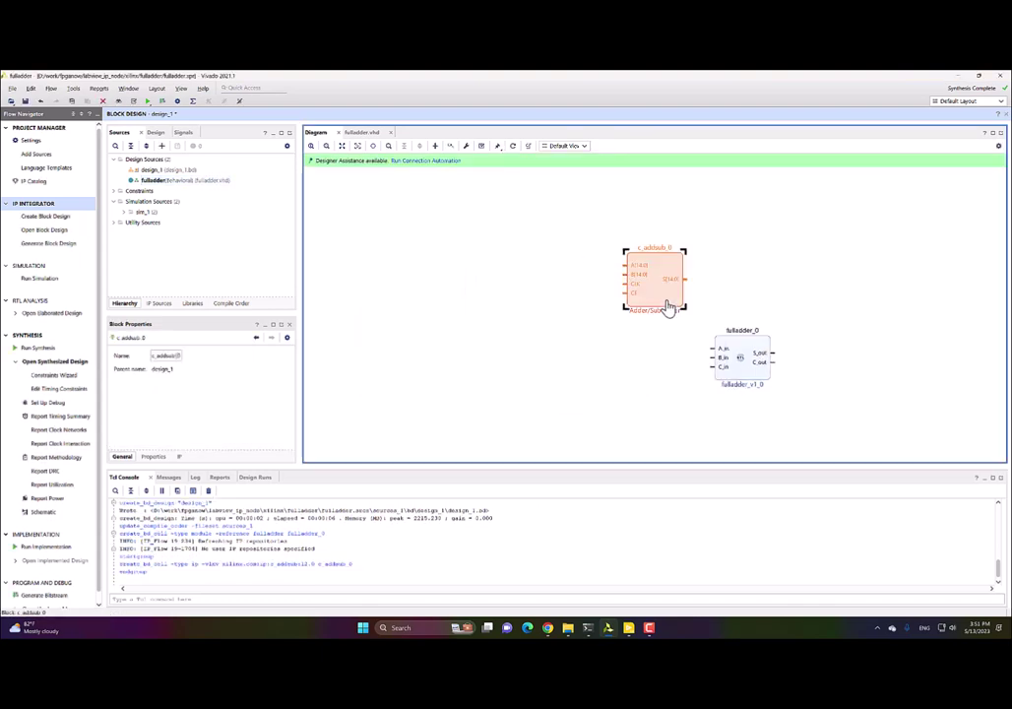
pyautogui.doubleClick(603, 300)
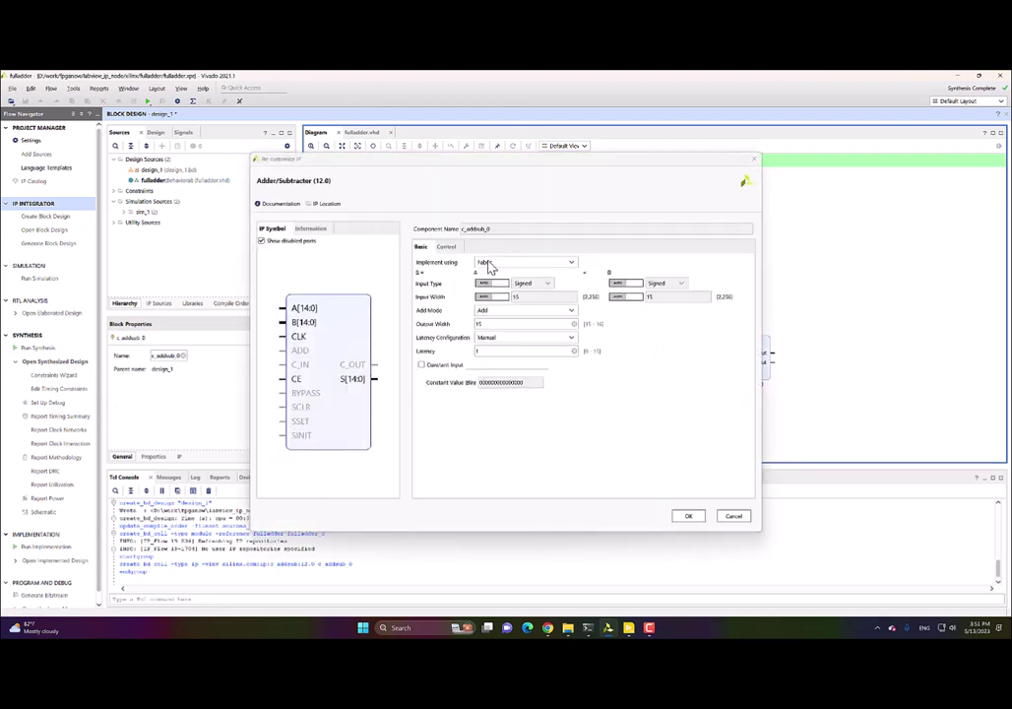
pyautogui.click(501, 298)
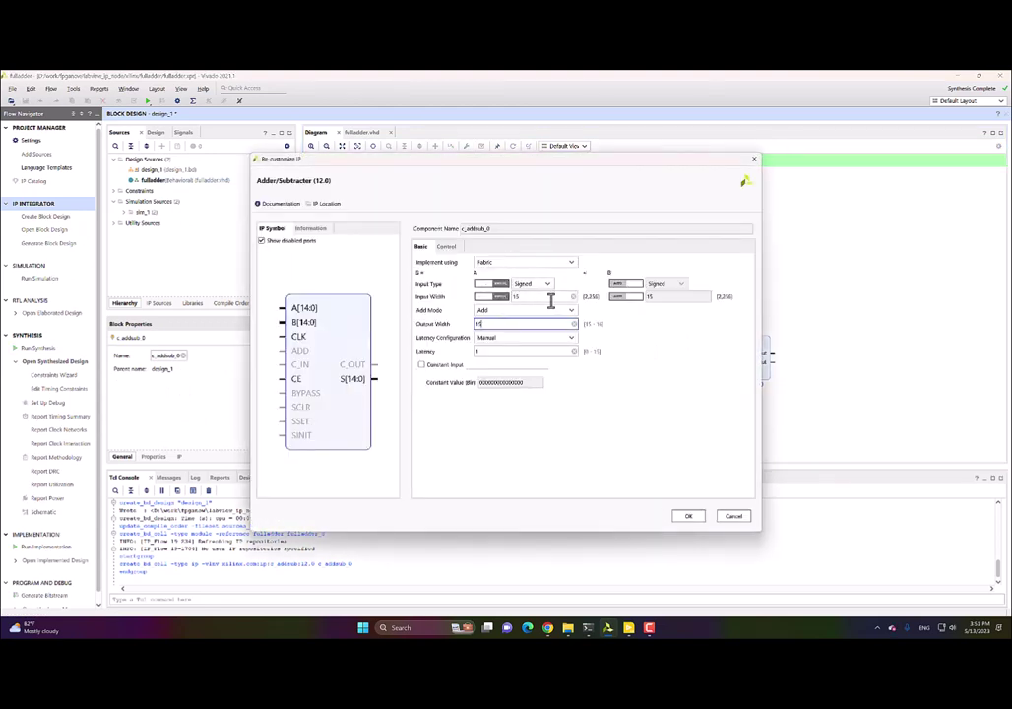
pyautogui.click(550, 296)
pyautogui.press('BackSpace')
pyautogui.click(540, 286)
pyautogui.click(539, 283)
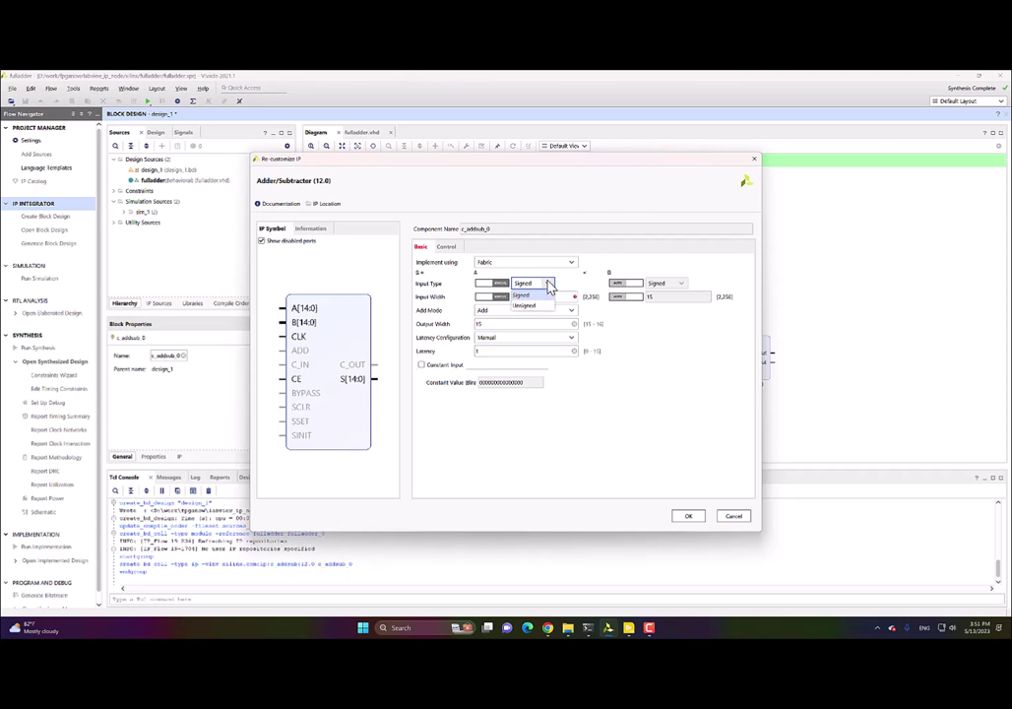
pyautogui.click(547, 304)
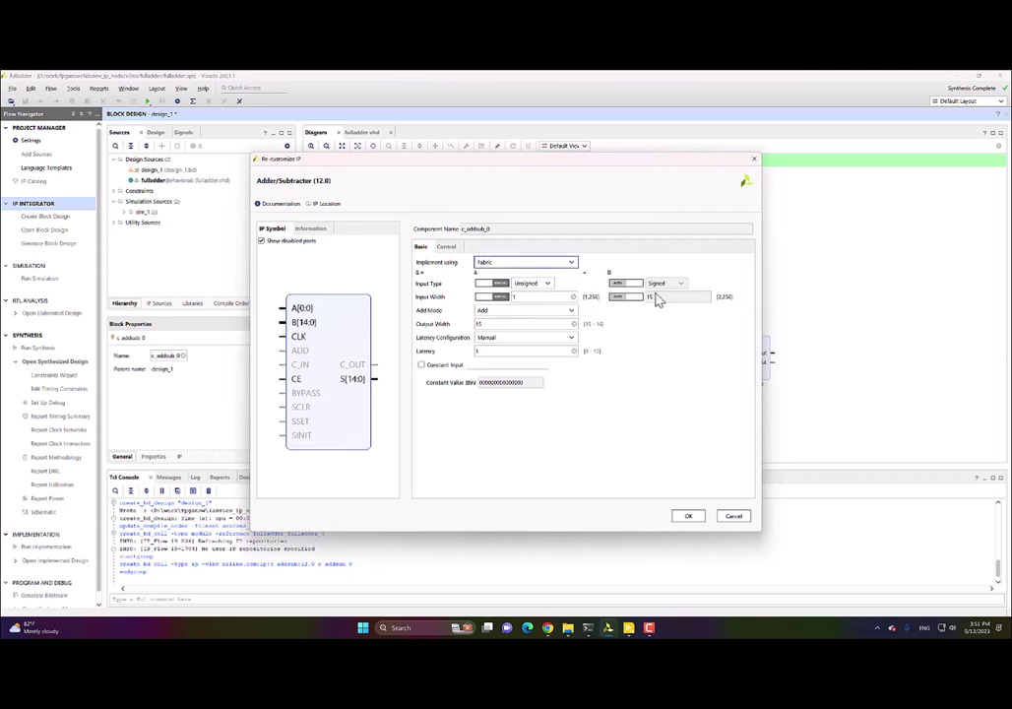
# - Set the Adder/Subtracter's input B to Unsigned with an input width of 1
pyautogui.click(661, 284)
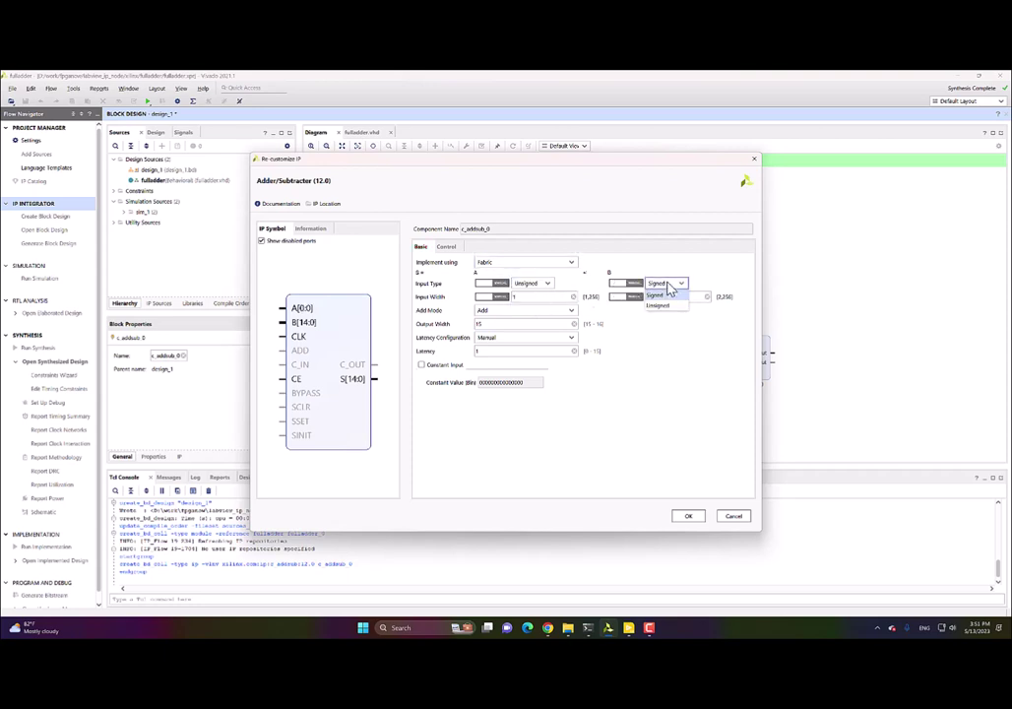
pyautogui.click(660, 308)
pyautogui.click(665, 297)
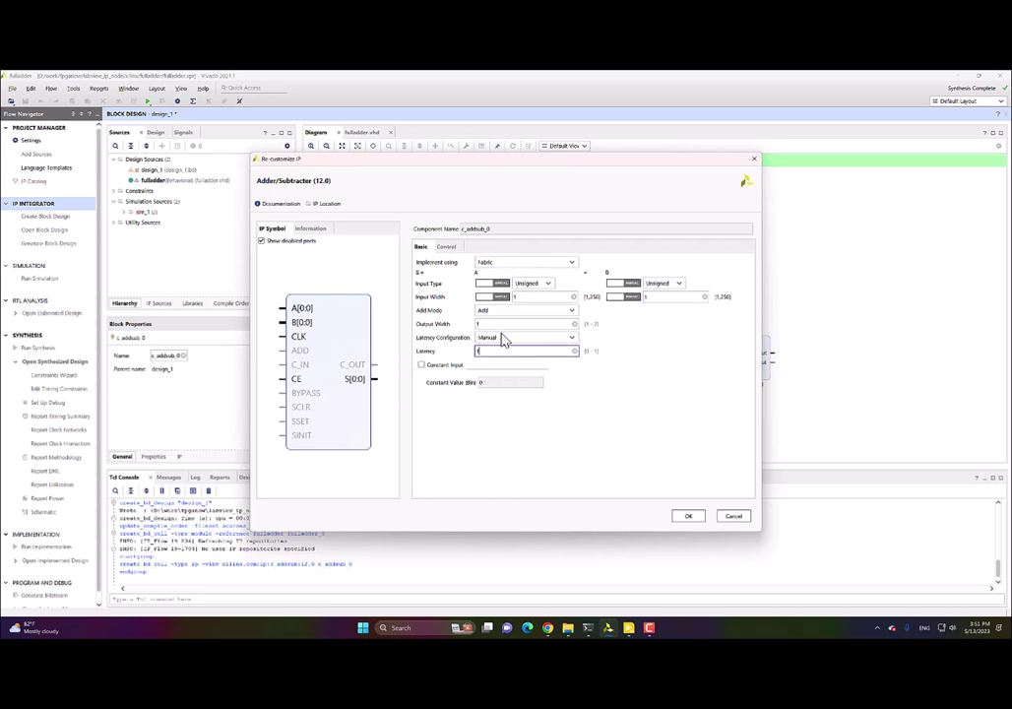
pyautogui.click(501, 324)
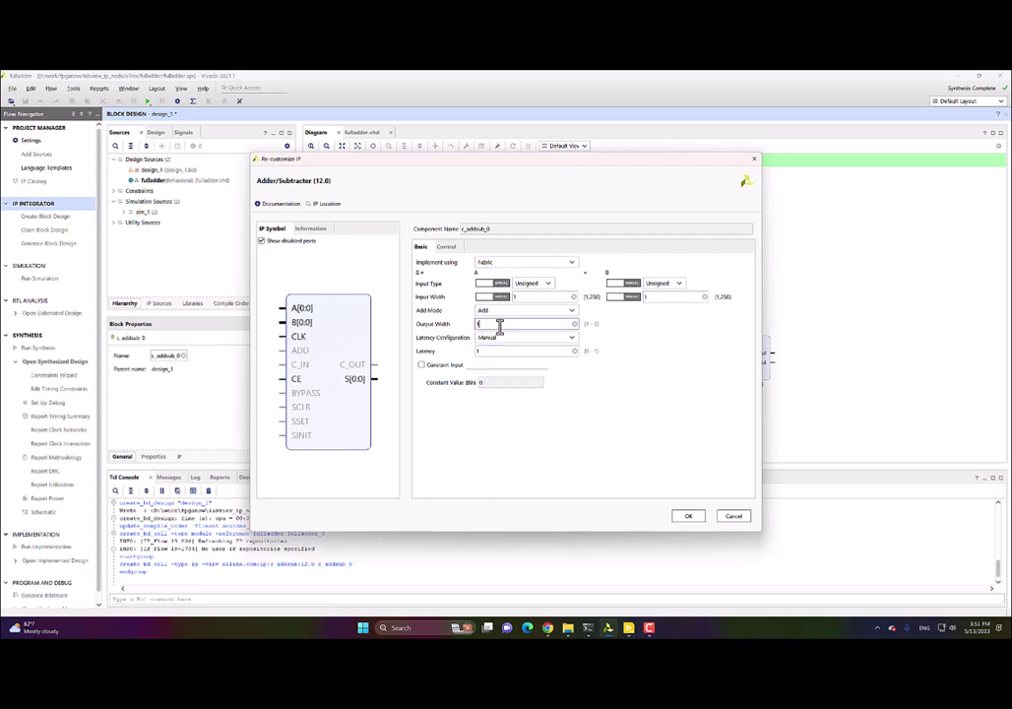
# - Enable carry in and carry out, disable clock enable, and apply the Adder/Subtracter customization
pyautogui.click(446, 247)
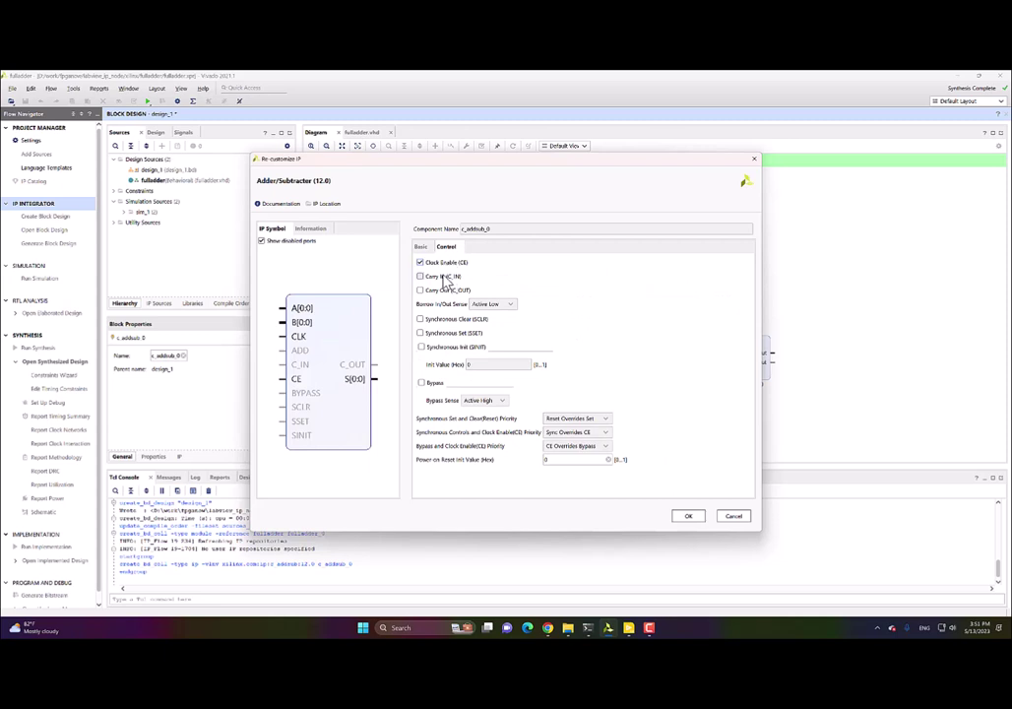
pyautogui.click(446, 277)
pyautogui.click(448, 290)
pyautogui.click(688, 515)
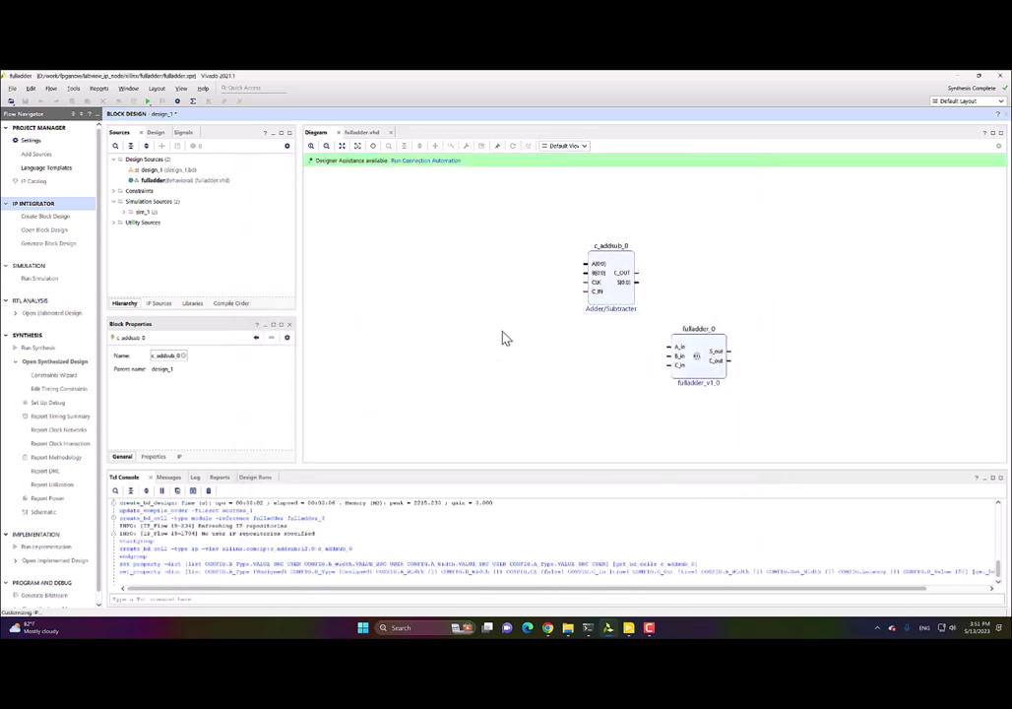
# - Make the A_in and B_in pins of the fulladder block external
pyautogui.click(677, 344)
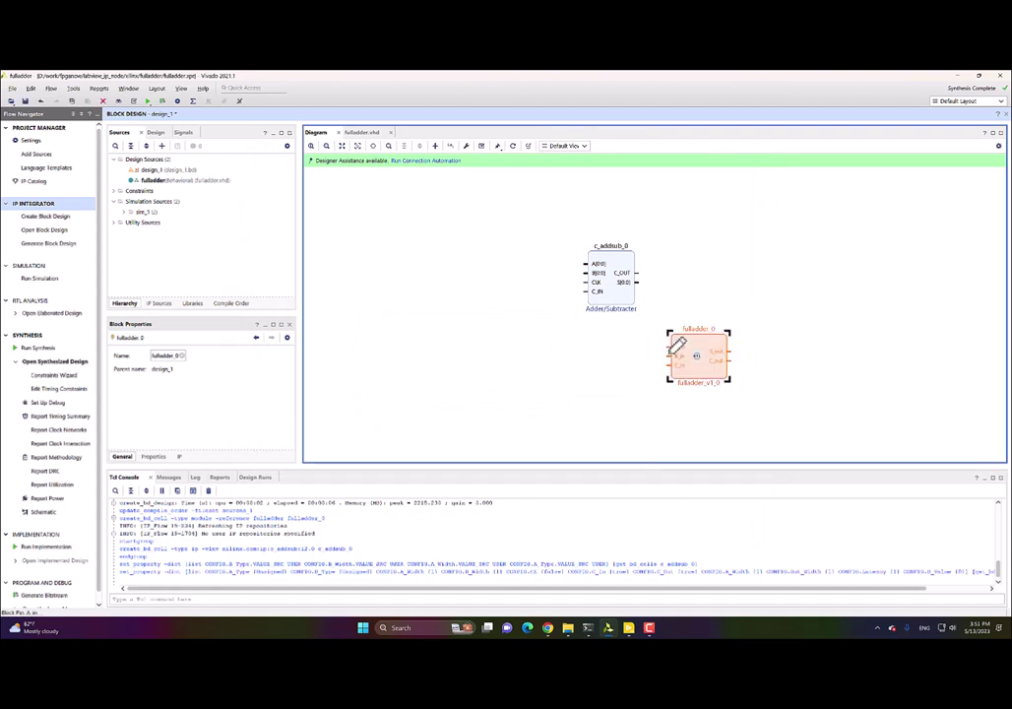
pyautogui.click(678, 344)
pyautogui.rightClick(674, 338)
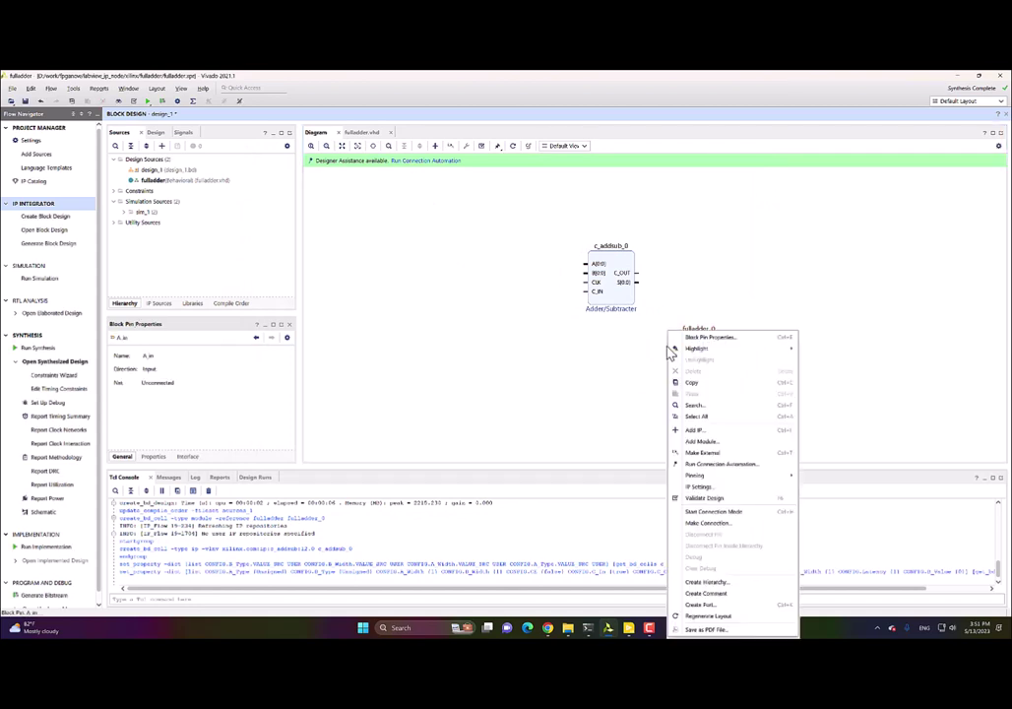
pyautogui.click(704, 452)
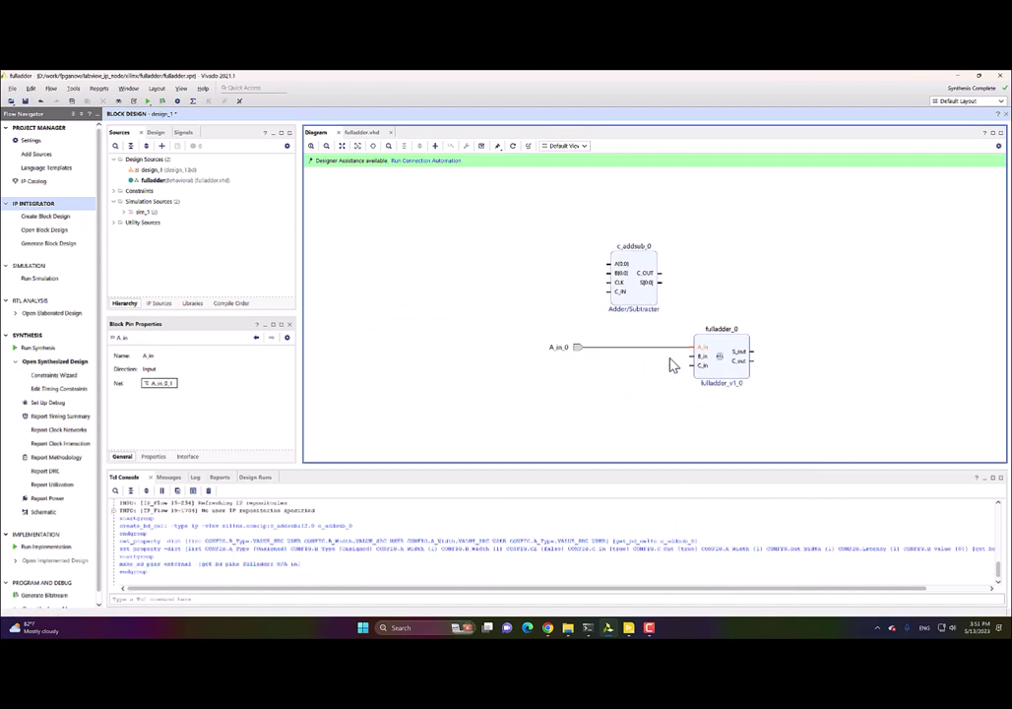
pyautogui.click(698, 356)
pyautogui.rightClick(698, 355)
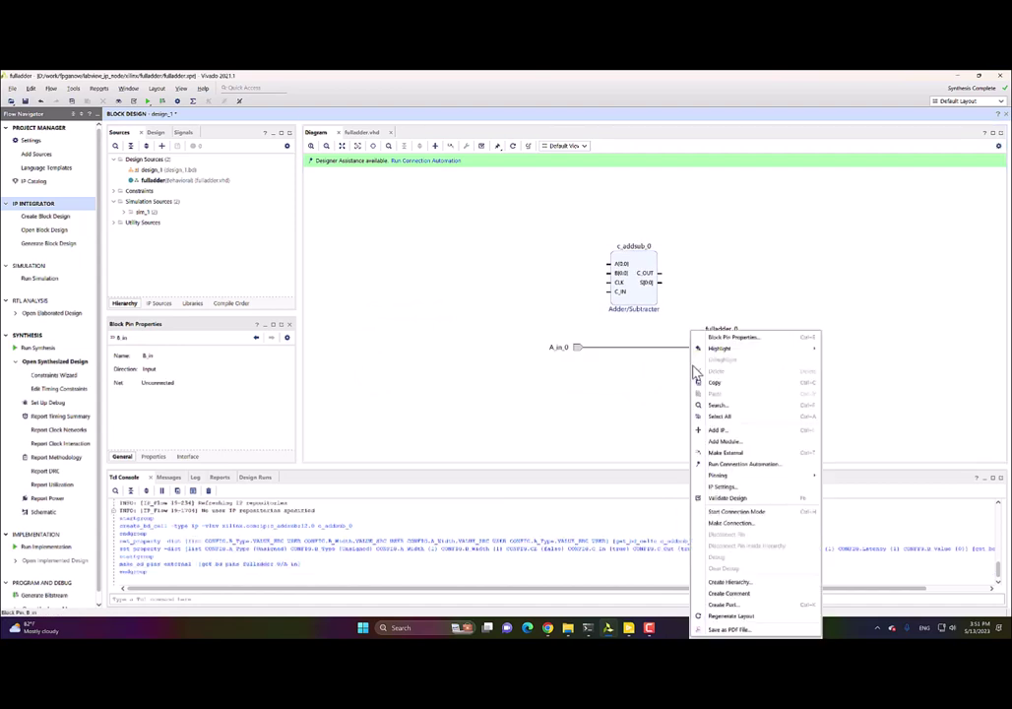
pyautogui.click(729, 445)
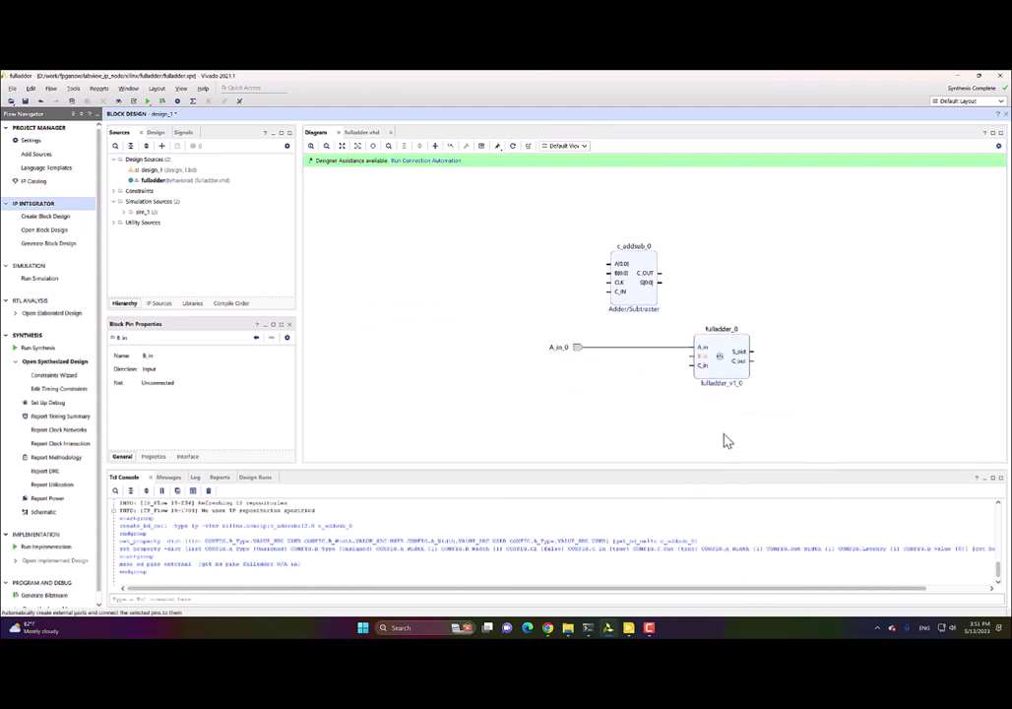
# - Make all remaining pins of the fulladder block external
pyautogui.click(694, 366)
pyautogui.rightClick(697, 371)
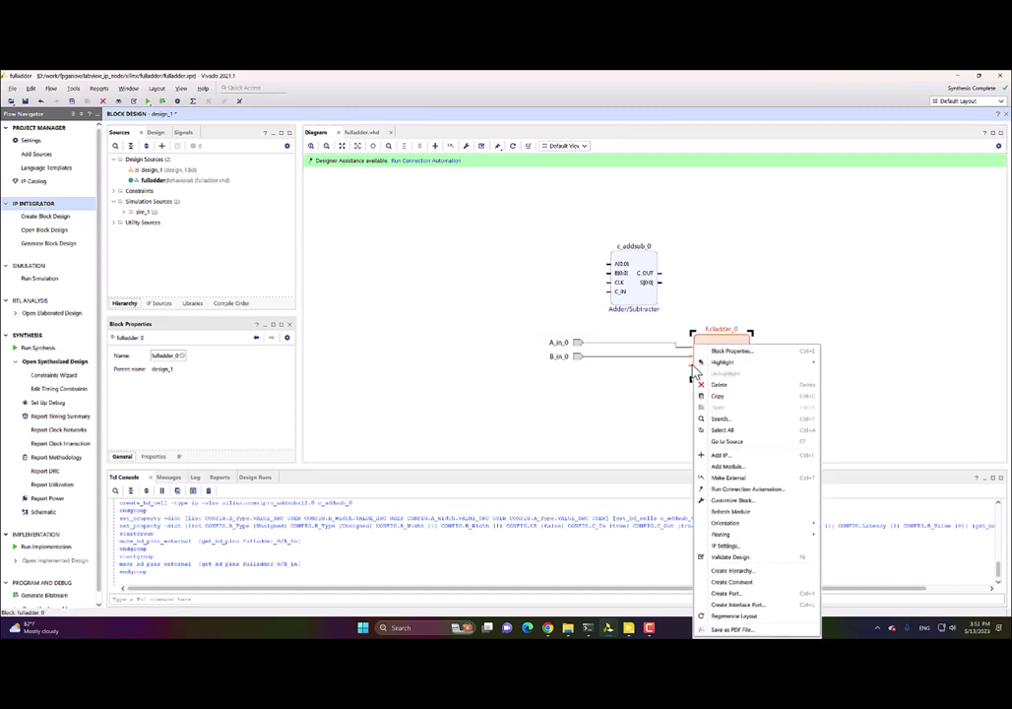
pyautogui.click(726, 477)
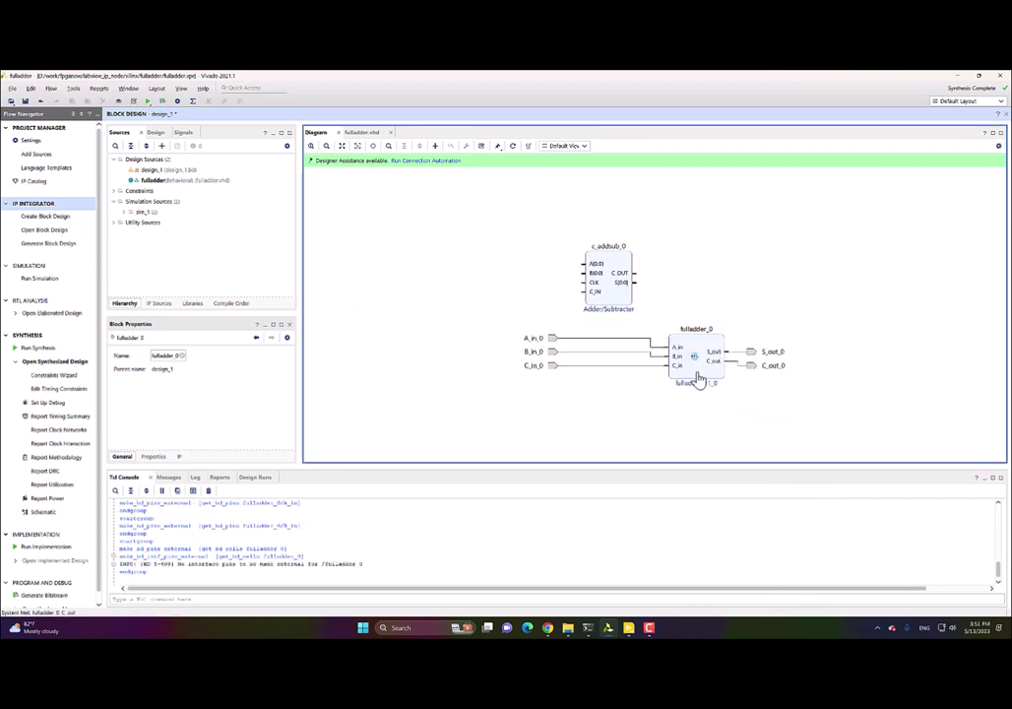
# - Rename the three external input ports of the fulladder block to A_in, B_in and C_in
pyautogui.click(550, 338)
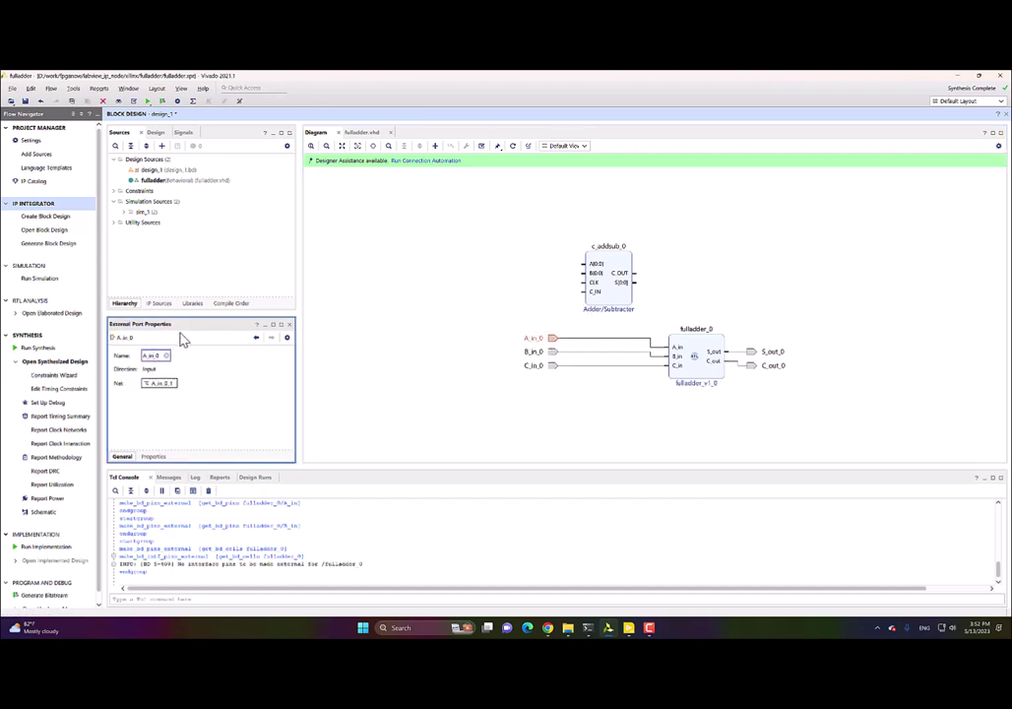
pyautogui.press('BackSpace')
pyautogui.press('BackSpace')
pyautogui.click(559, 360)
pyautogui.click(554, 353)
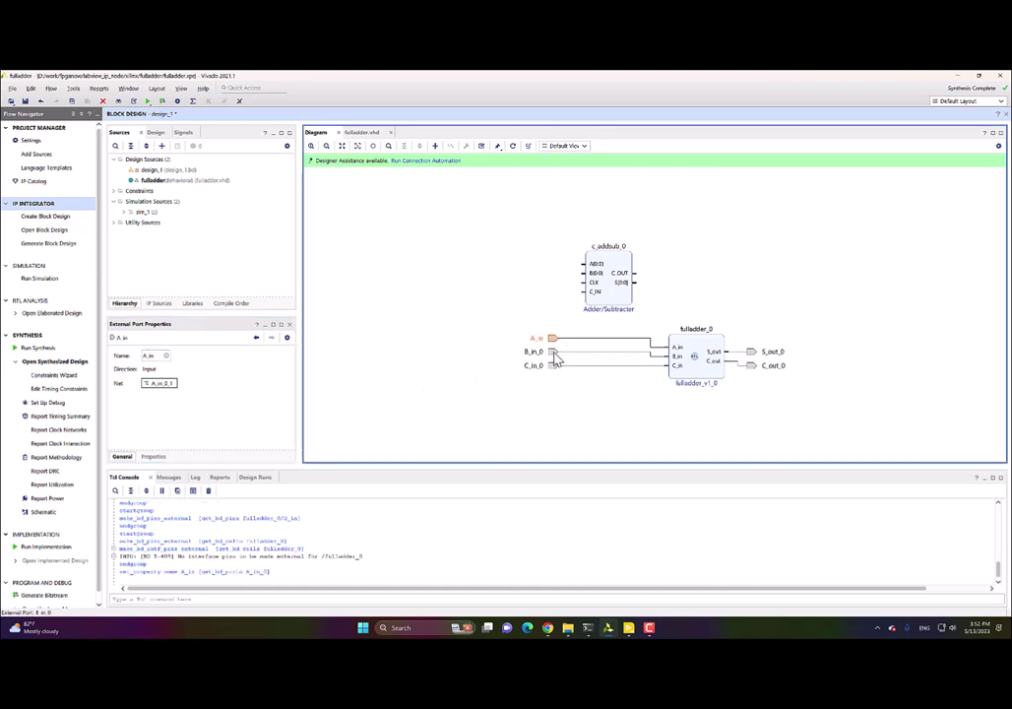
pyautogui.click(153, 355)
pyautogui.press('BackSpace')
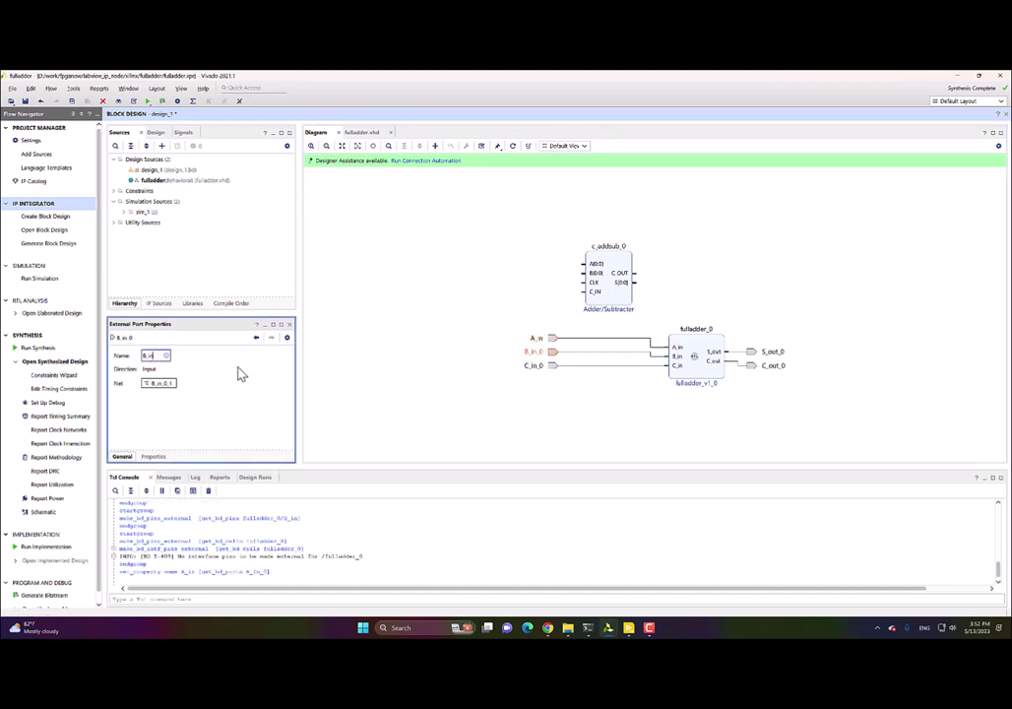
pyautogui.click(546, 365)
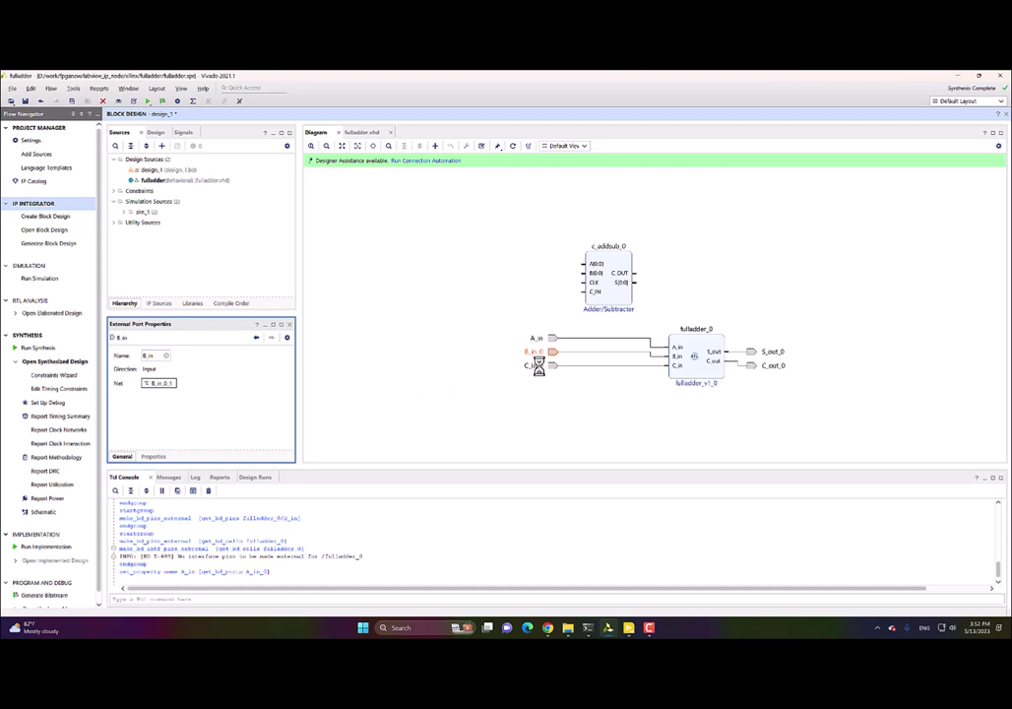
pyautogui.click(221, 353)
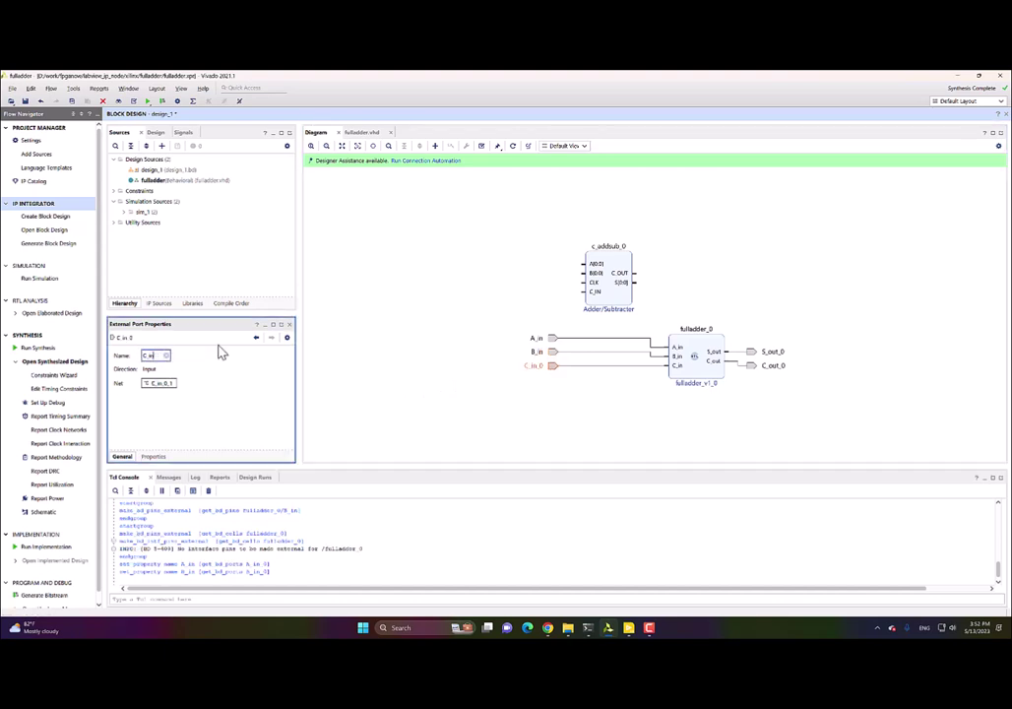
pyautogui.press('Return')
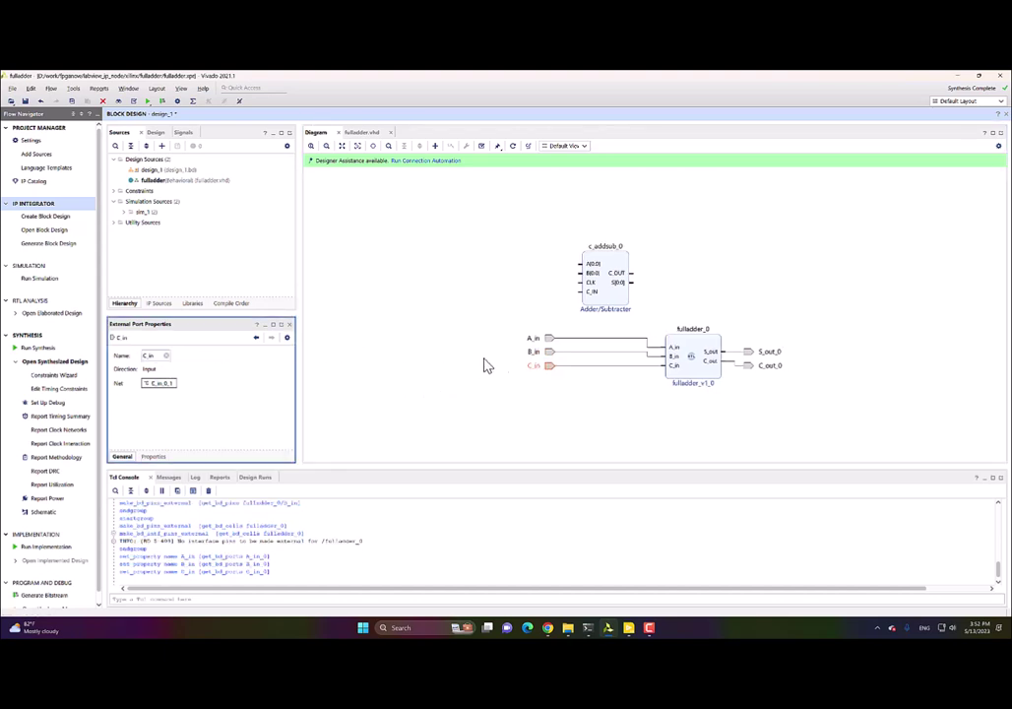
# - Rename the fulladder's external sum and carry output ports to S_out_vhd and C_out_vhd
pyautogui.click(749, 352)
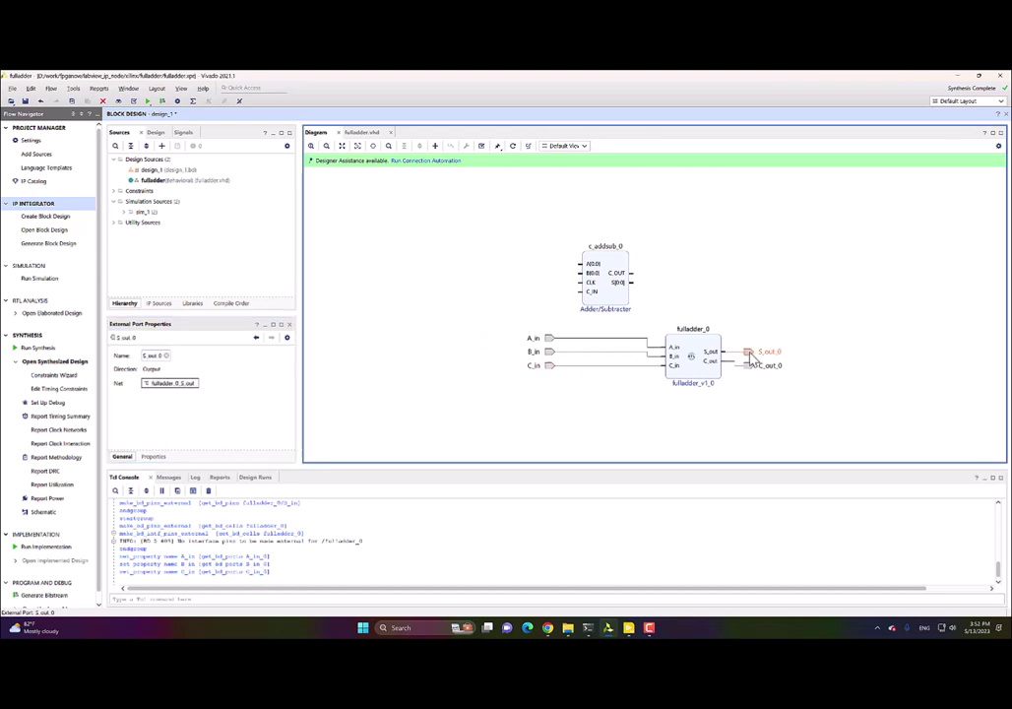
pyautogui.click(185, 342)
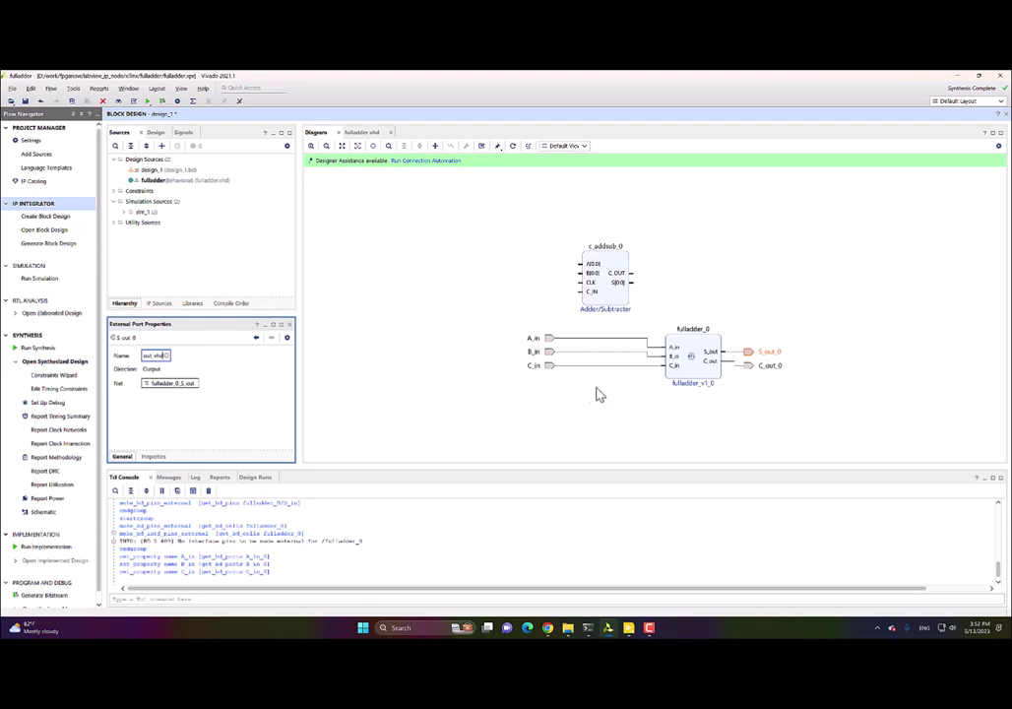
pyautogui.click(753, 367)
pyautogui.doubleClick(163, 354)
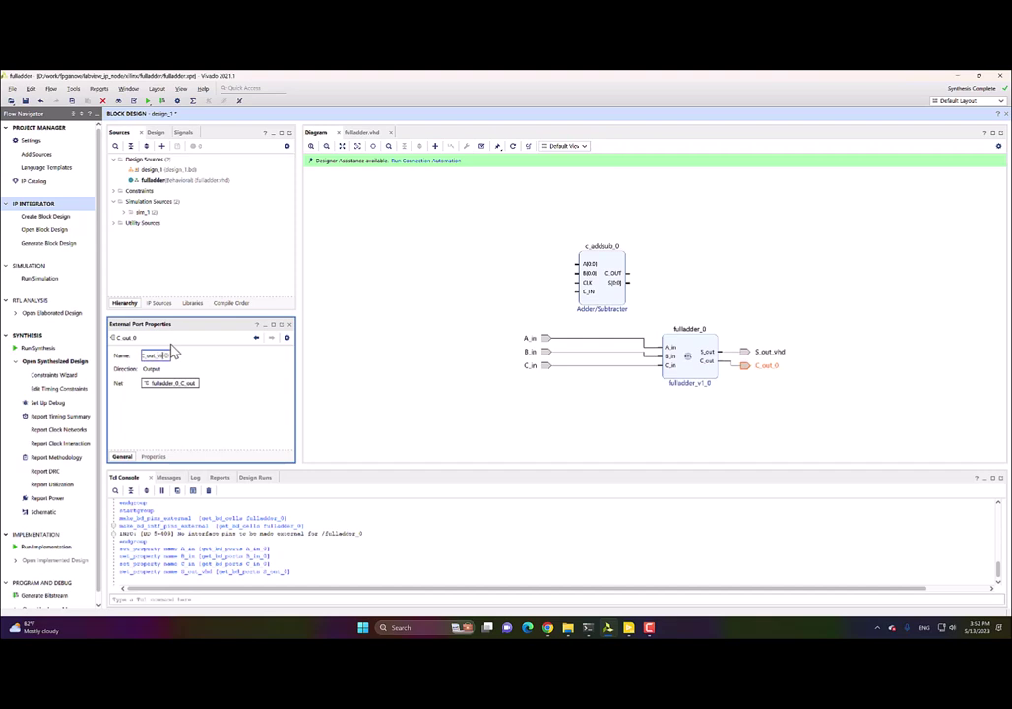
pyautogui.write('C_out_vhd')
pyautogui.press('Return')
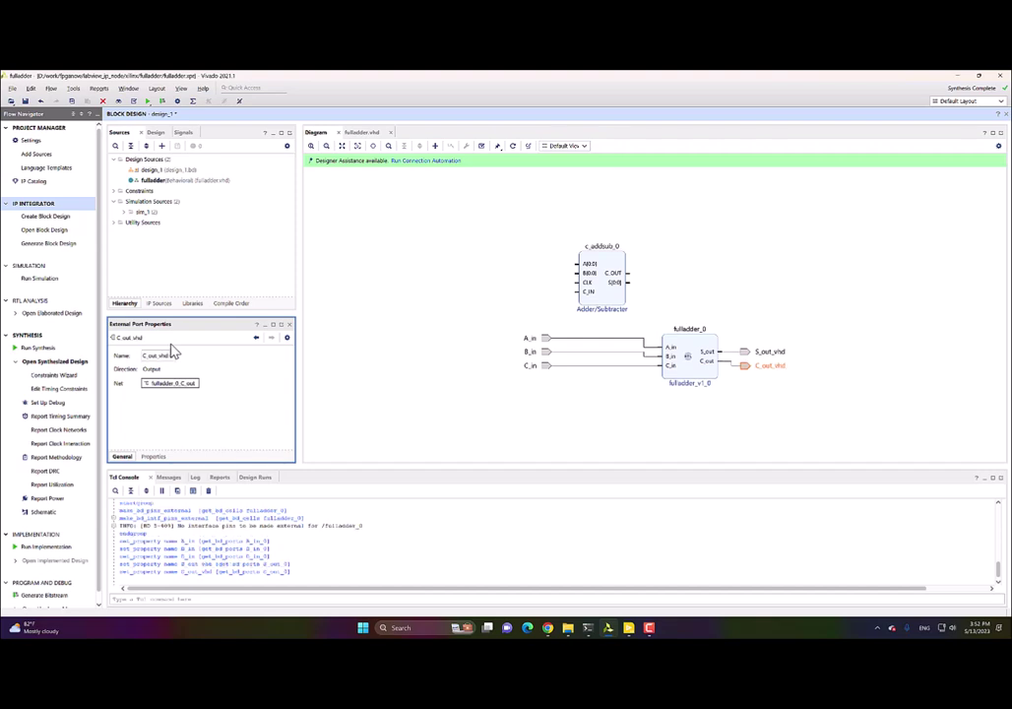
# - Make the S output pin of the Adder/Subtracter block external
pyautogui.click(610, 291)
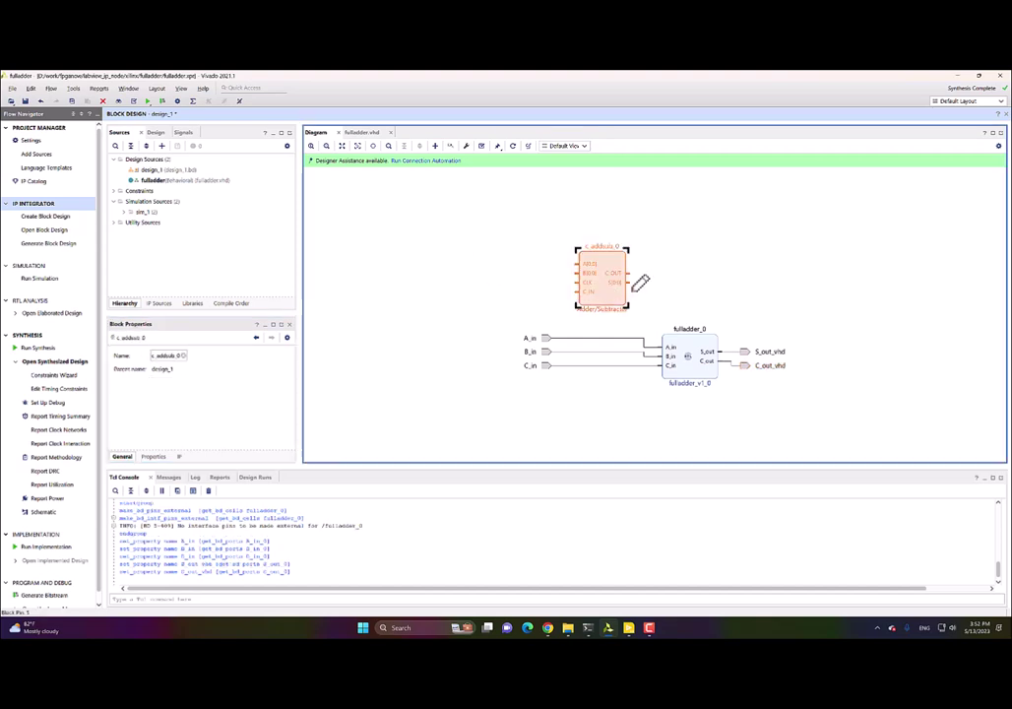
pyautogui.rightClick(633, 282)
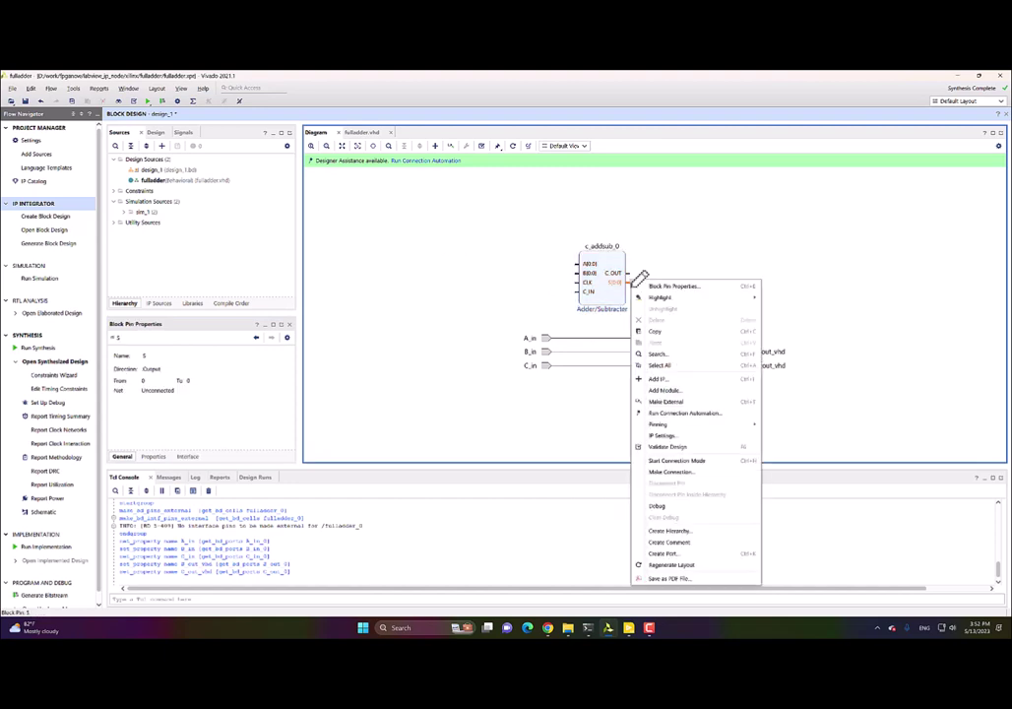
pyautogui.click(666, 401)
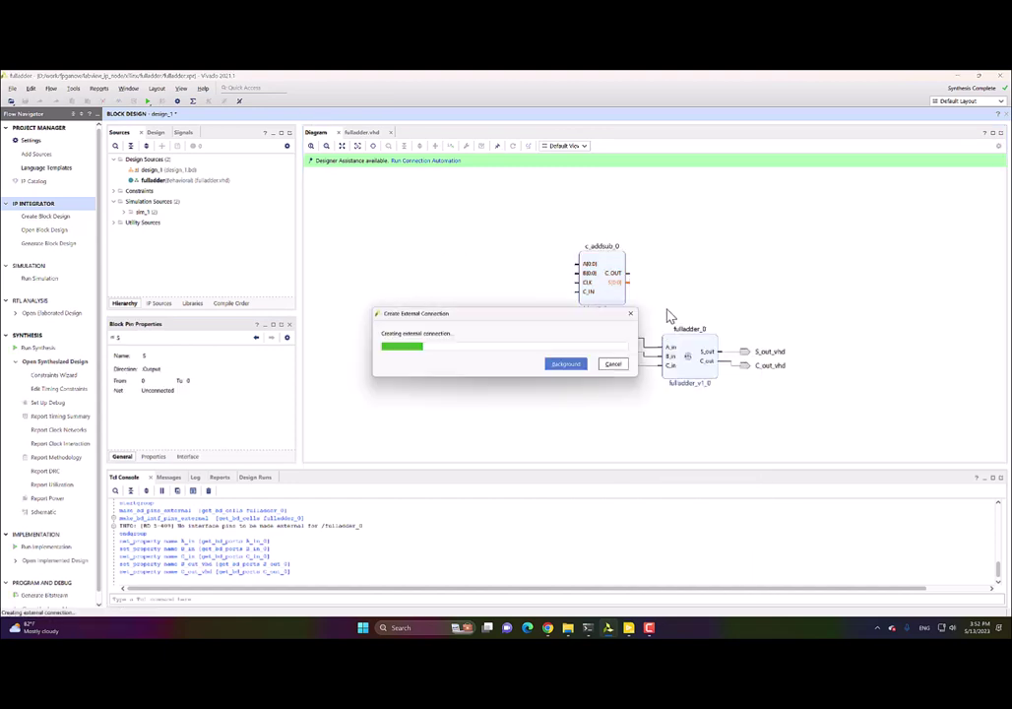
# - Rename the external port on the Adder/Subtracter's S output to S_out_ip
pyautogui.click(744, 288)
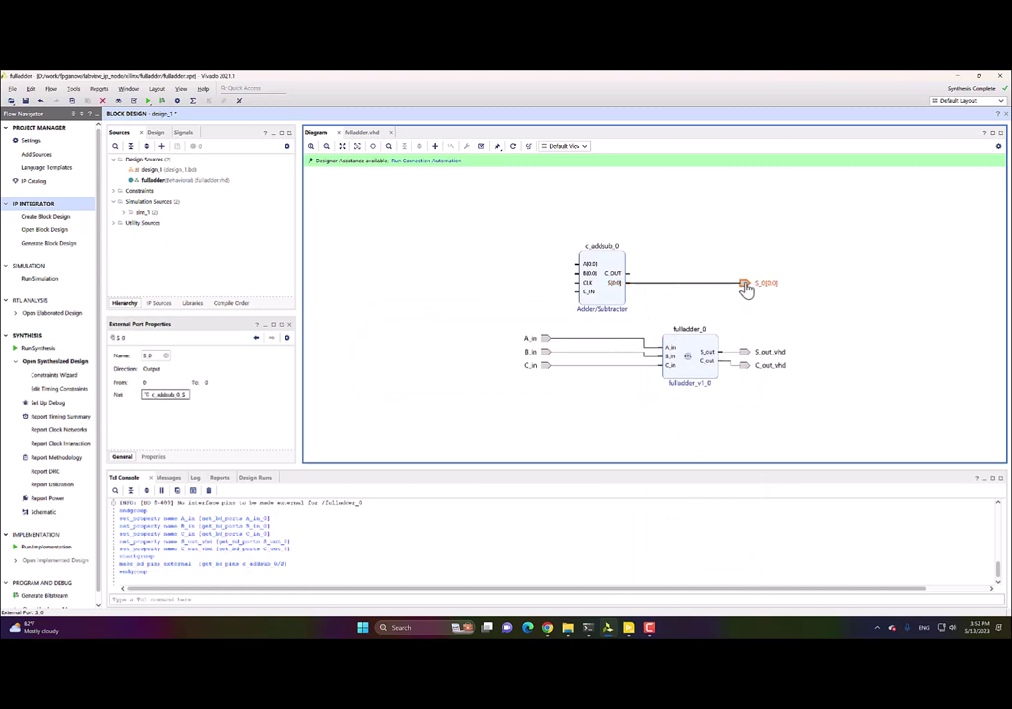
pyautogui.click(155, 357)
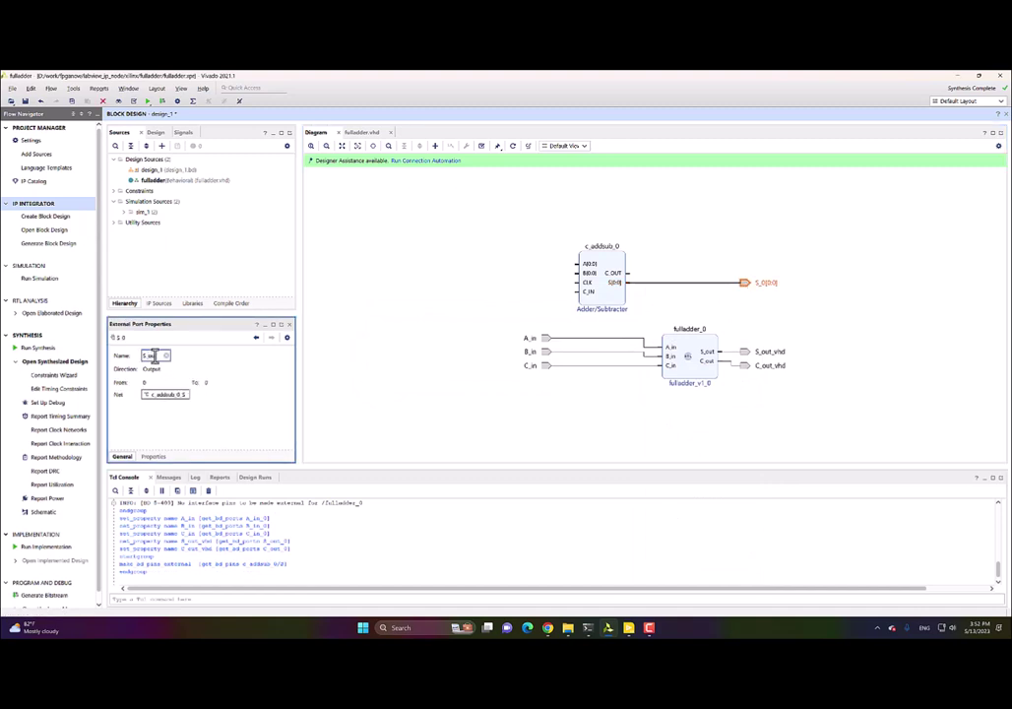
pyautogui.press('Return')
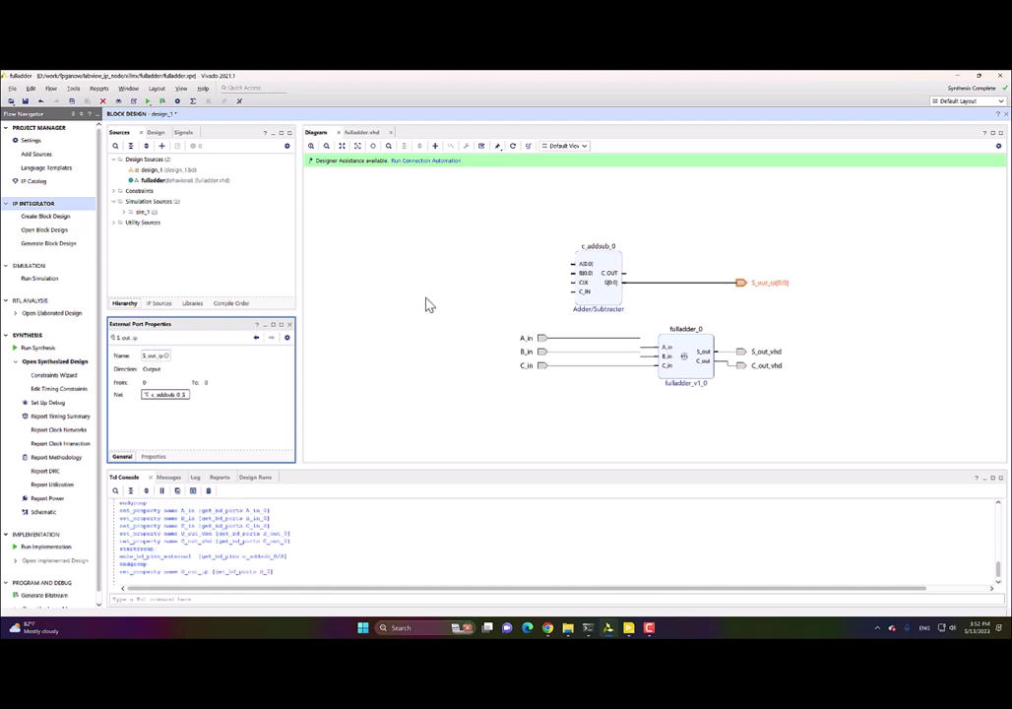
# - Make the Adder/Subtracter's C_OUT pin external and name its port C_out_ip
pyautogui.click(626, 275)
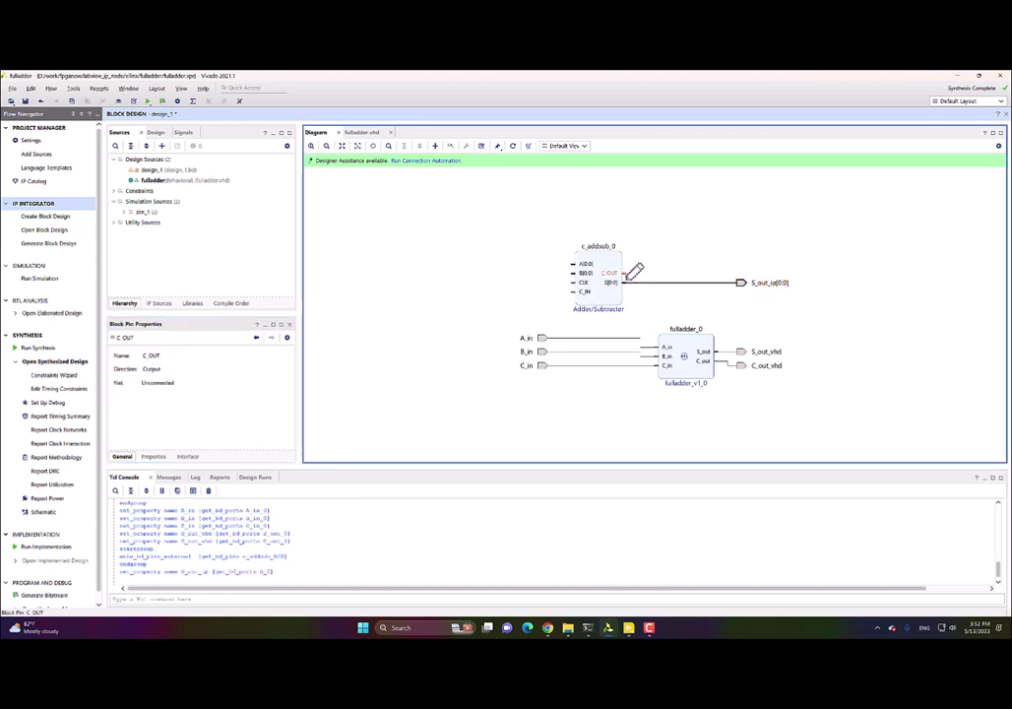
pyautogui.rightClick(629, 277)
pyautogui.click(661, 398)
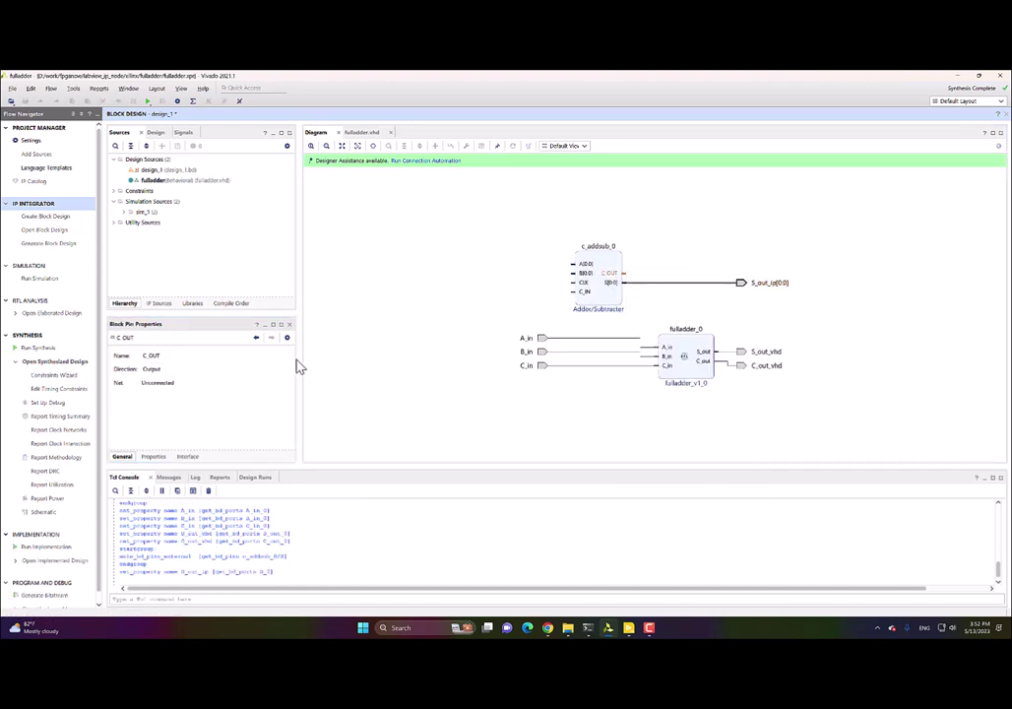
pyautogui.click(738, 274)
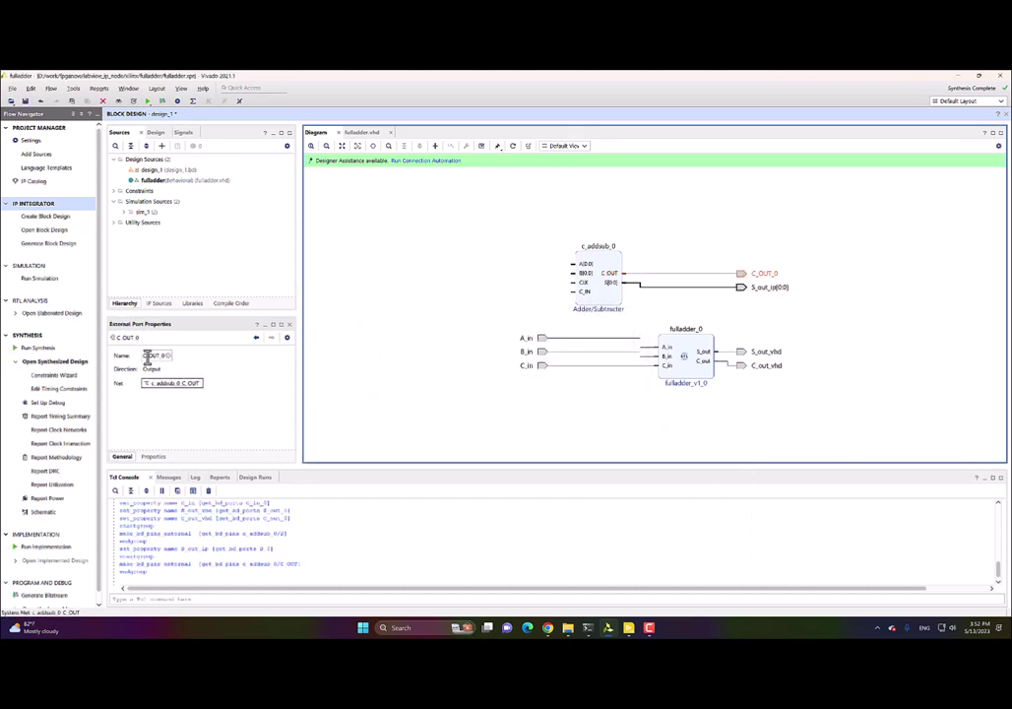
pyautogui.click(148, 355)
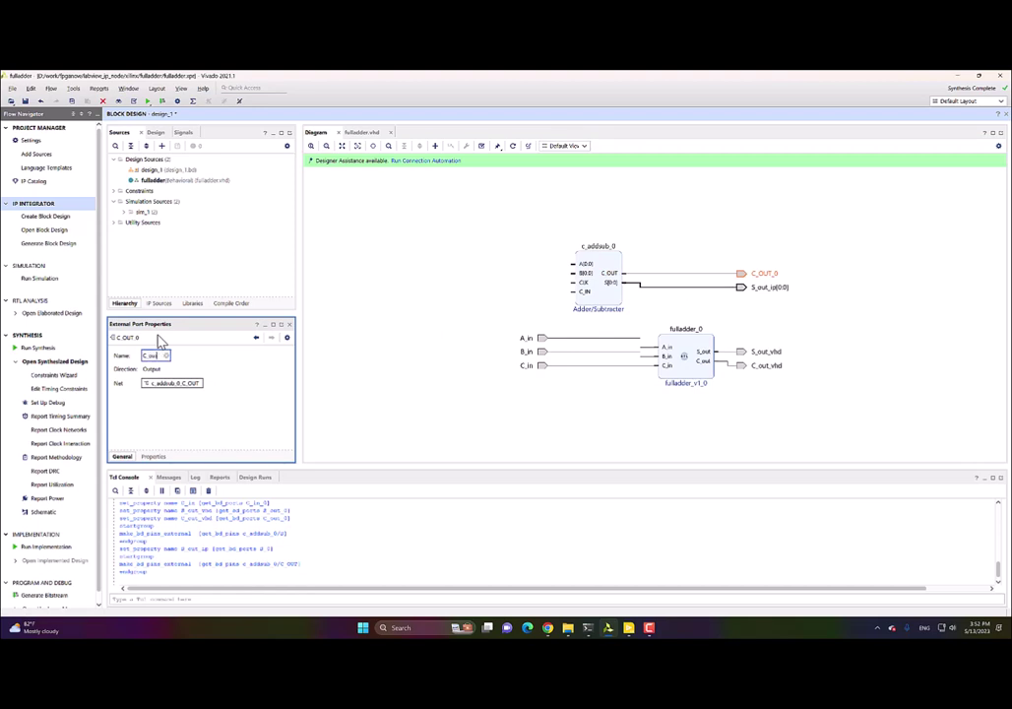
pyautogui.press('Return')
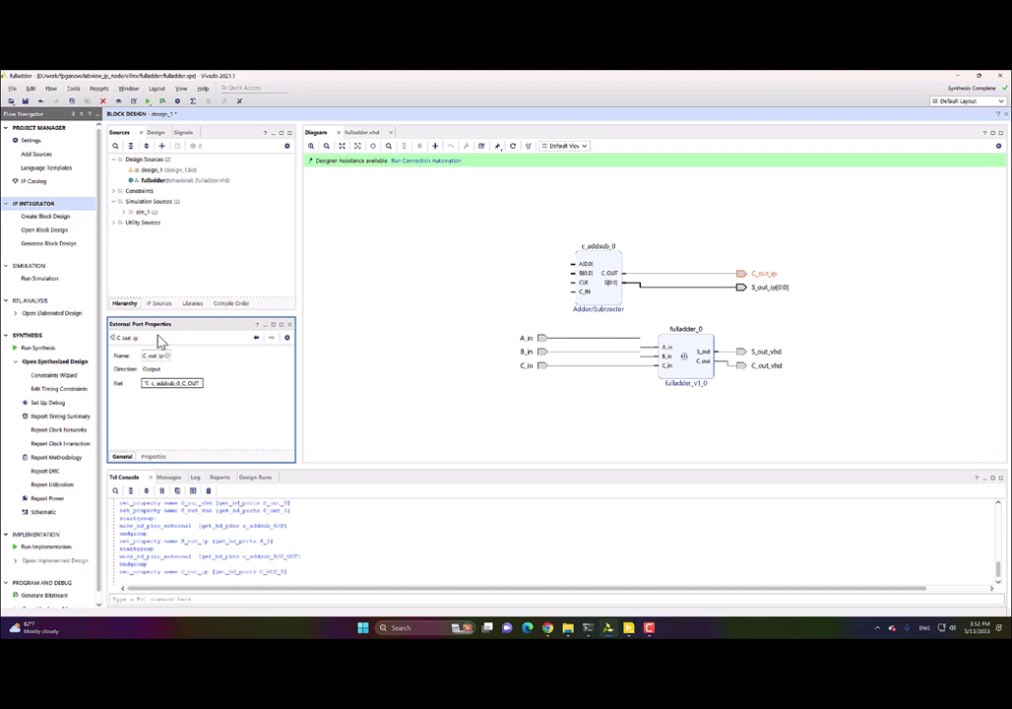
# - Connect the external ports A_in, B_in and C_in to the Adder/Subtracter's A, B and C_IN pins
pyautogui.click(513, 314)
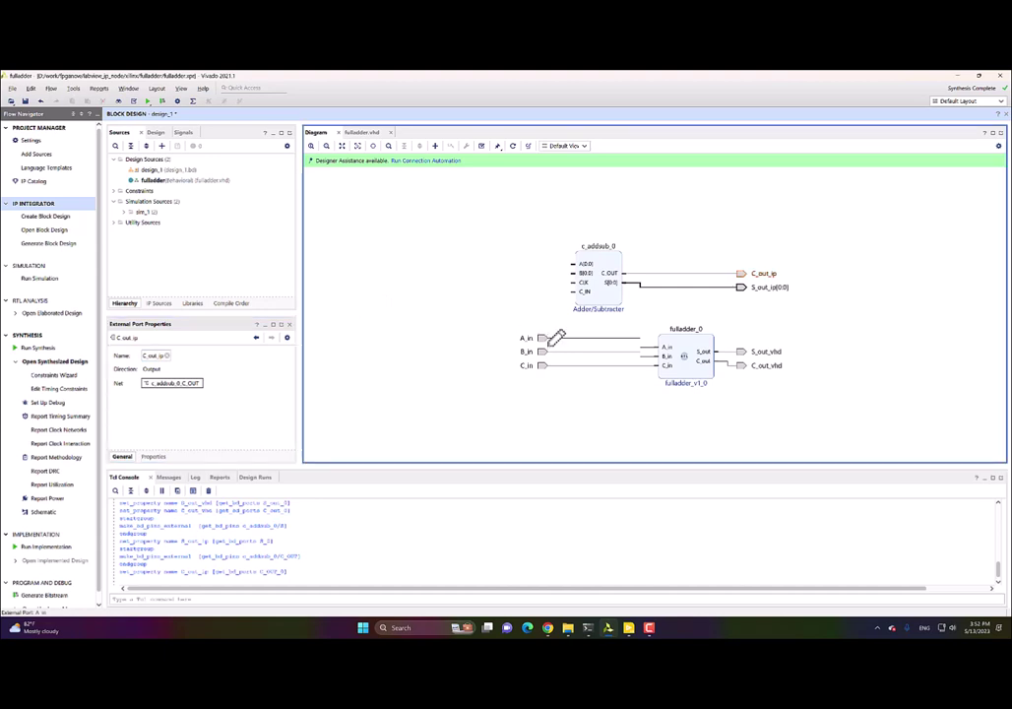
pyautogui.moveTo(552, 337)
pyautogui.mouseDown()
pyautogui.moveTo(574, 264)
pyautogui.moveTo(552, 352)
pyautogui.moveTo(578, 298)
pyautogui.mouseUp()
# - Make the Adder/Subtracter's CLK pin external and name its port CLK_in
pyautogui.click(578, 293)
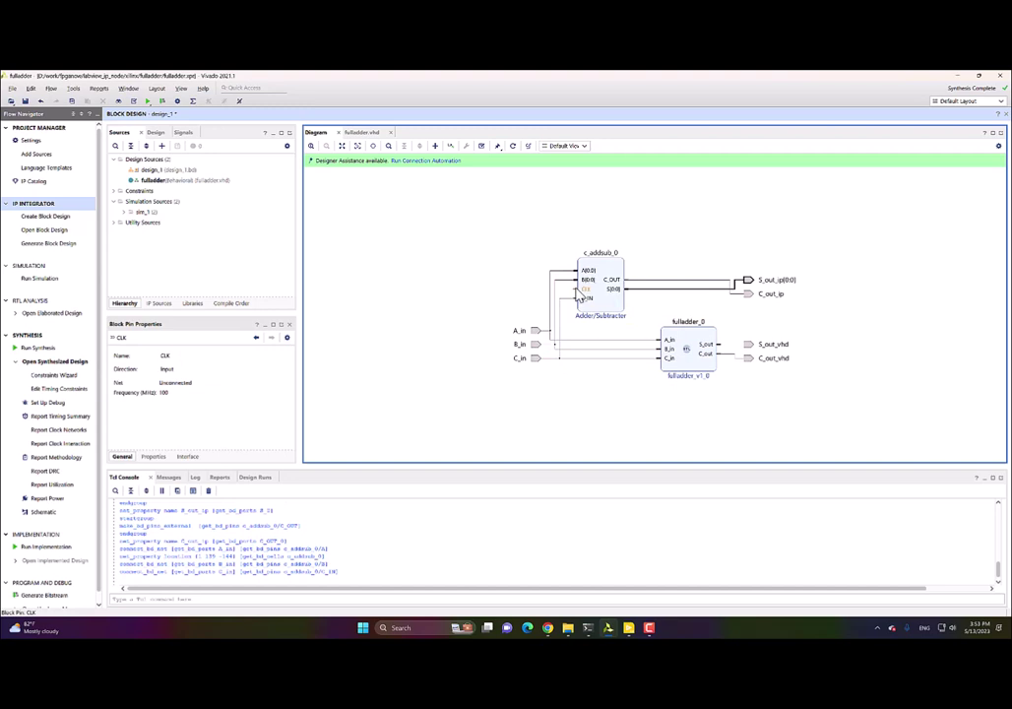
pyautogui.rightClick(580, 298)
pyautogui.click(497, 295)
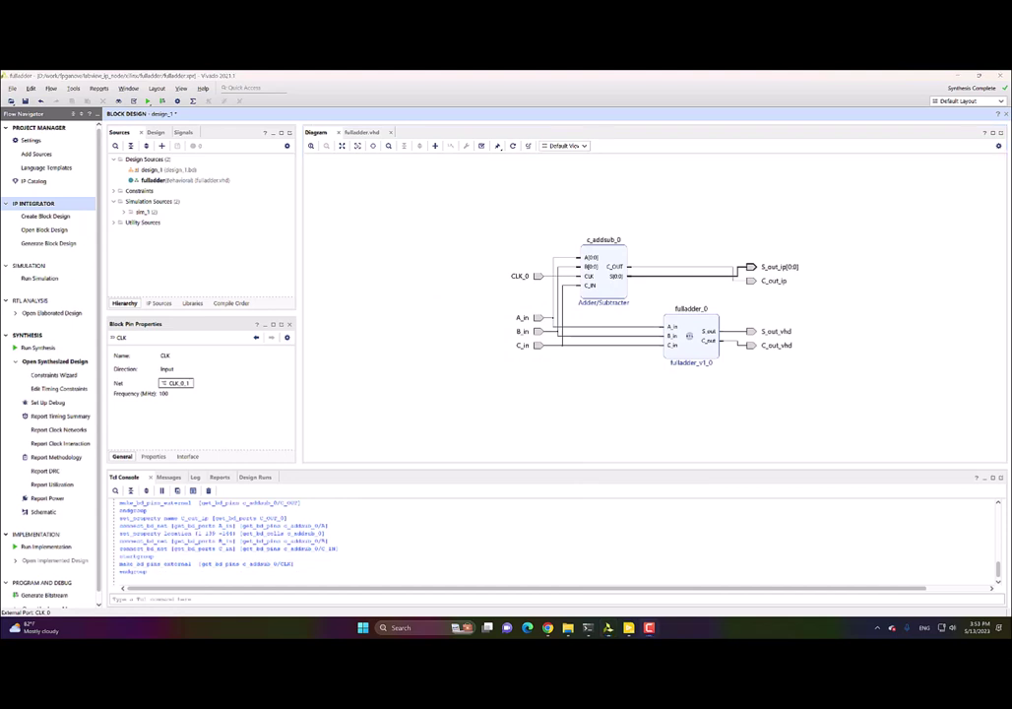
pyautogui.click(537, 276)
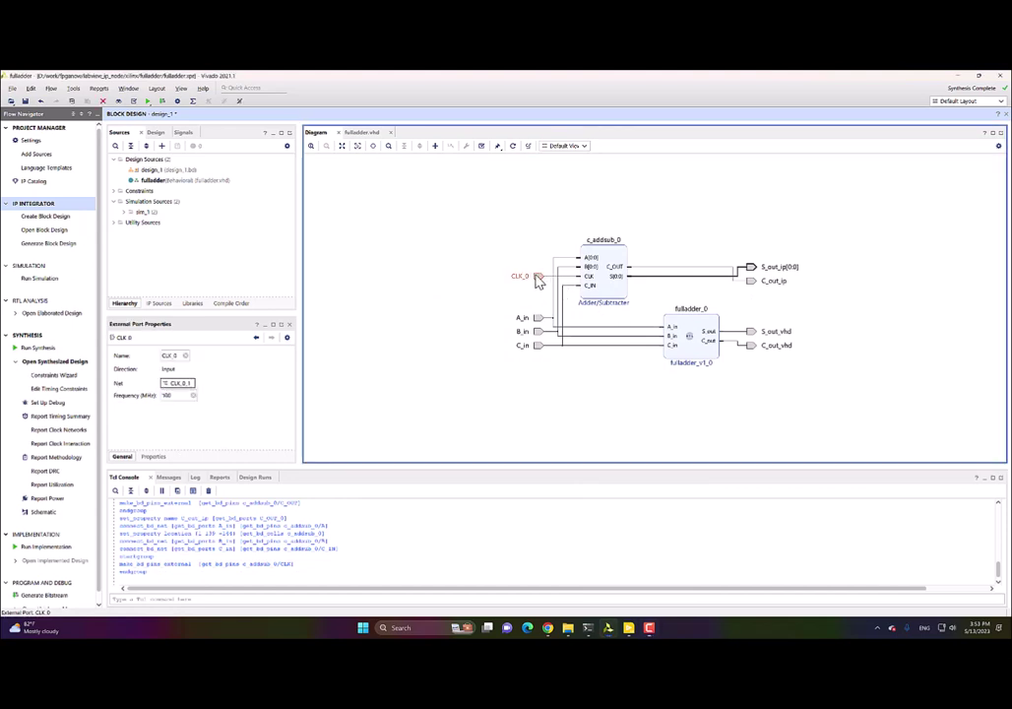
pyautogui.click(179, 343)
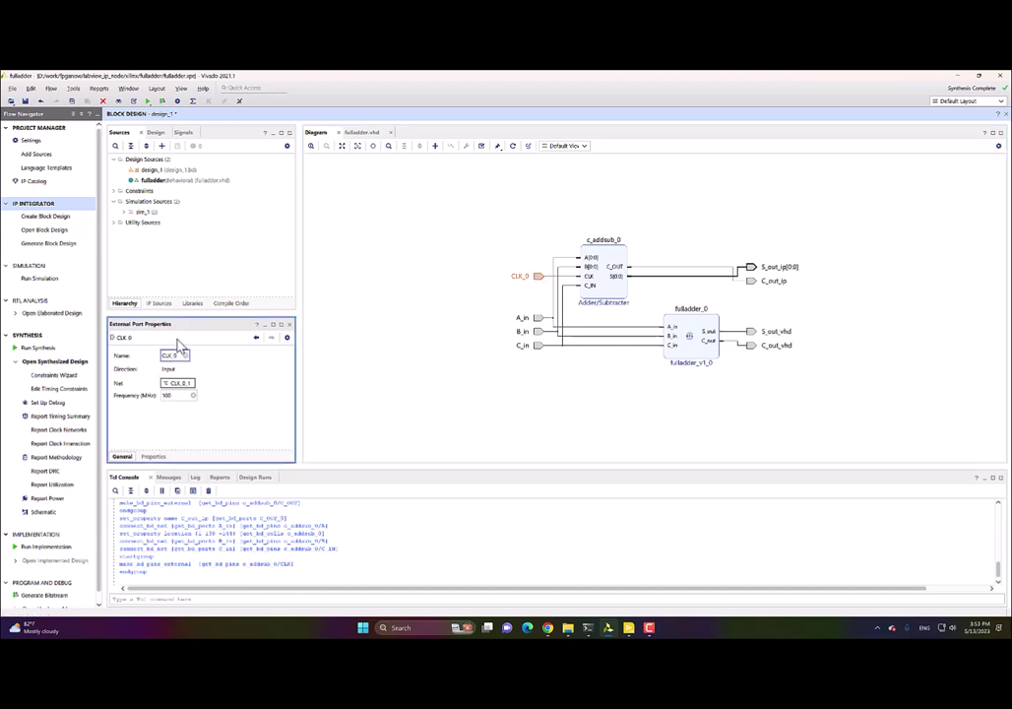
pyautogui.press('Tab')
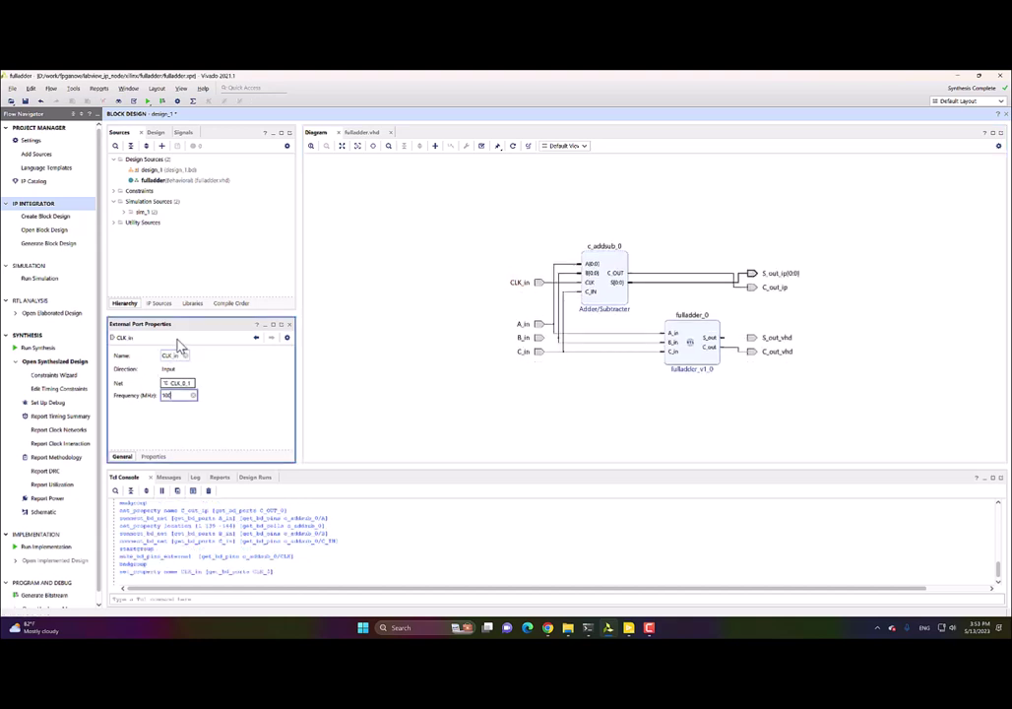
# - Save the block design and regenerate the diagram layout
pyautogui.click(512, 149)
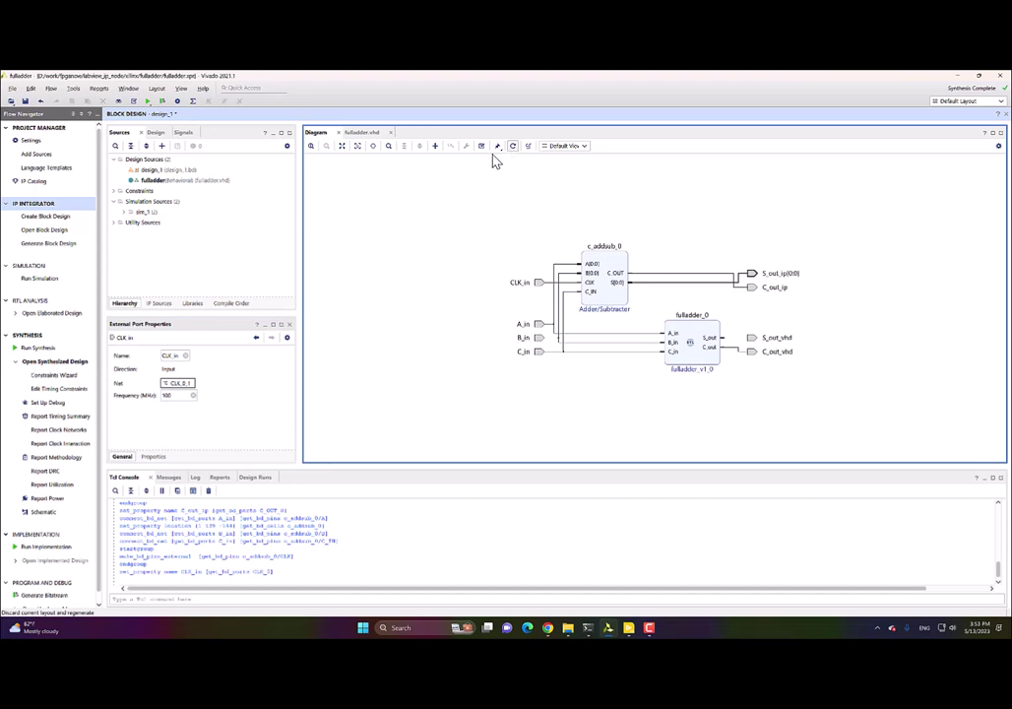
pyautogui.hotkey('ctrl', 's')
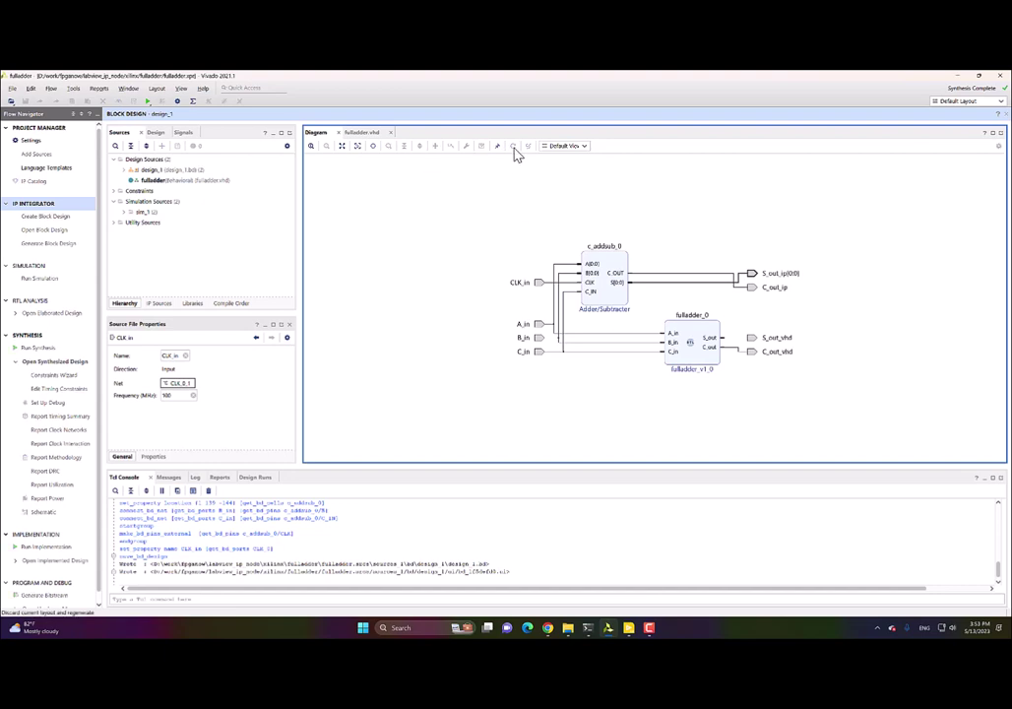
pyautogui.click(514, 148)
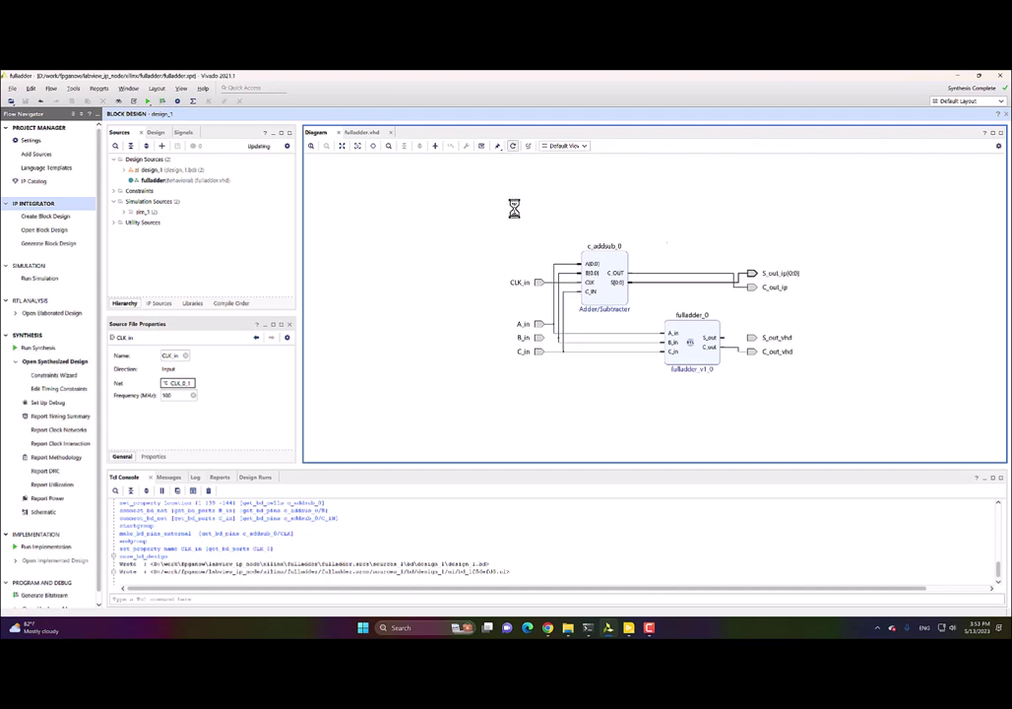
# - Validate the block design and generate output products for design_1 with out-of-context-per-IP synthesis and 16 jobs
pyautogui.click(483, 147)
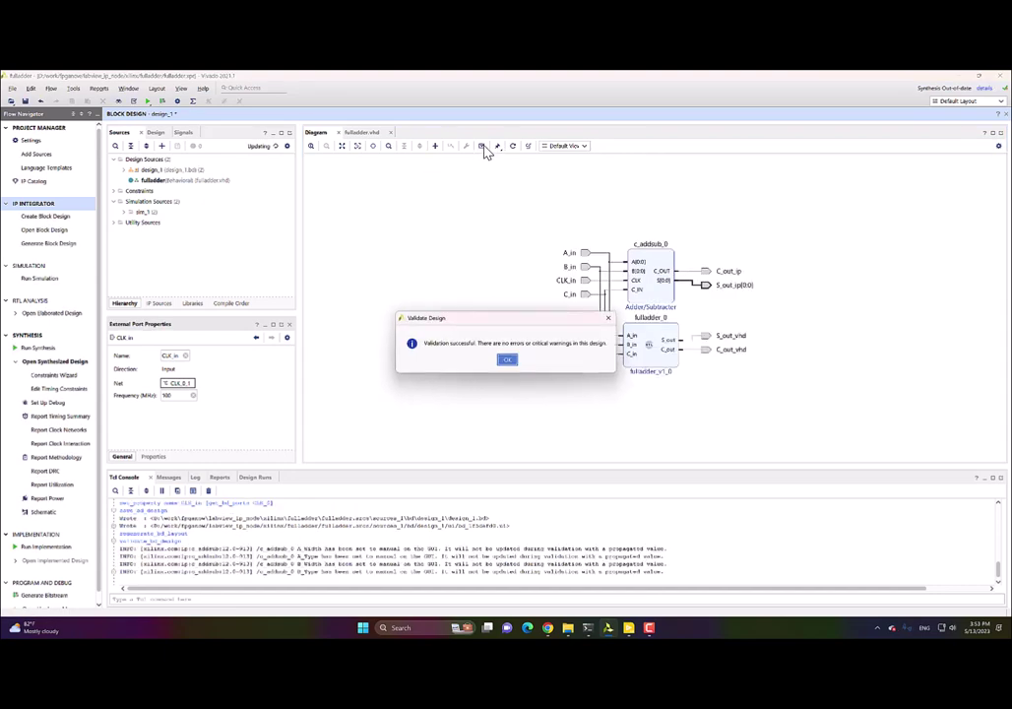
pyautogui.click(505, 361)
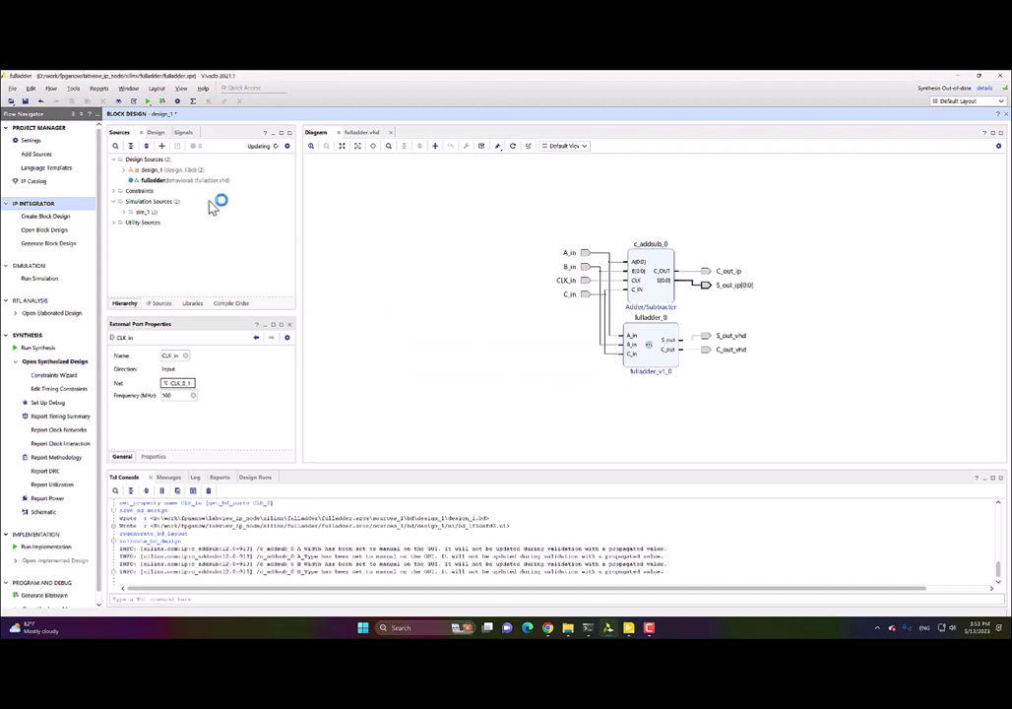
pyautogui.click(155, 171)
pyautogui.rightClick(155, 173)
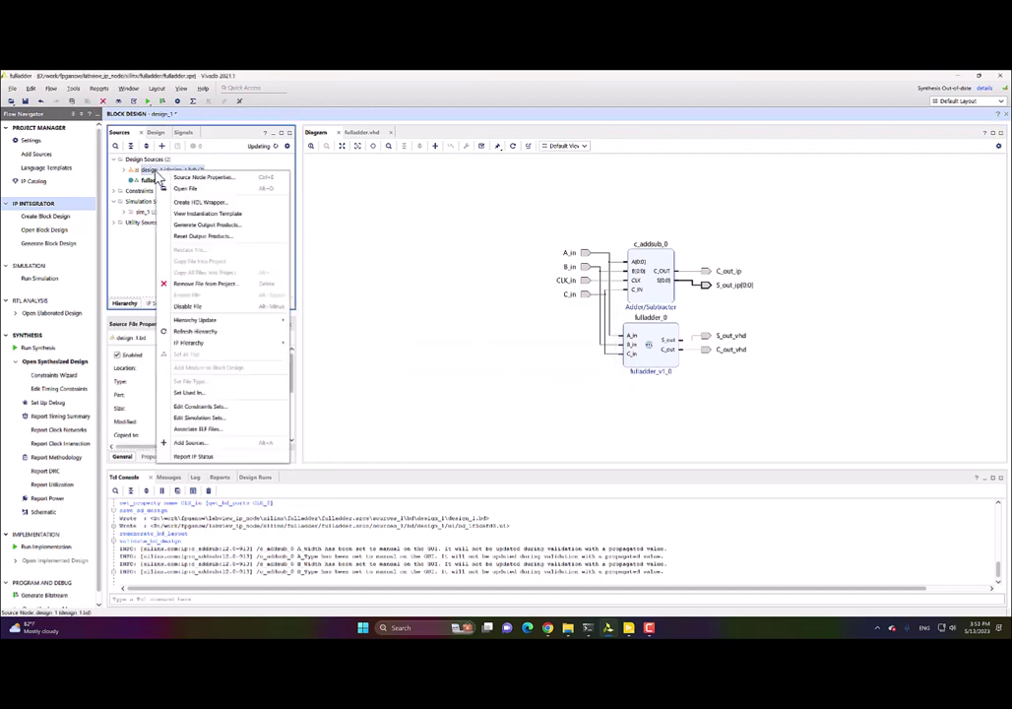
pyautogui.click(204, 228)
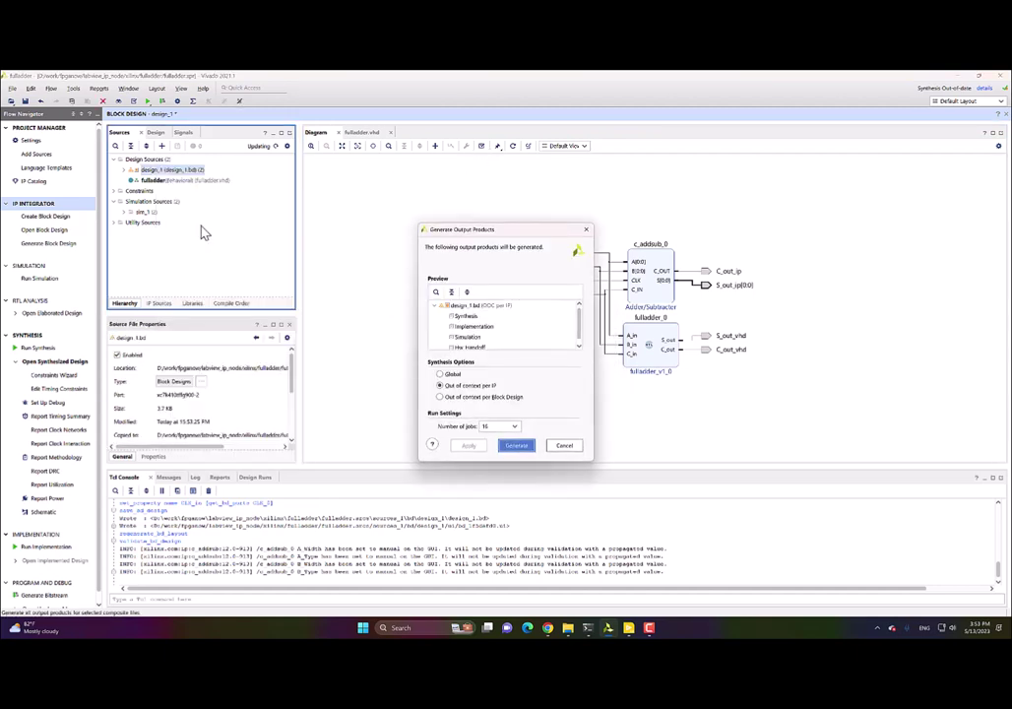
pyautogui.click(516, 446)
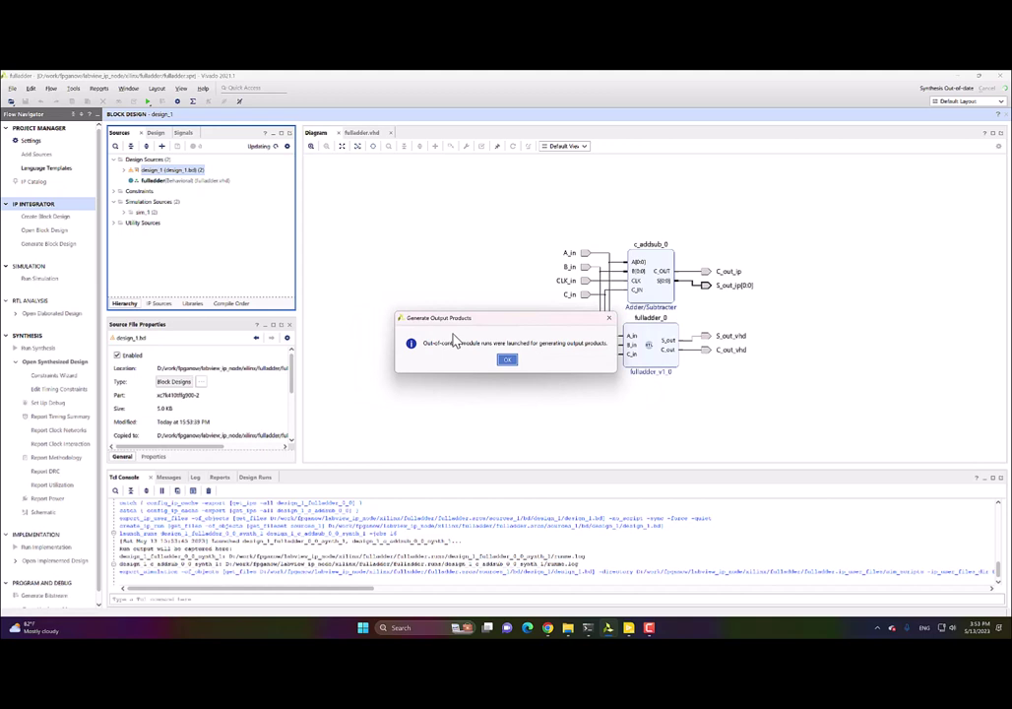
pyautogui.click(508, 360)
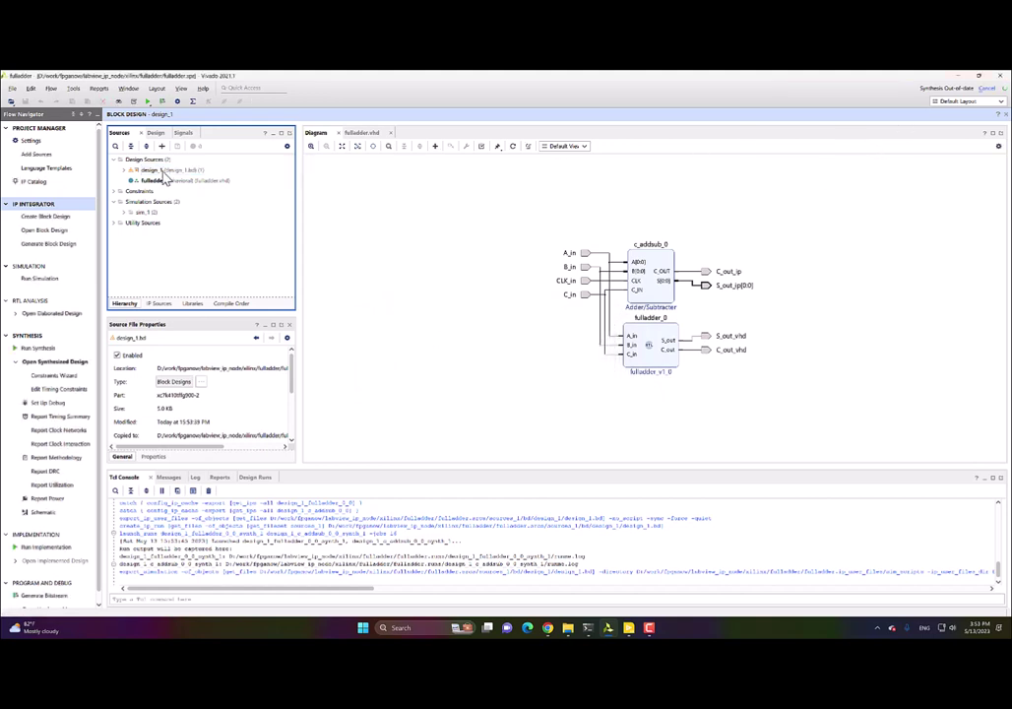
# - Create an HDL wrapper for design_1, letting Vivado manage and auto-update it
pyautogui.click(163, 170)
pyautogui.rightClick(170, 175)
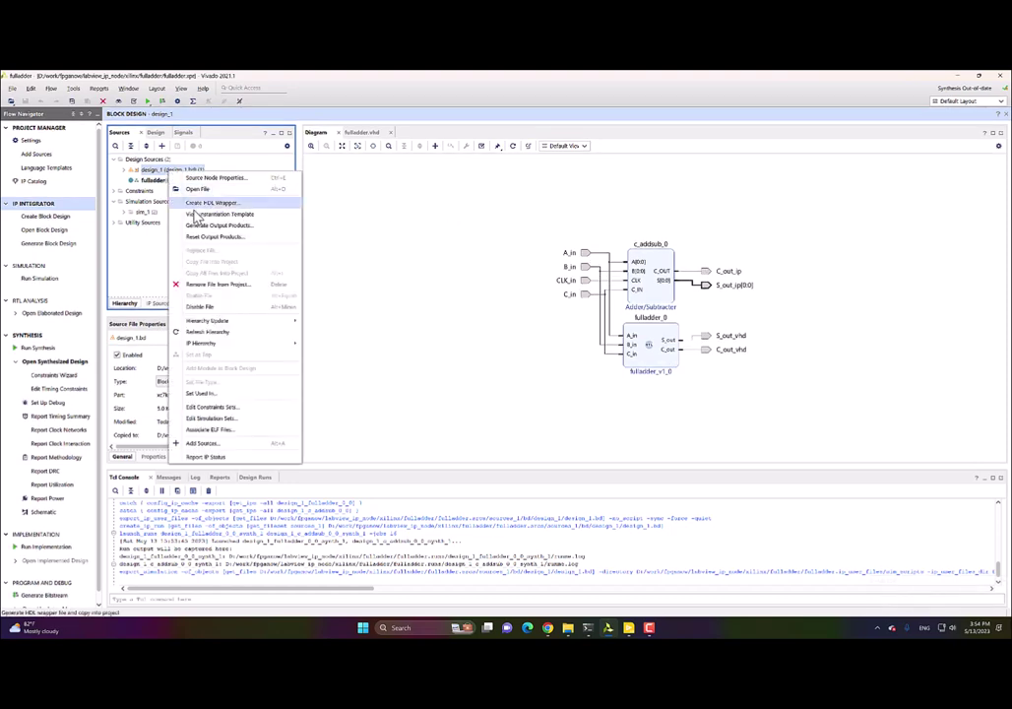
pyautogui.click(200, 203)
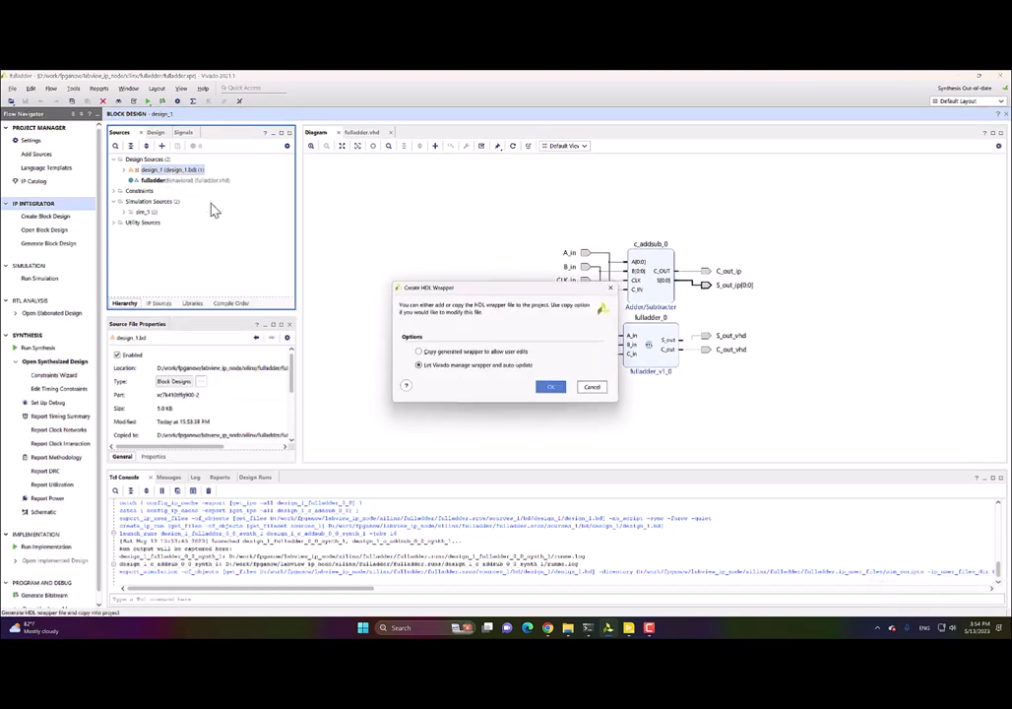
pyautogui.click(553, 388)
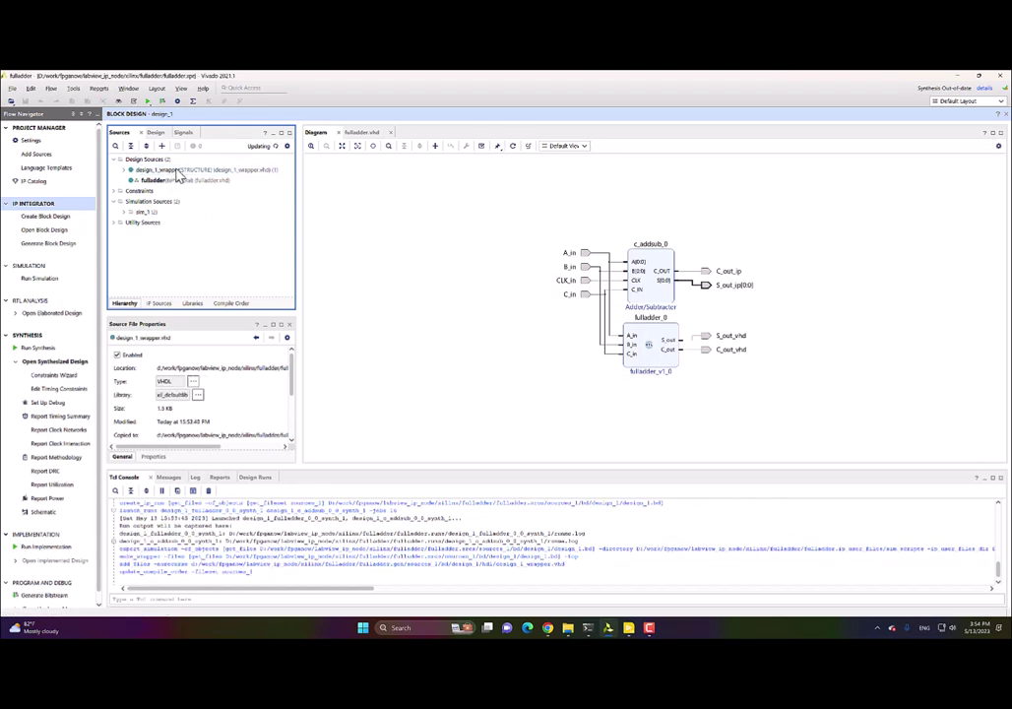
# - Set design_1_wrapper as the top module and expand its source hierarchy down to the adder instances
pyautogui.click(168, 174)
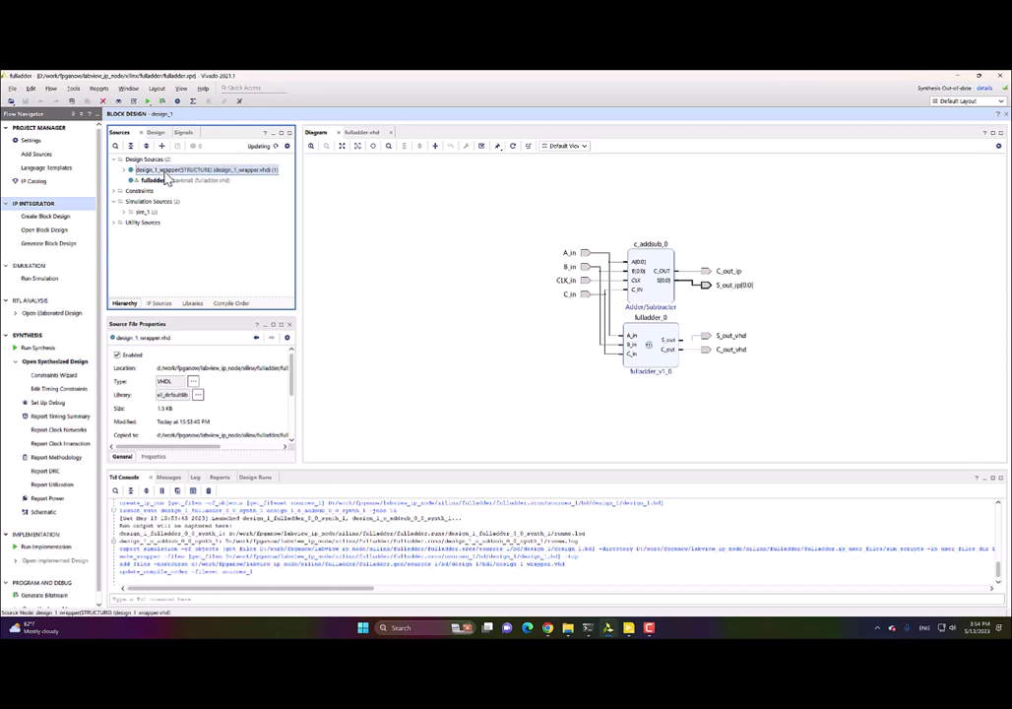
pyautogui.rightClick(170, 173)
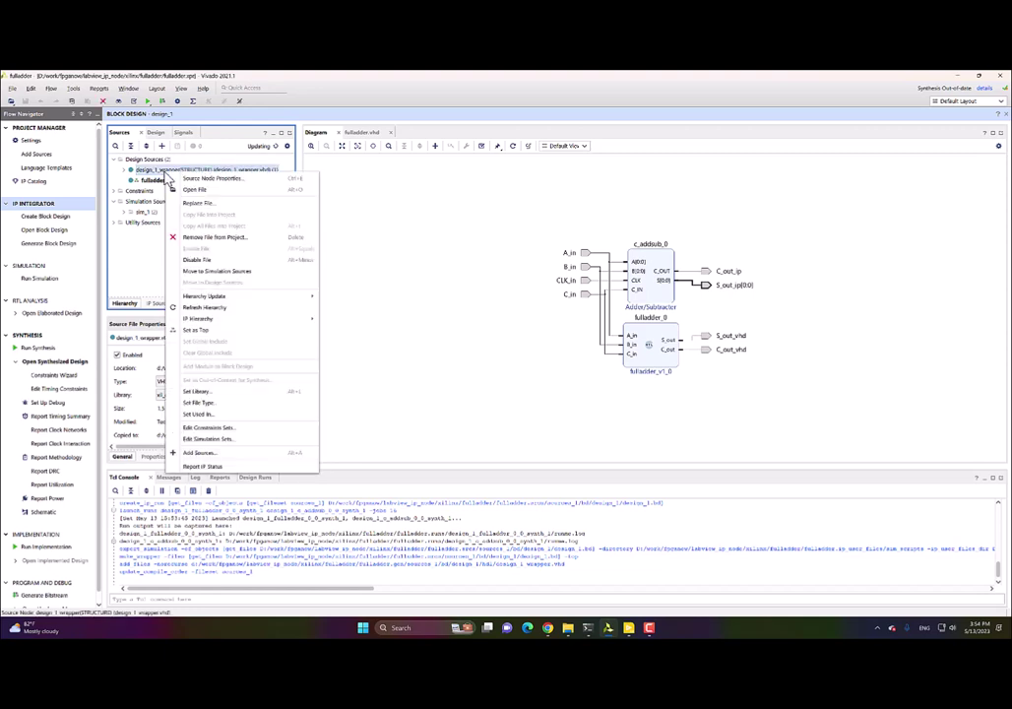
pyautogui.click(231, 329)
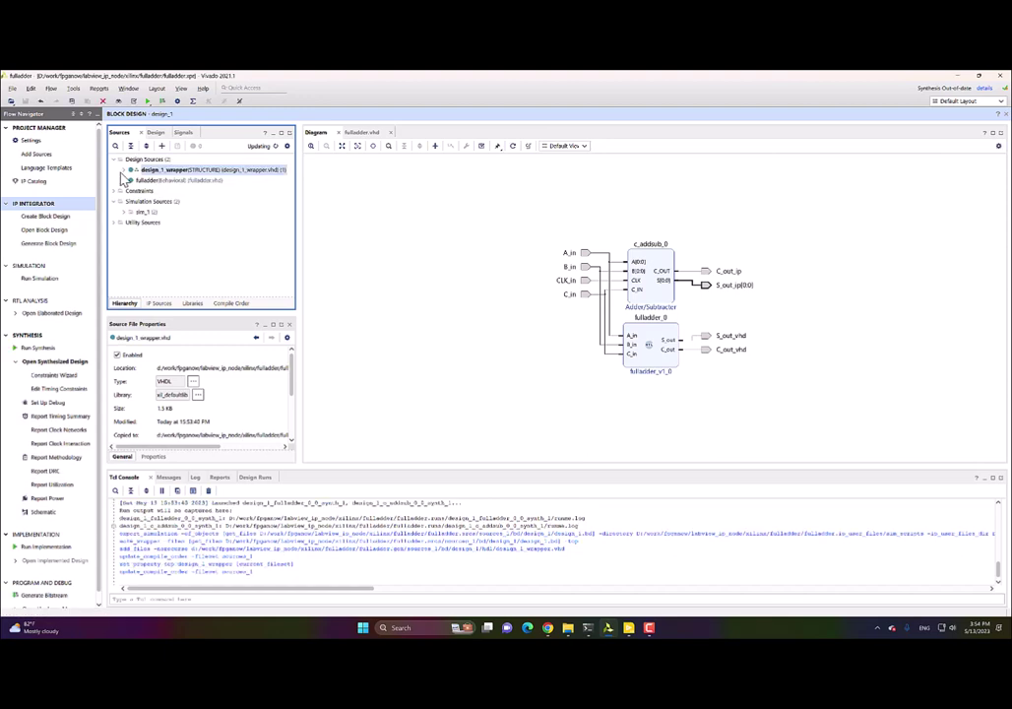
pyautogui.click(125, 171)
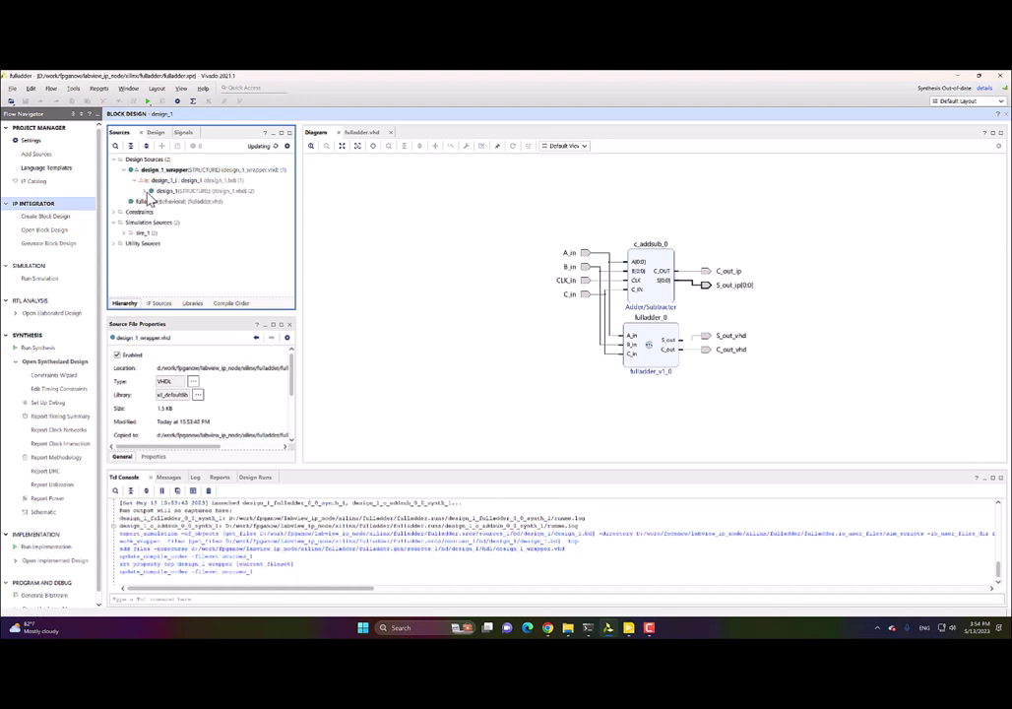
pyautogui.click(145, 191)
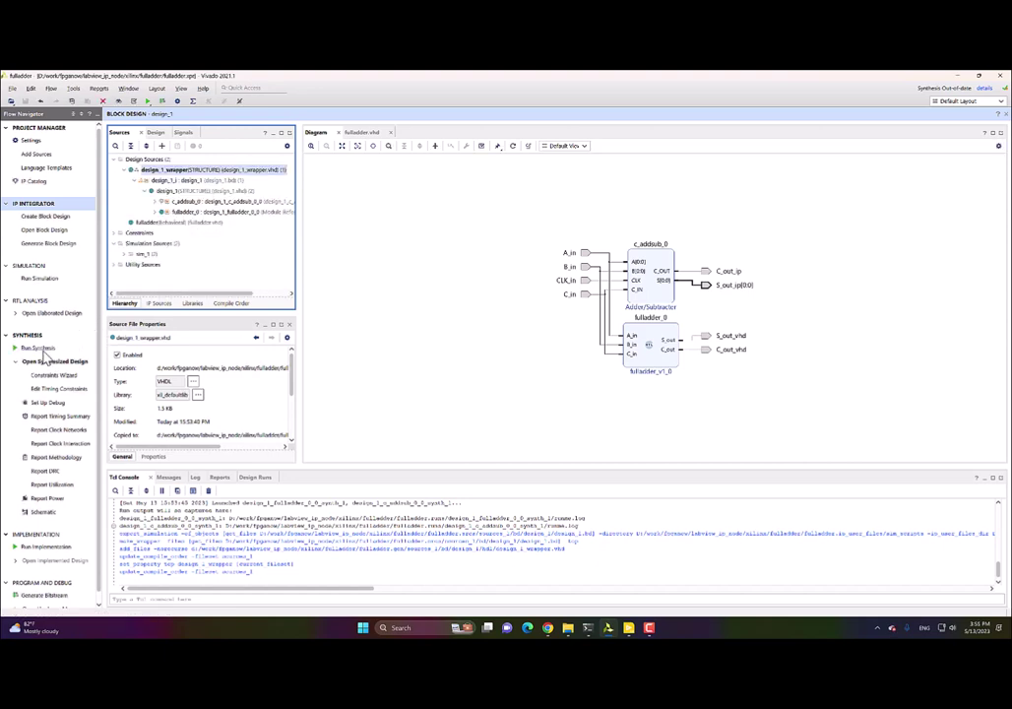
# - Run synthesis on the local host with 16 jobs and the default launch directory
pyautogui.click(39, 350)
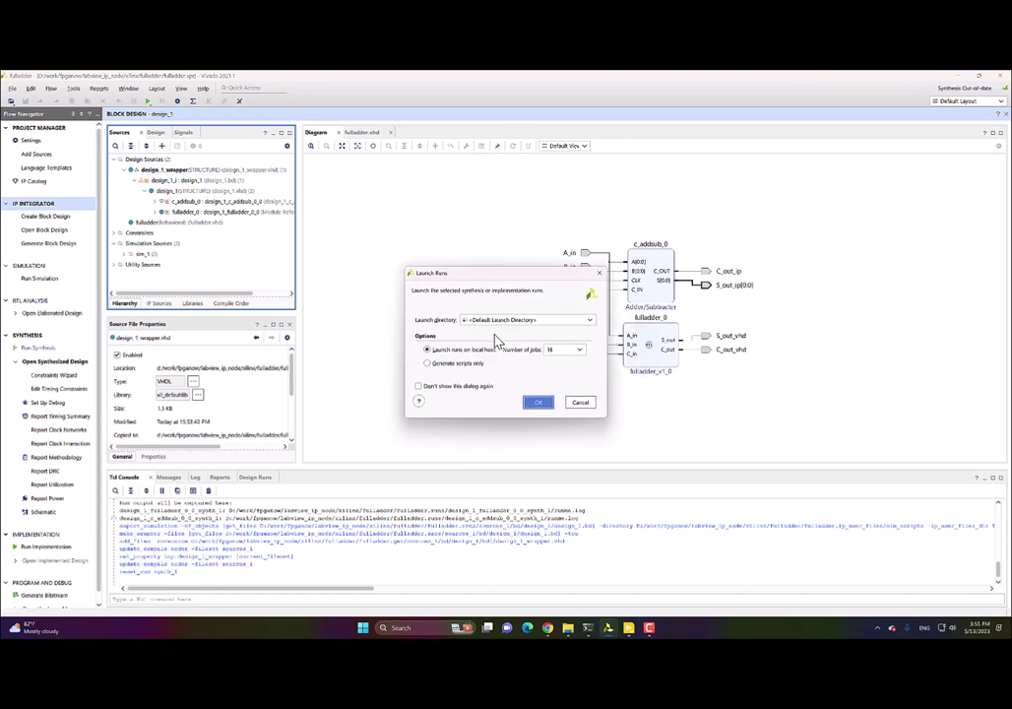
pyautogui.click(537, 405)
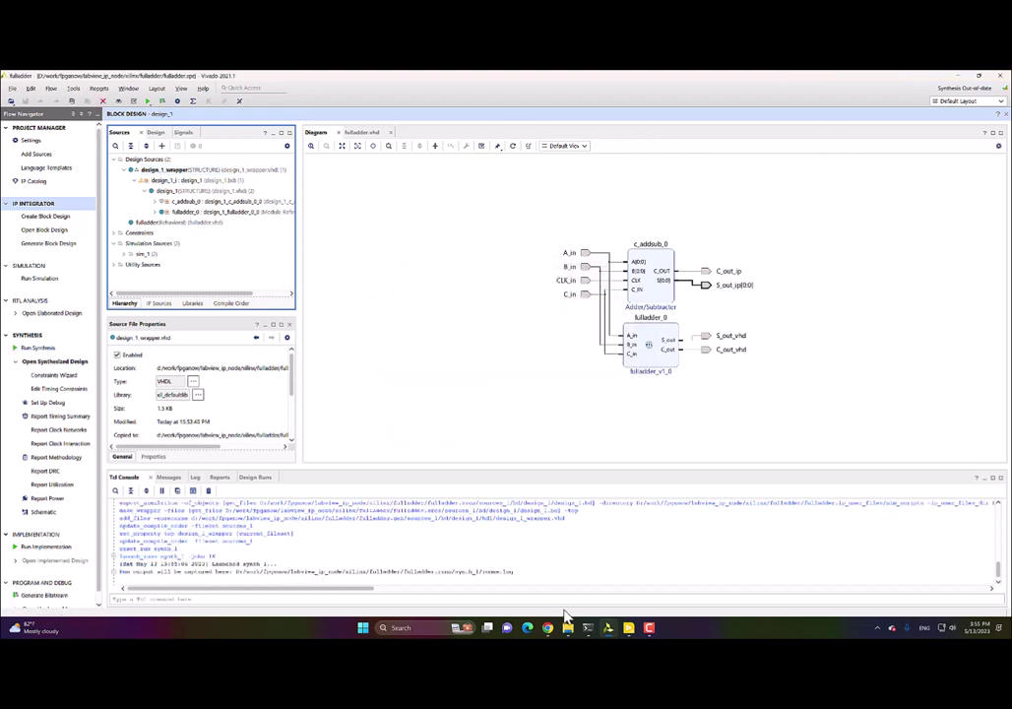
# - Switch to File Explorer and create a new folder named import_design_dcp inside the labview folder
pyautogui.click(568, 627)
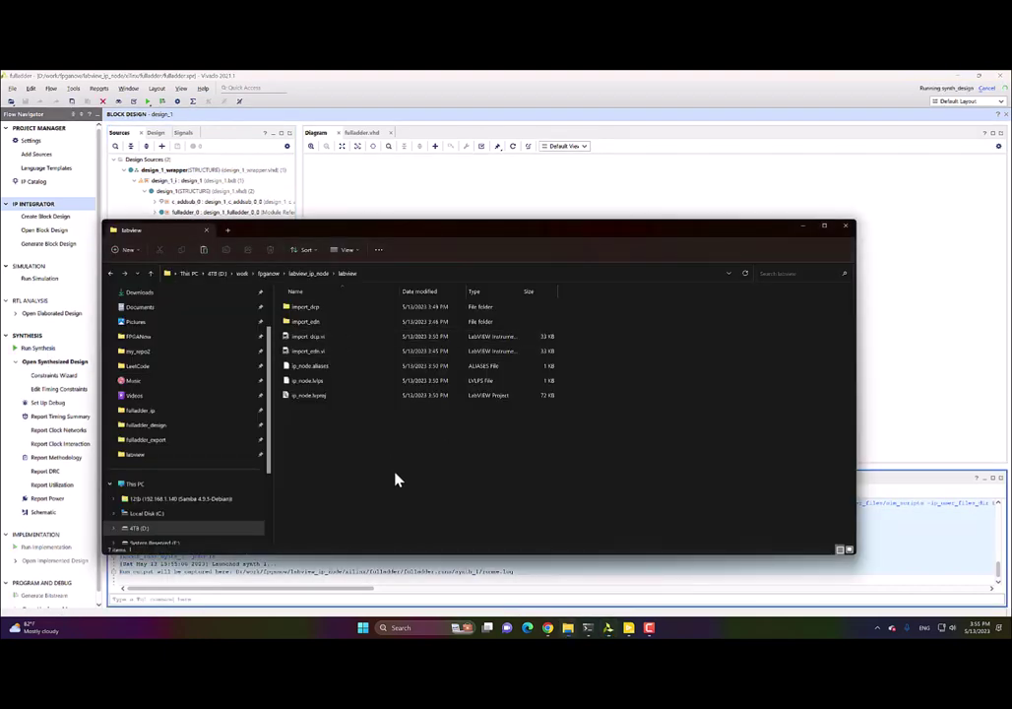
pyautogui.rightClick(394, 485)
pyautogui.moveTo(497, 412)
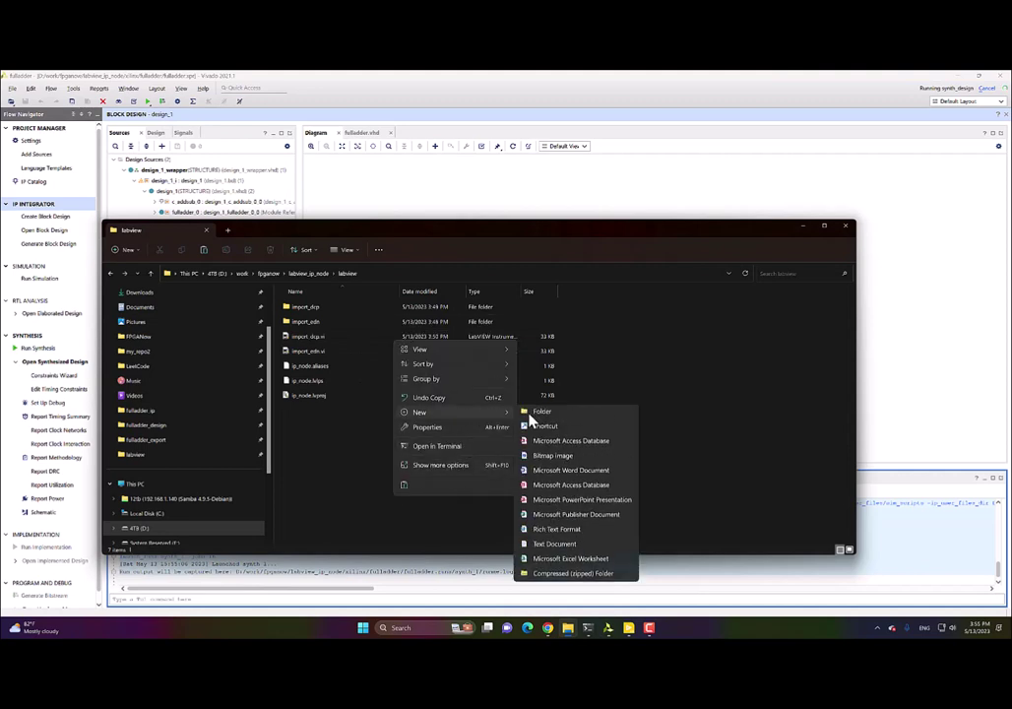
pyautogui.click(549, 422)
pyautogui.write('im')
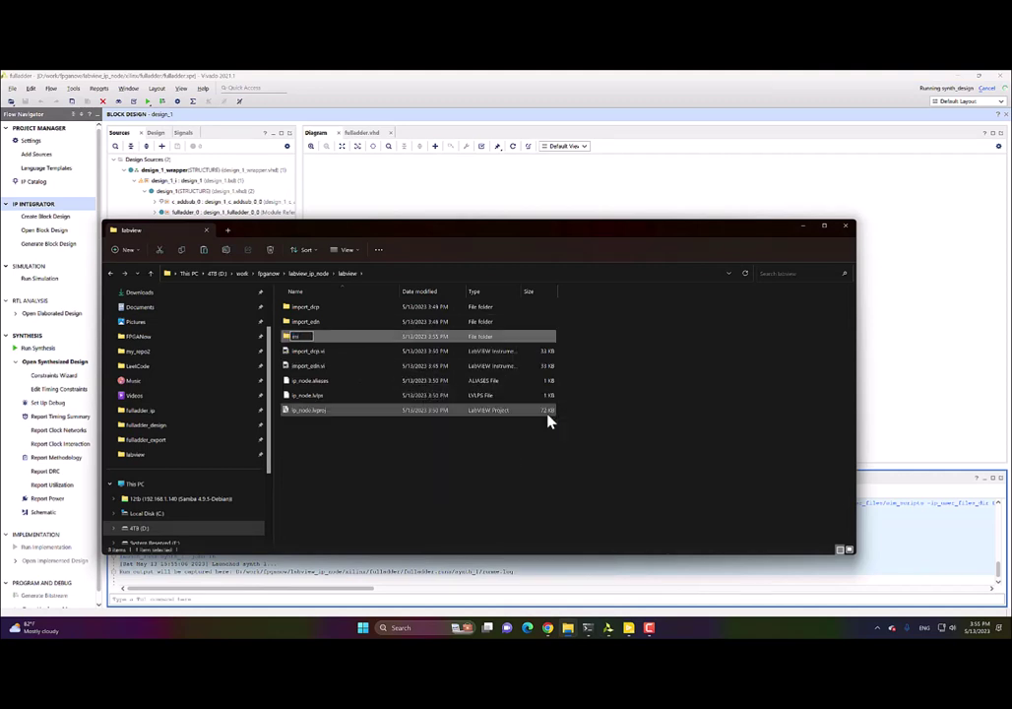
pyautogui.write('port_design_dcp')
pyautogui.press('Return')
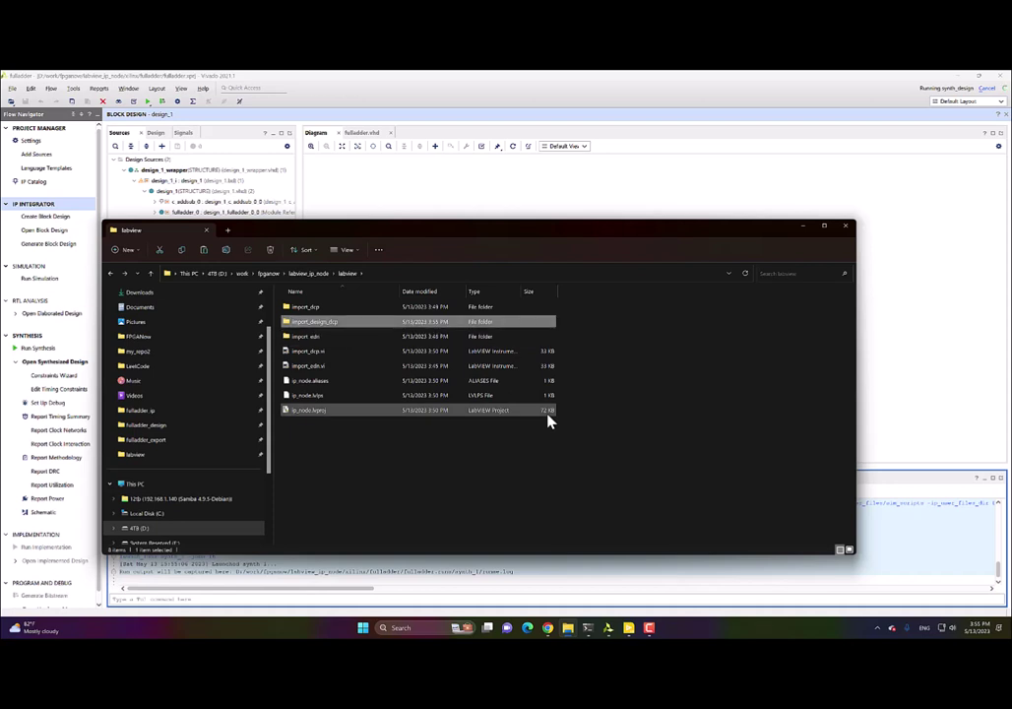
# - Copy the folder path of import_design_dcp and look at the files in the import_dcp folder
pyautogui.press('Return')
pyautogui.click(438, 273)
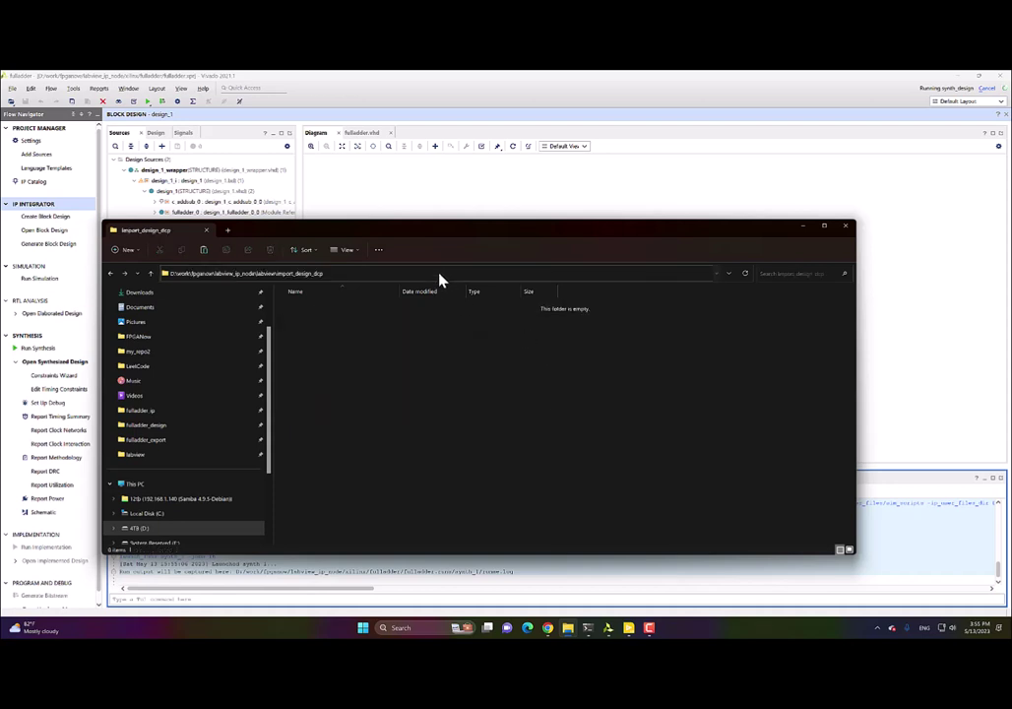
pyautogui.hotkey('alt', 'Up')
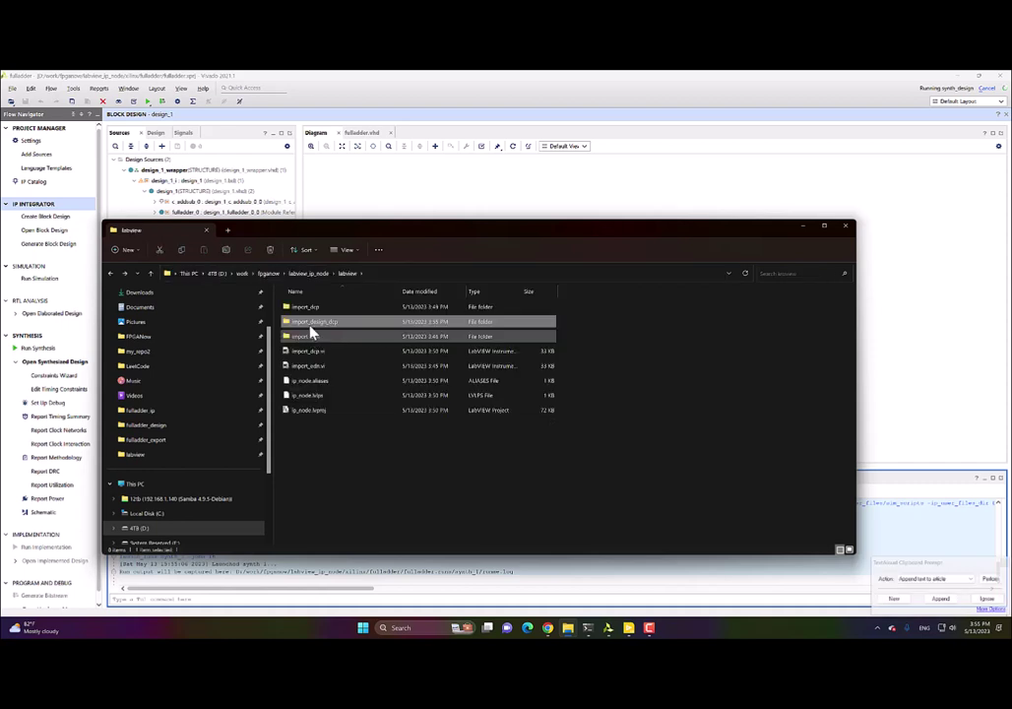
pyautogui.doubleClick(311, 311)
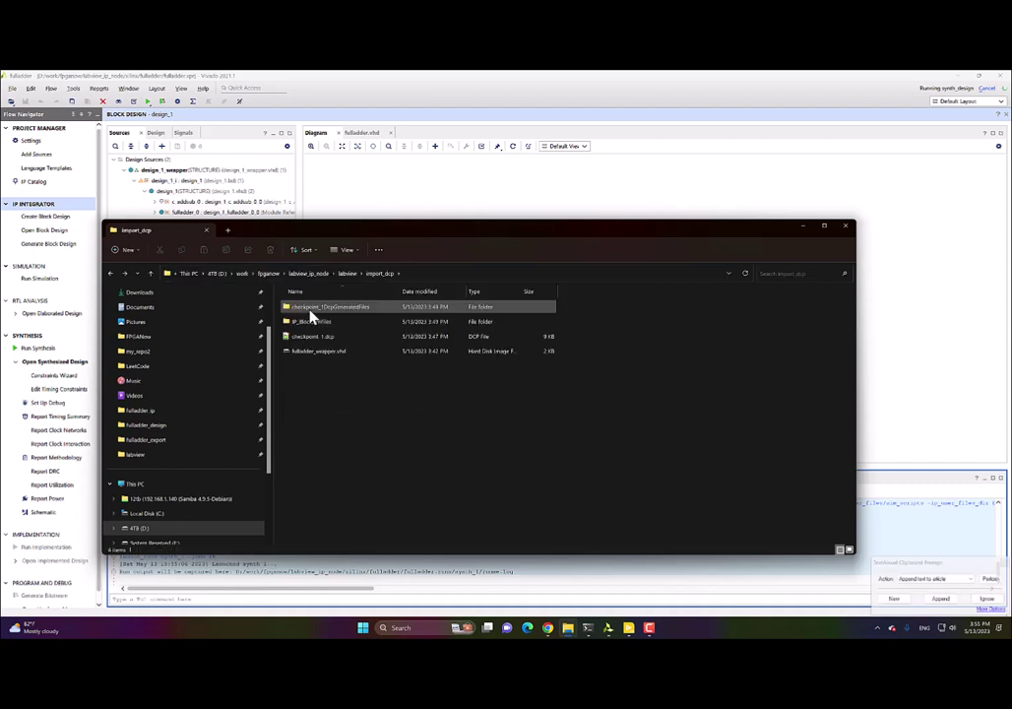
pyautogui.hotkey('alt', 'Up')
# - Switch back to Vivado and open the synthesized design once synthesis completes
pyautogui.click(400, 207)
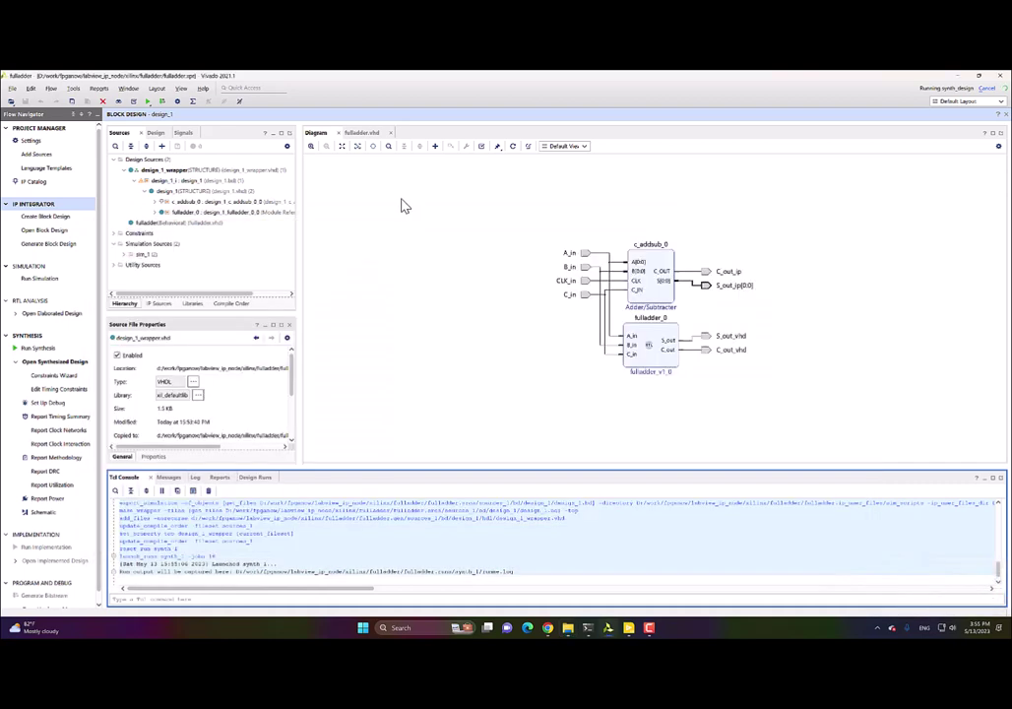
pyautogui.click(403, 206)
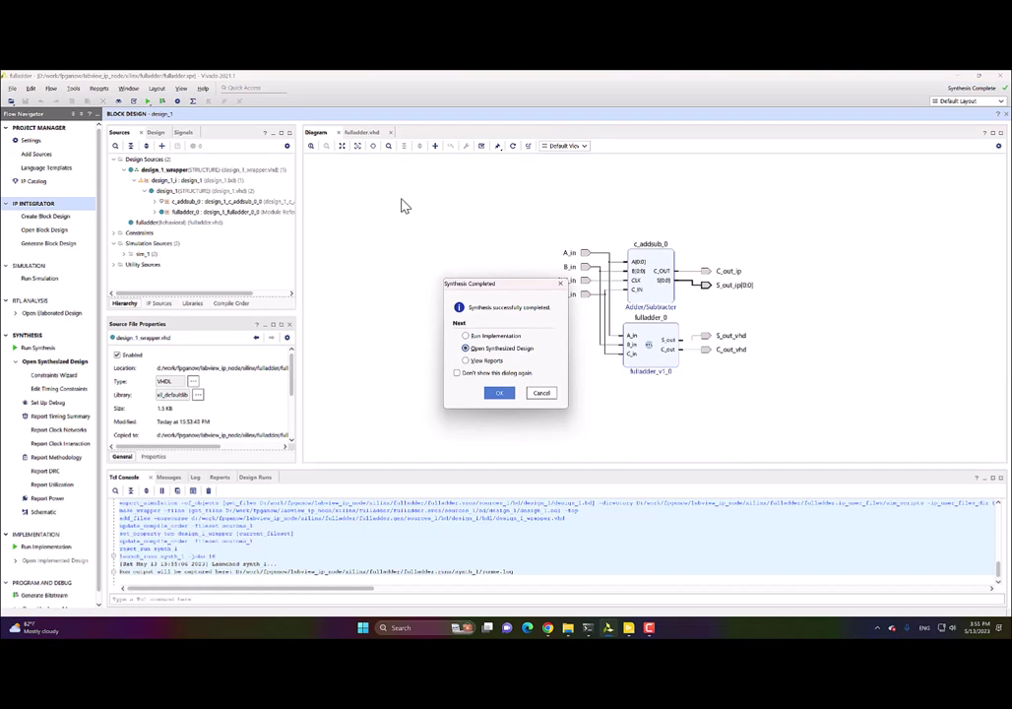
pyautogui.click(502, 394)
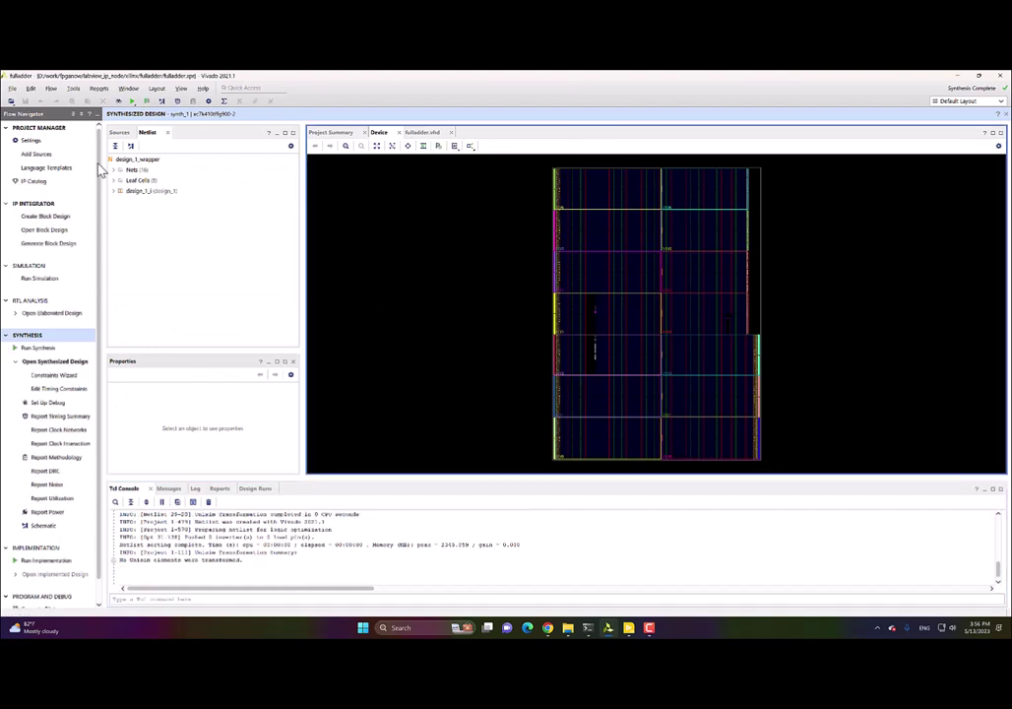
pyautogui.click(13, 87)
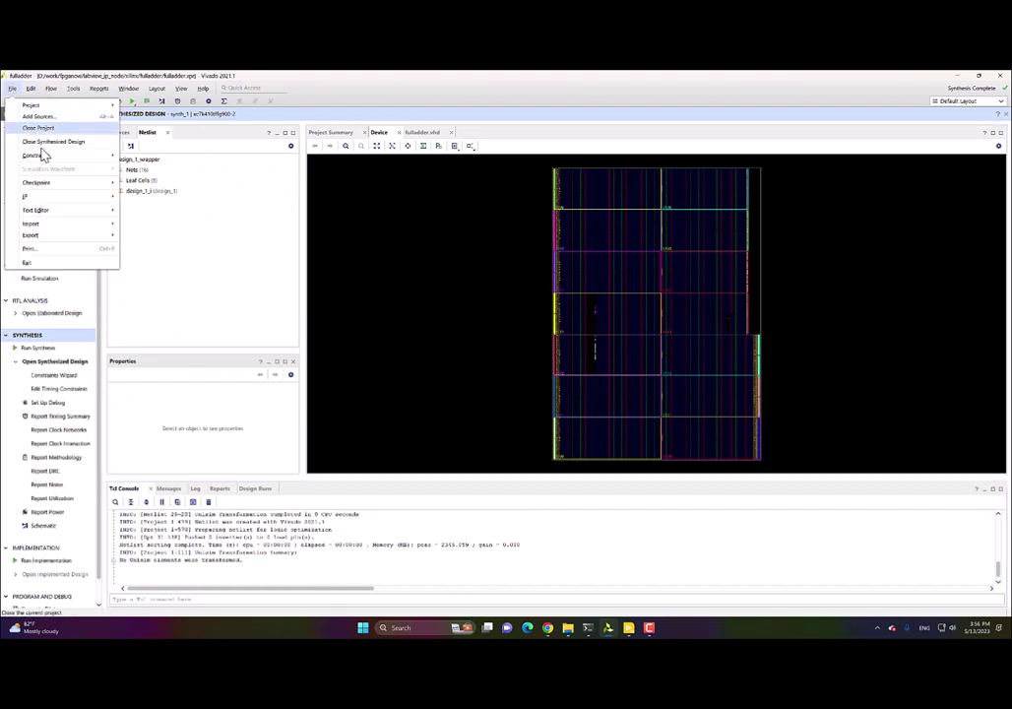
pyautogui.moveTo(59, 184)
pyautogui.click(148, 207)
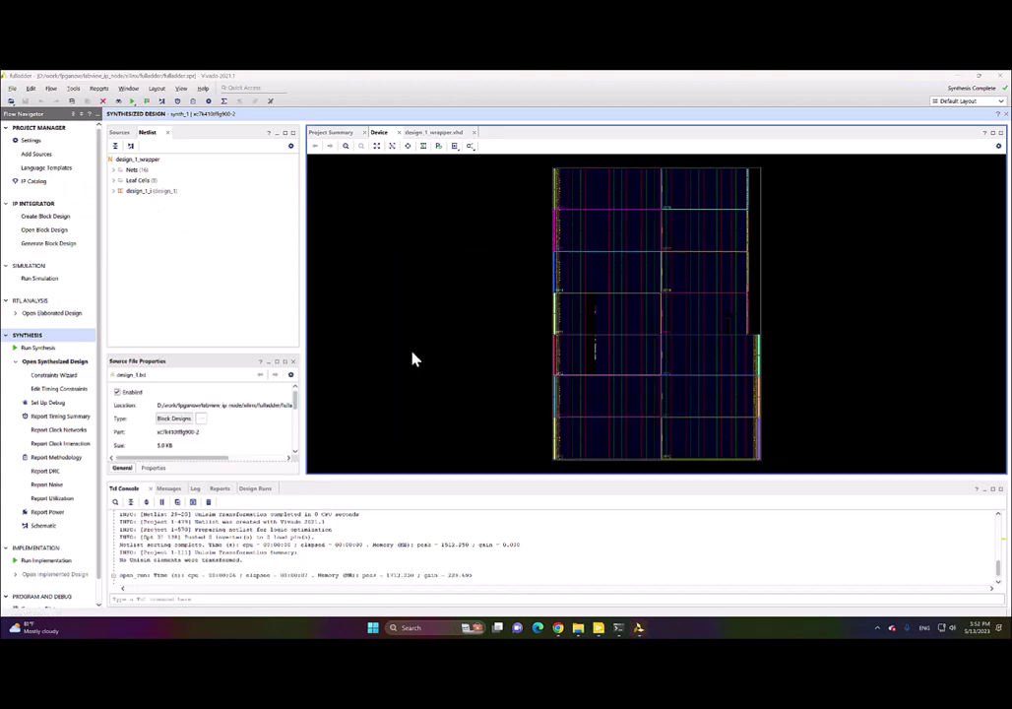
# - Write a design checkpoint named checkpoint_1.dcp into the labview/import_design_dcp folder under labview_ip_node
pyautogui.click(12, 88)
pyautogui.moveTo(99, 185)
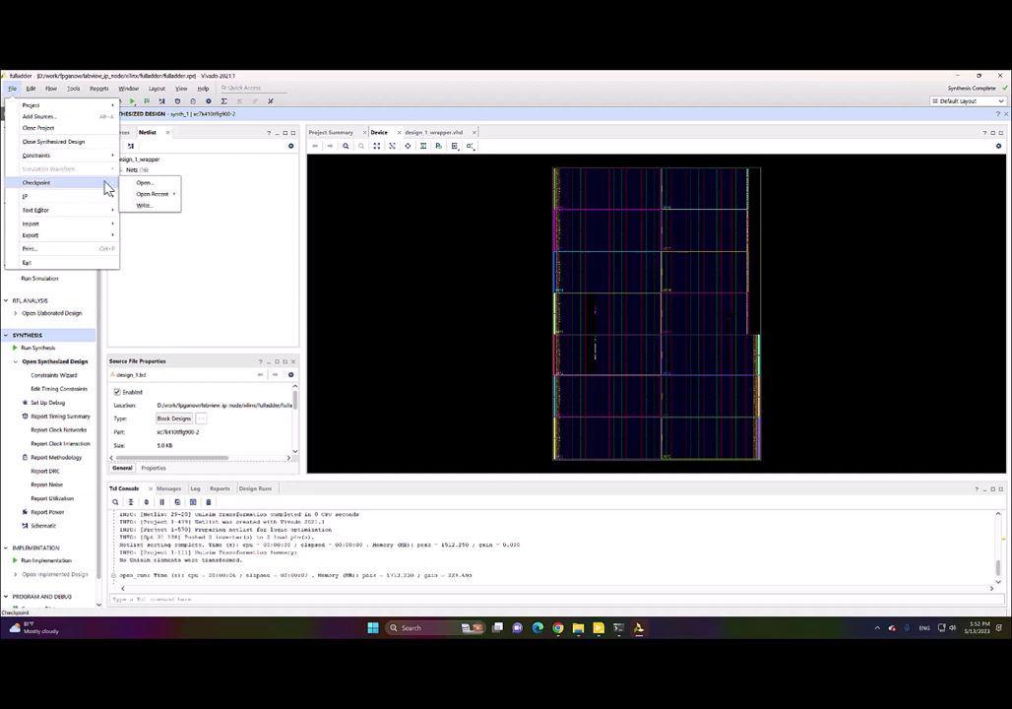
pyautogui.click(147, 207)
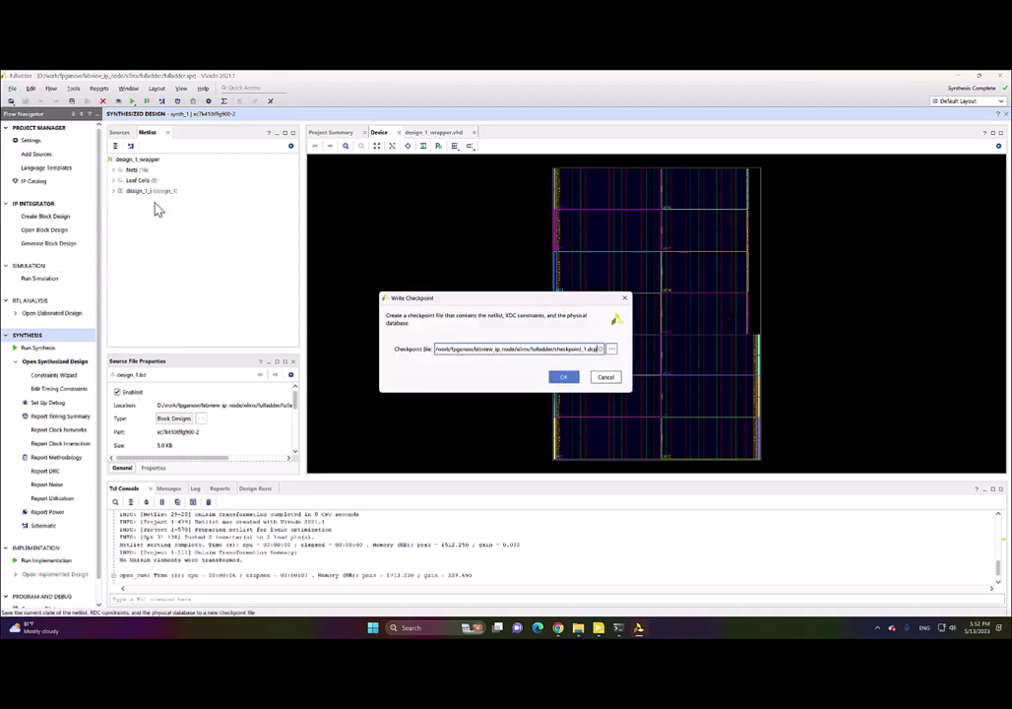
pyautogui.click(611, 349)
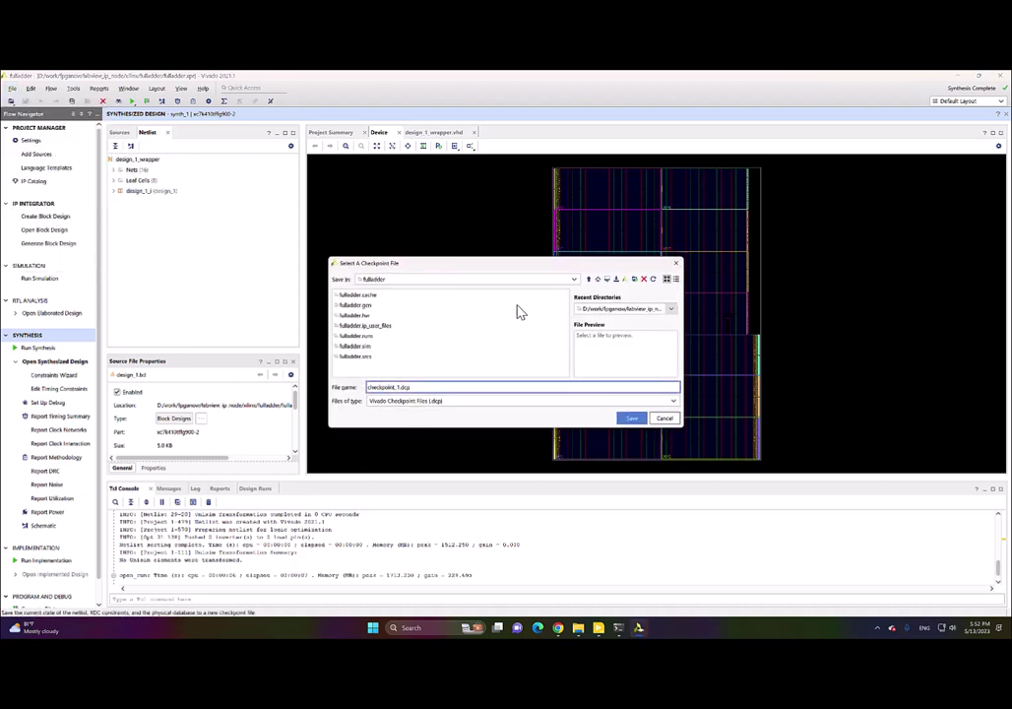
pyautogui.click(391, 281)
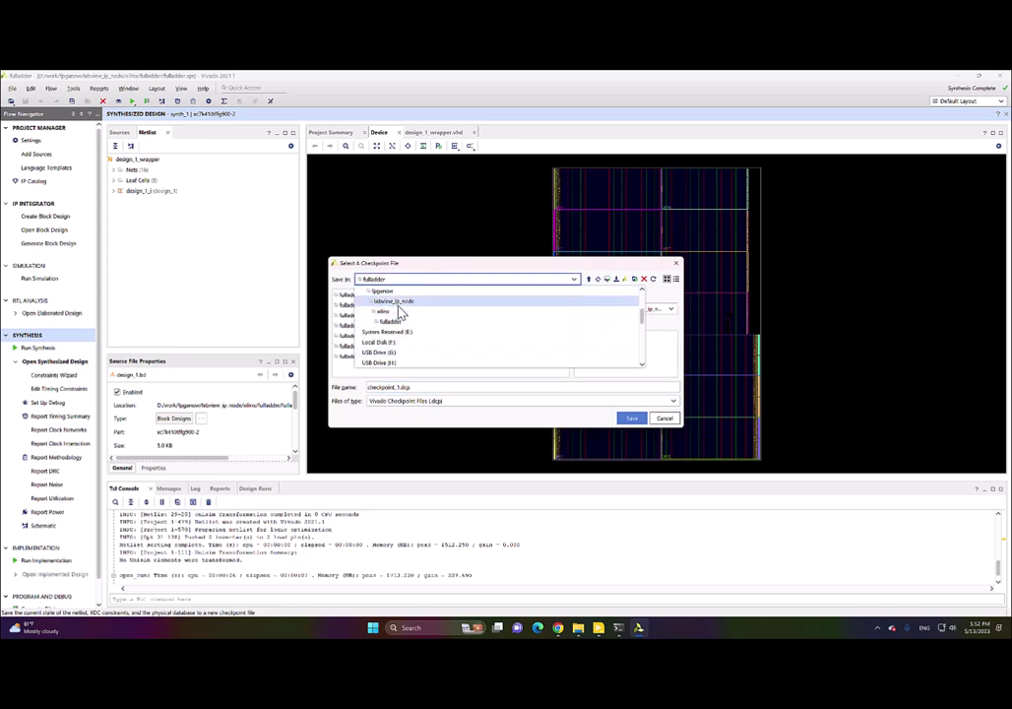
pyautogui.click(390, 302)
pyautogui.click(349, 308)
pyautogui.doubleClick(350, 311)
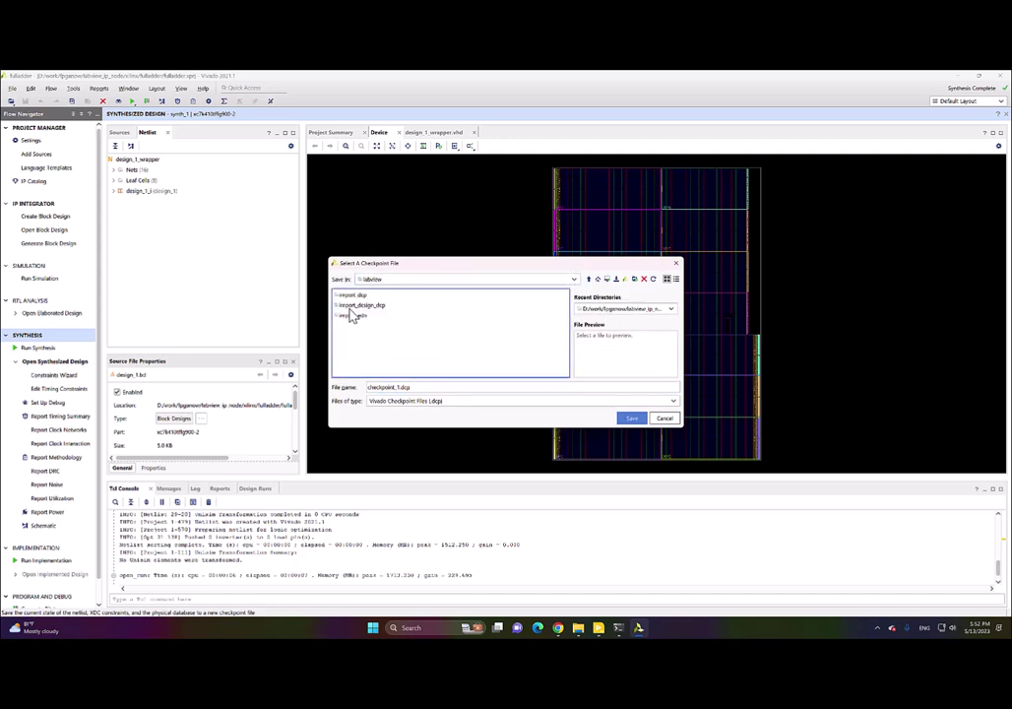
pyautogui.doubleClick(373, 307)
pyautogui.click(631, 417)
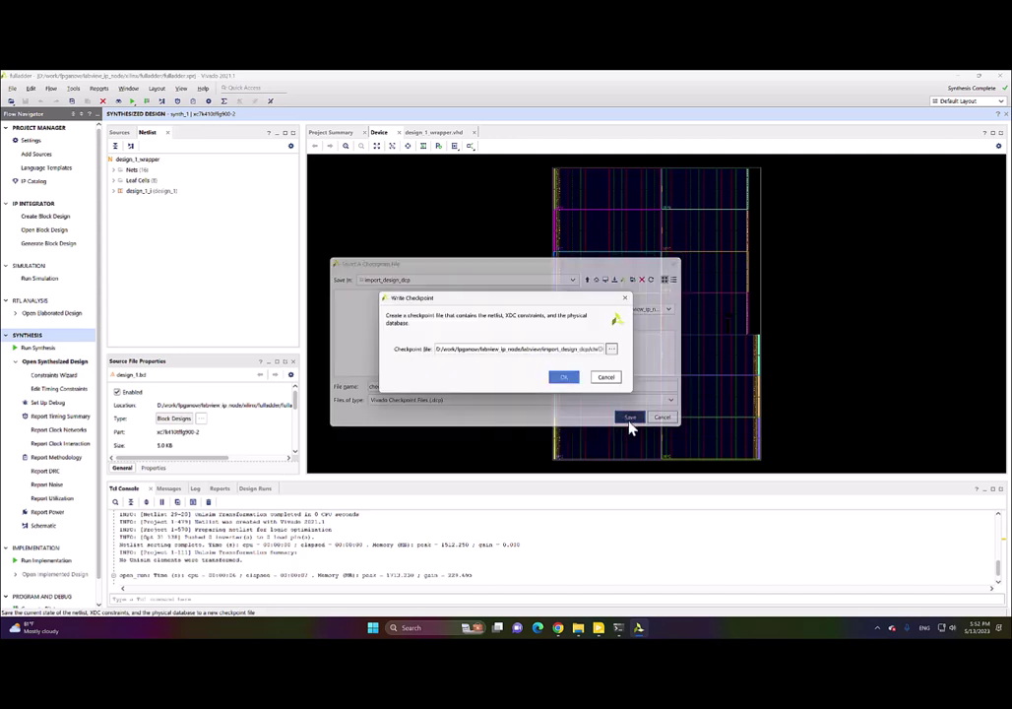
pyautogui.click(565, 380)
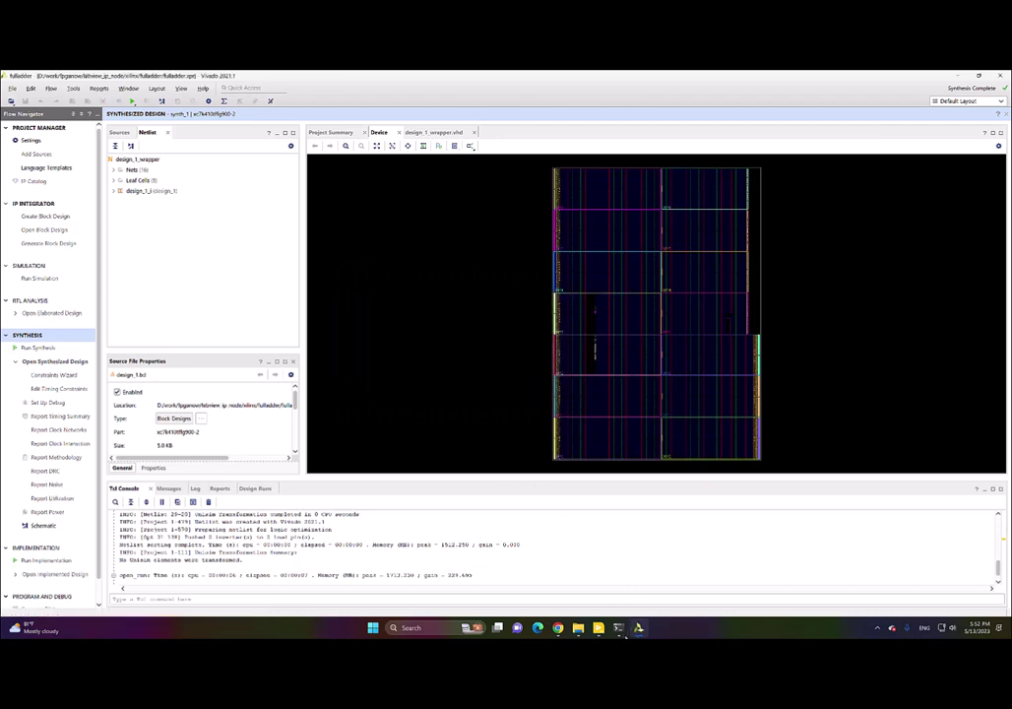
# - Switch to File Explorer and create an empty file named design_1_wrapper_wrapper.vhd in import_design_dcp, accepting the extension change
pyautogui.click(579, 629)
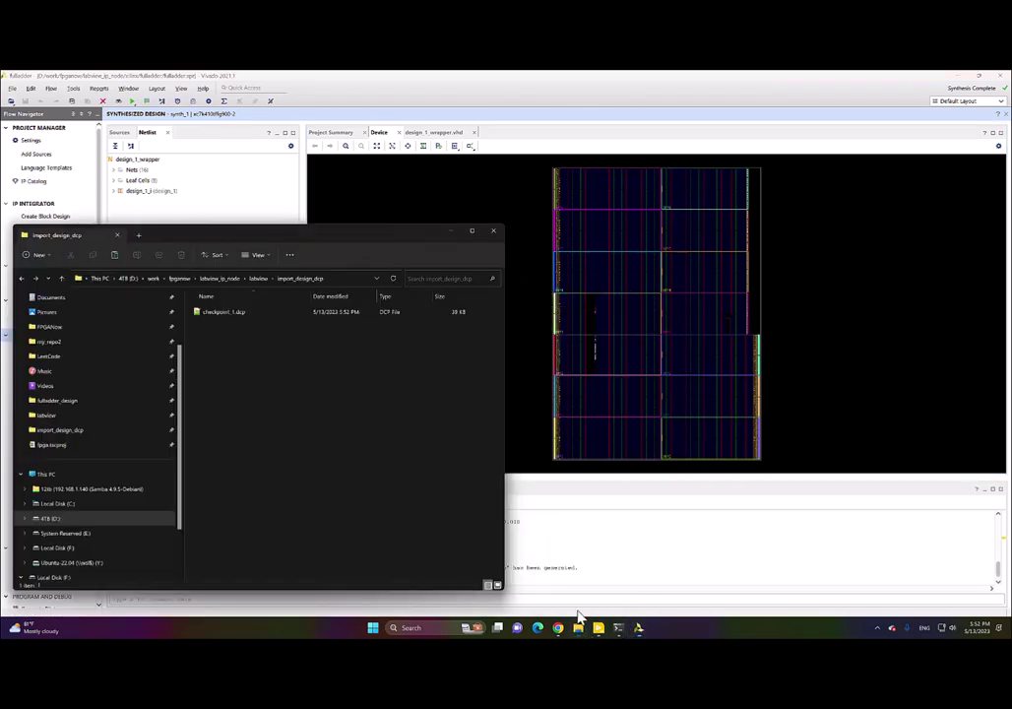
pyautogui.rightClick(273, 392)
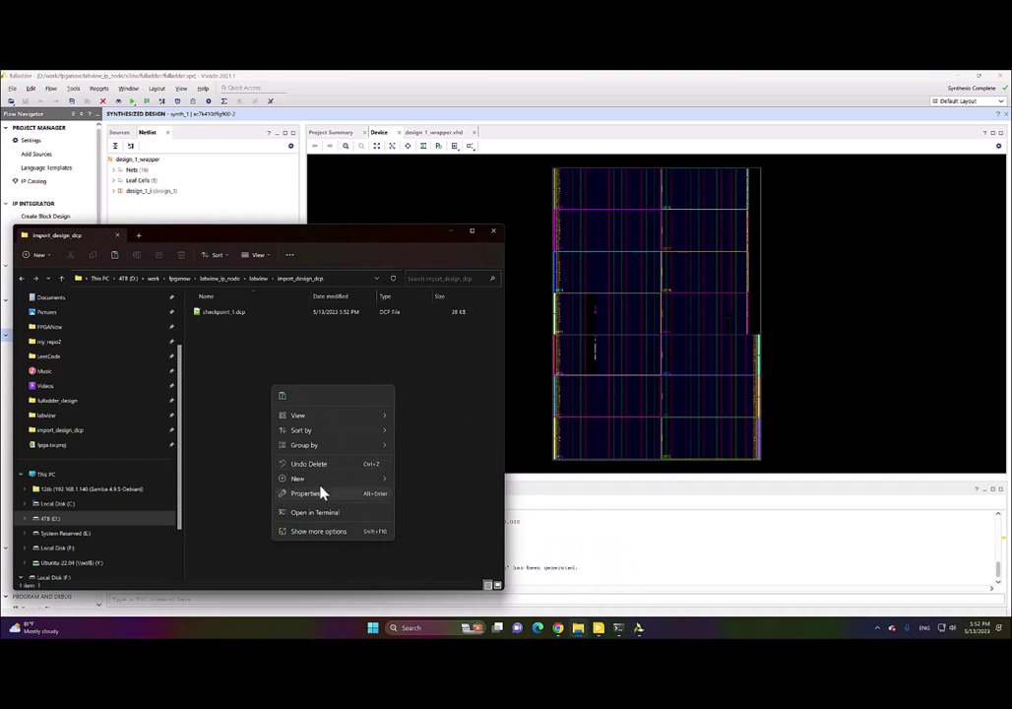
pyautogui.moveTo(327, 482)
pyautogui.click(459, 456)
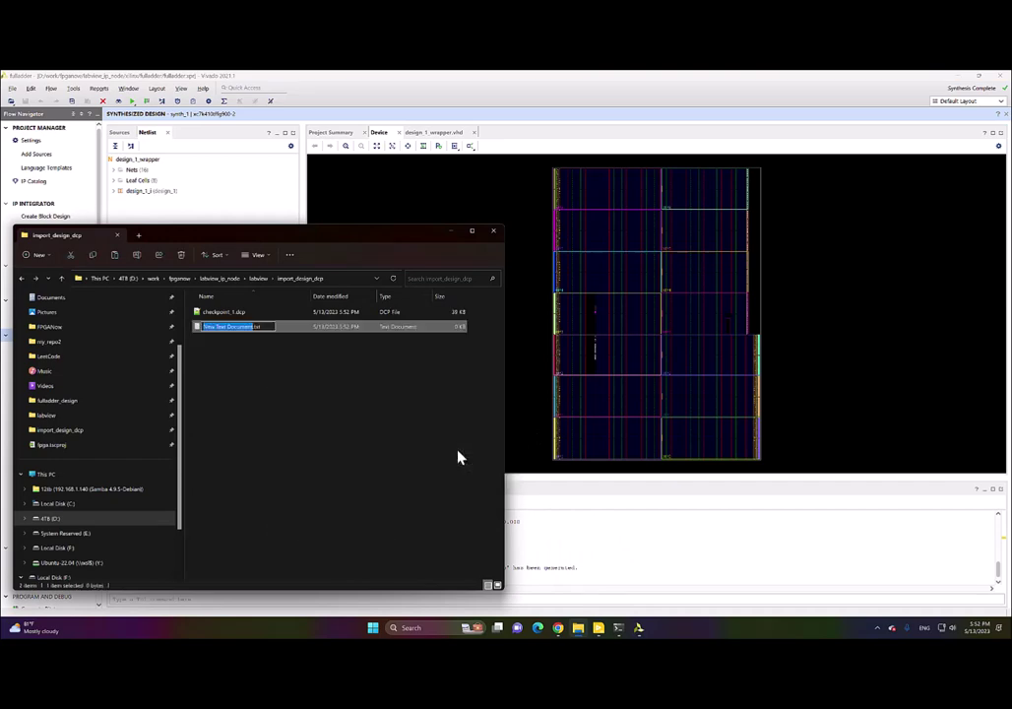
pyautogui.write('design_1')
pyautogui.write('_wrapper_wrapper')
pyautogui.write('.vhd')
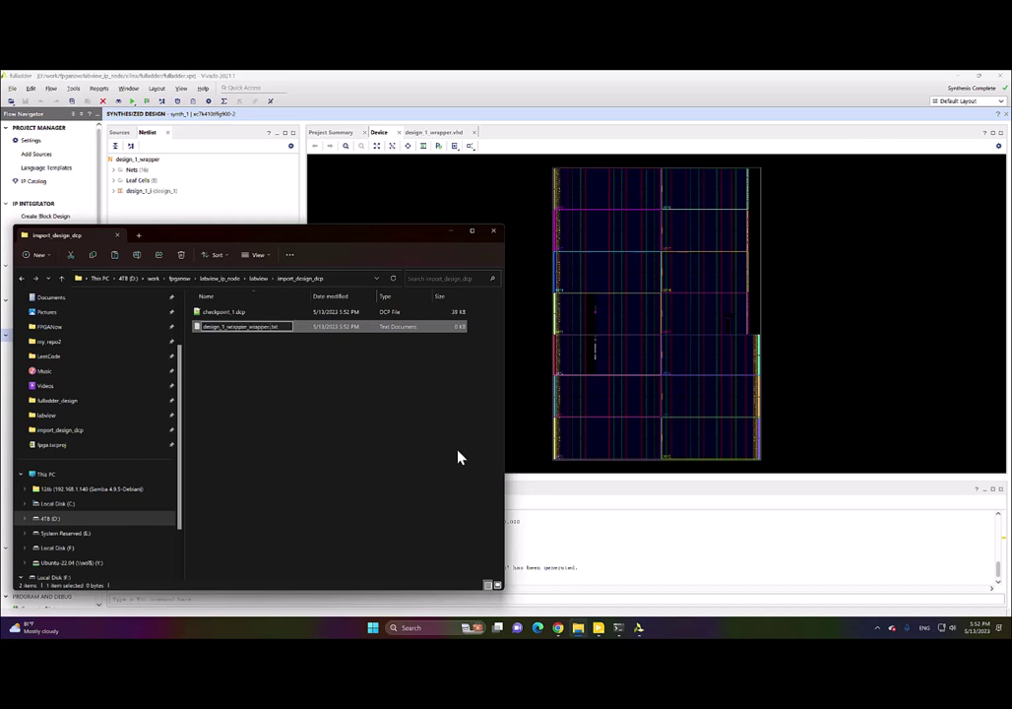
pyautogui.press('BackSpace')
pyautogui.press('BackSpace')
pyautogui.press('BackSpace')
pyautogui.press('BackSpace')
pyautogui.press('Return')
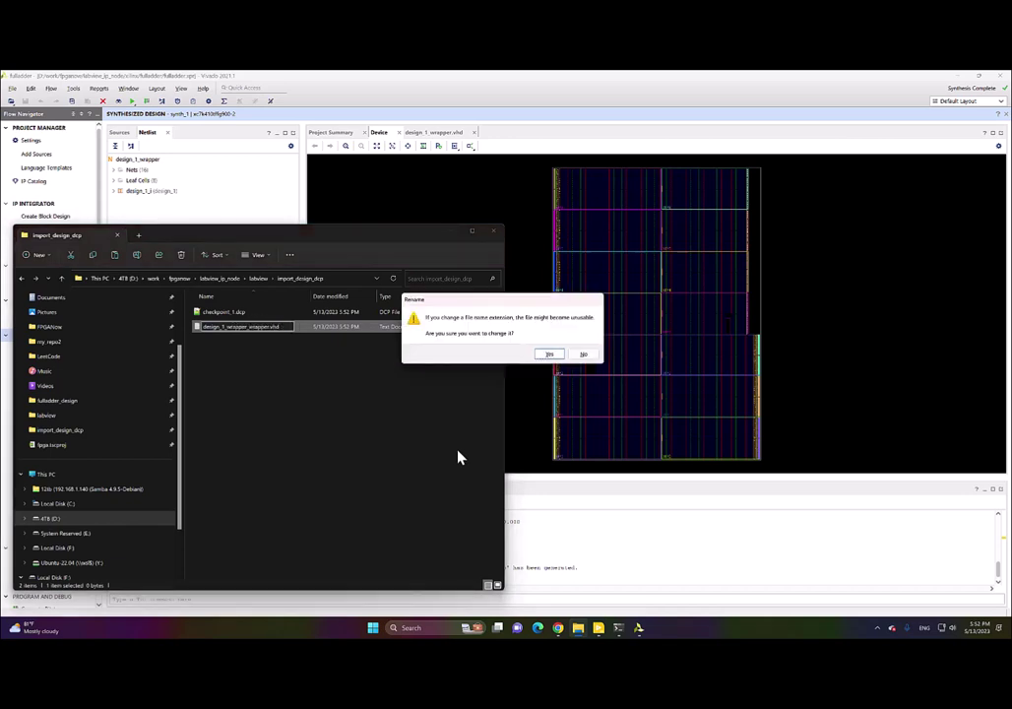
pyautogui.click(548, 355)
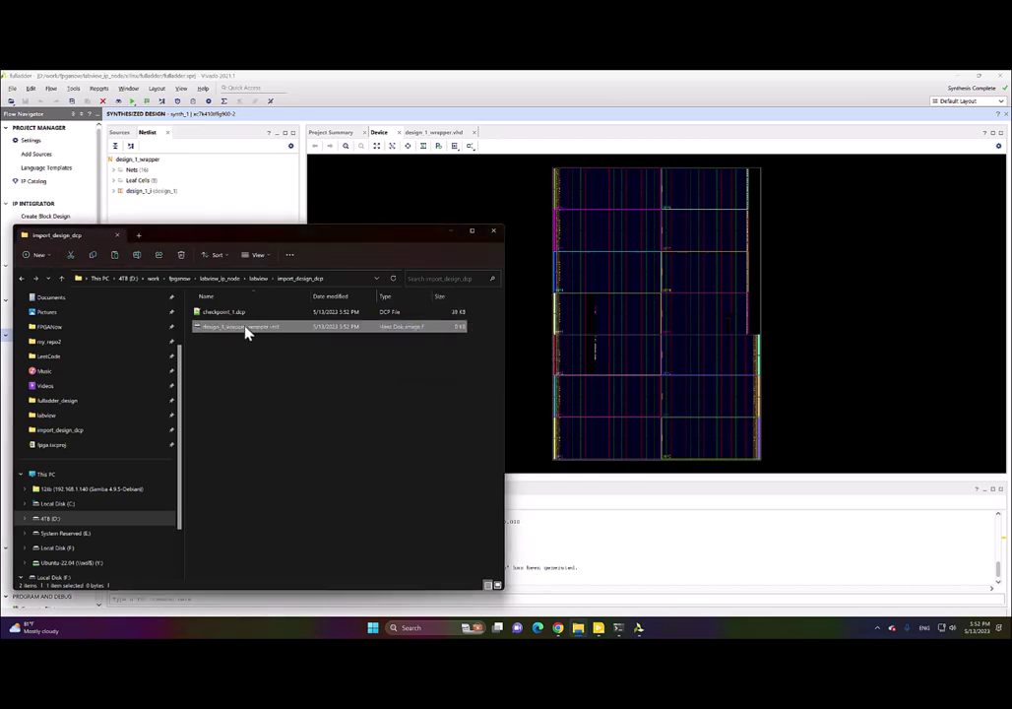
# - Open design_1_wrapper_wrapper.vhd in a text editor, paste the VHDL code that instantiates design_1_wrapper, check the entity name, and save on closing
pyautogui.rightClick(246, 332)
pyautogui.moveTo(303, 384)
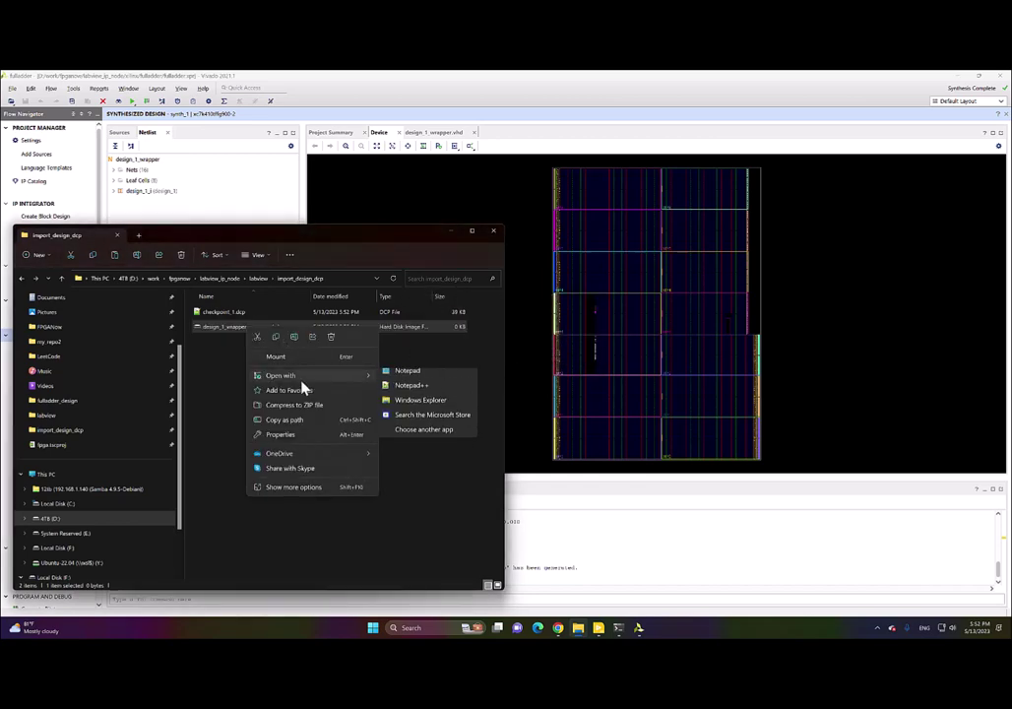
pyautogui.click(443, 384)
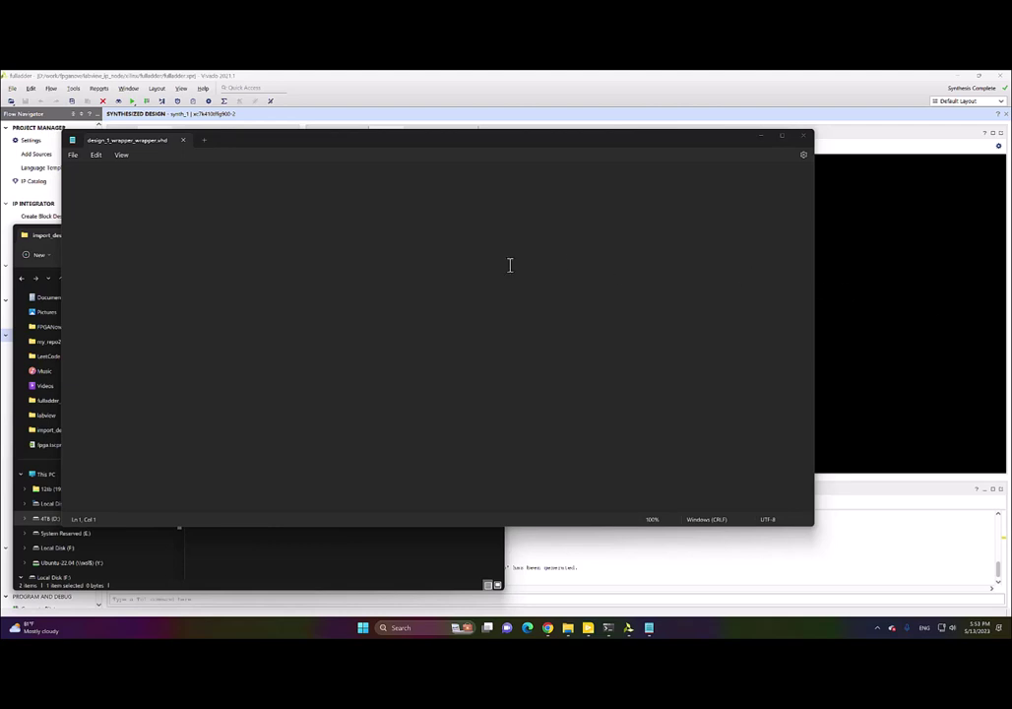
pyautogui.hotkey('ctrl', 'v')
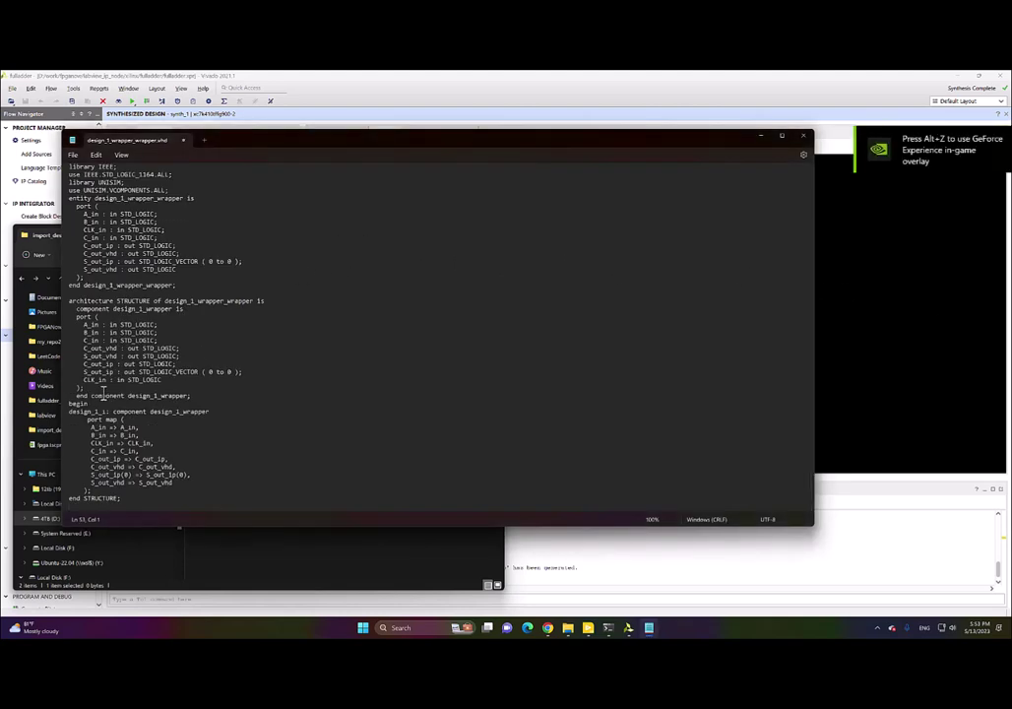
pyautogui.scroll(3, 101, 323)
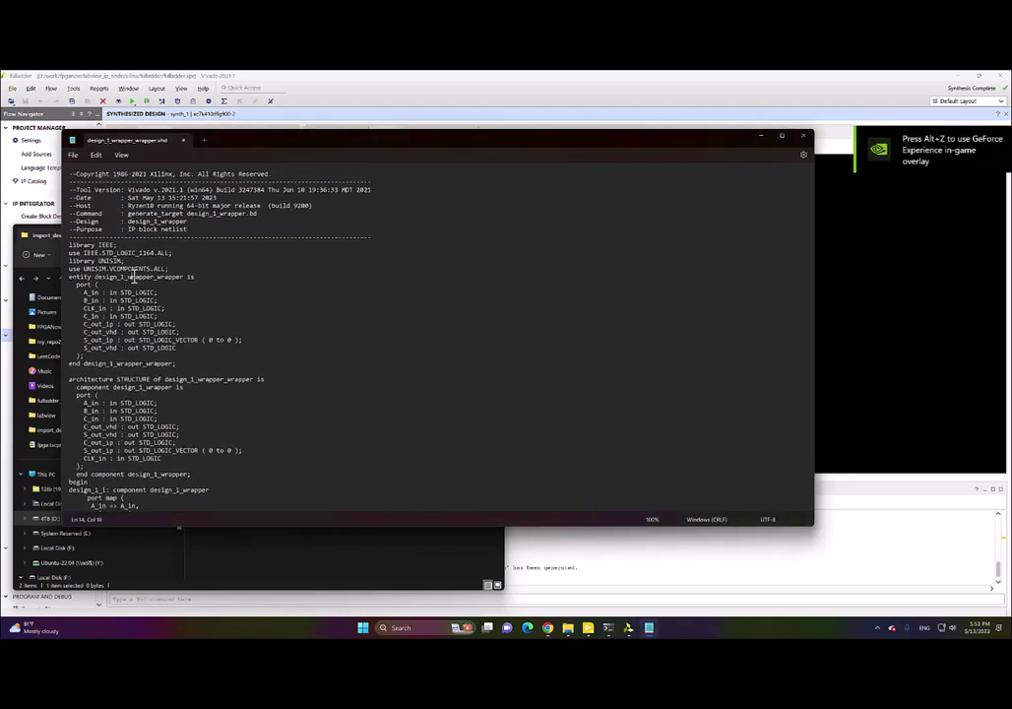
pyautogui.doubleClick(141, 277)
pyautogui.click(803, 137)
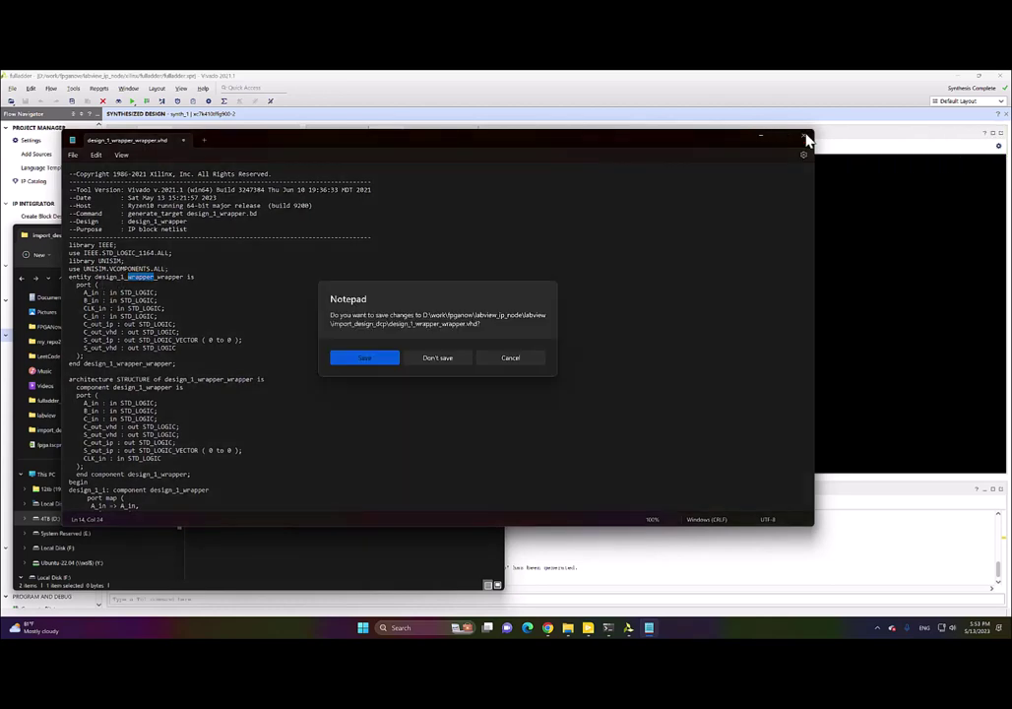
pyautogui.click(365, 357)
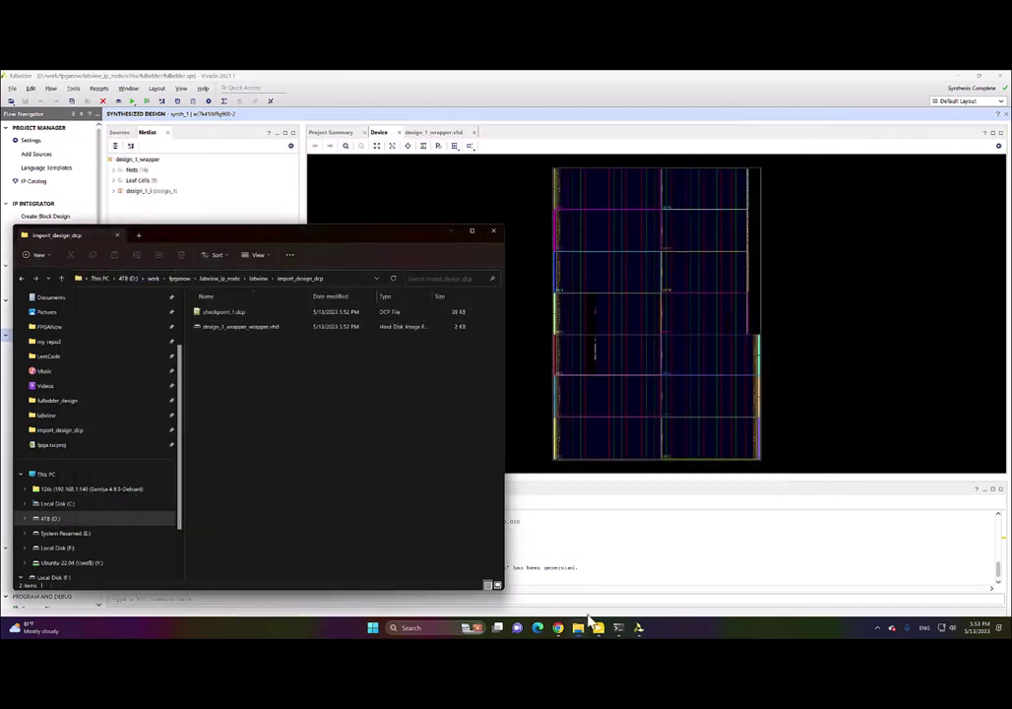
# - Switch to LabVIEW and place an IP Integration Node inside the timed loop of import_design_dcp.vi, opening its properties
pyautogui.moveTo(598, 631)
pyautogui.click(655, 588)
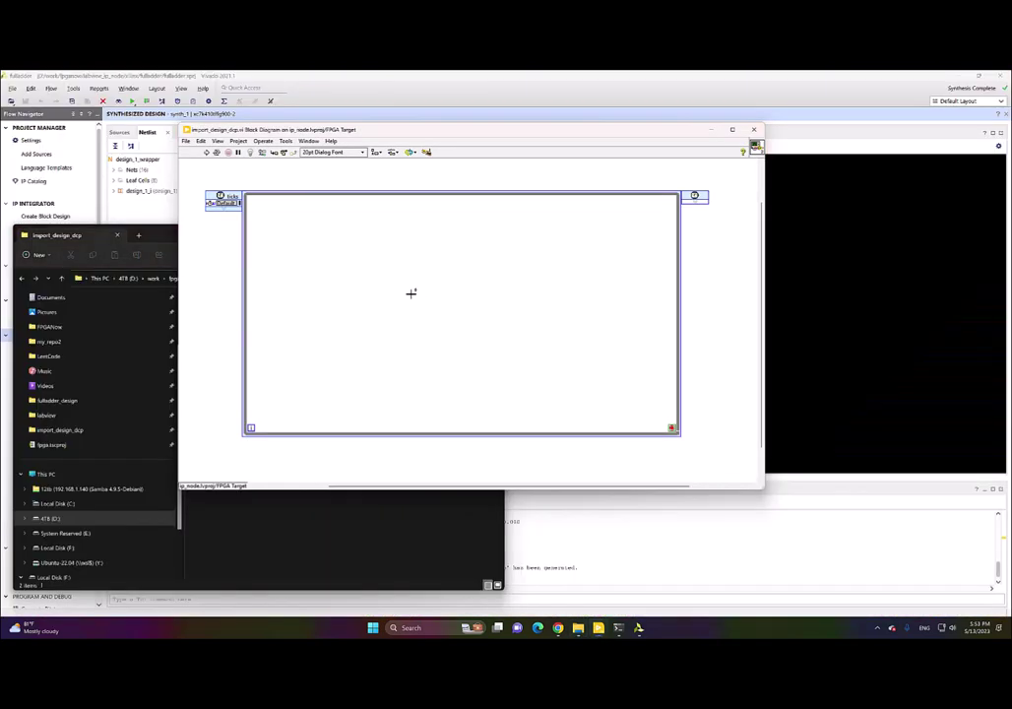
pyautogui.rightClick(412, 293)
pyautogui.click(410, 298)
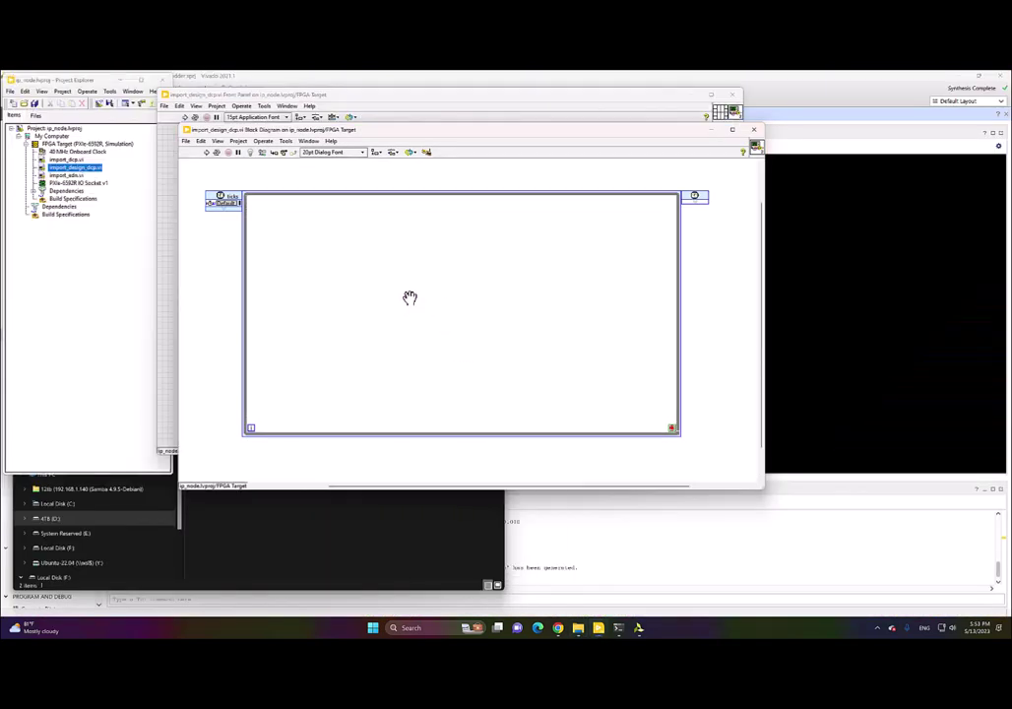
pyautogui.click(410, 298)
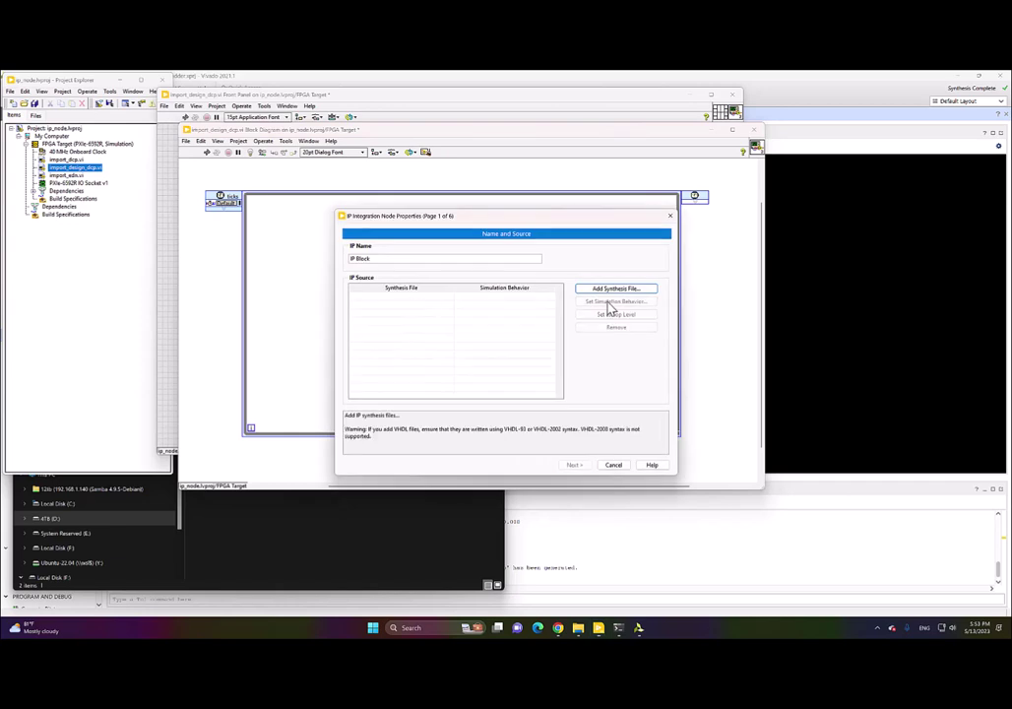
# - Add checkpoint_1.dcp and design_1_wrapper_wrapper.vhd from the import_design_dcp folder as the node's synthesis files
pyautogui.click(613, 289)
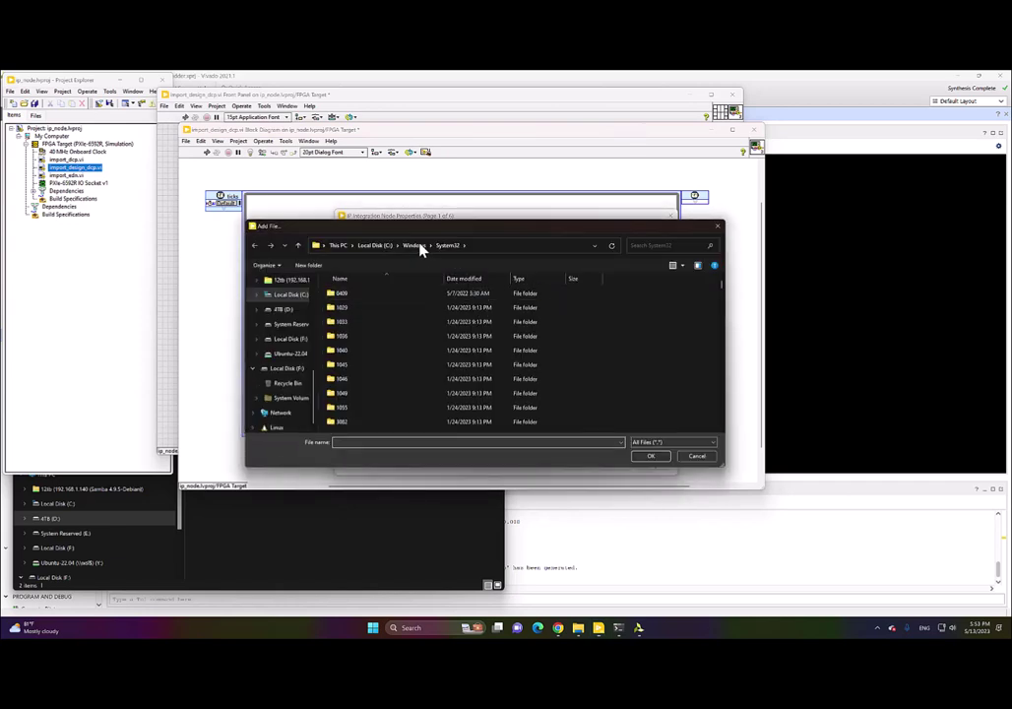
pyautogui.click(248, 560)
pyautogui.click(344, 280)
pyautogui.hotkey('ctrl', 'c')
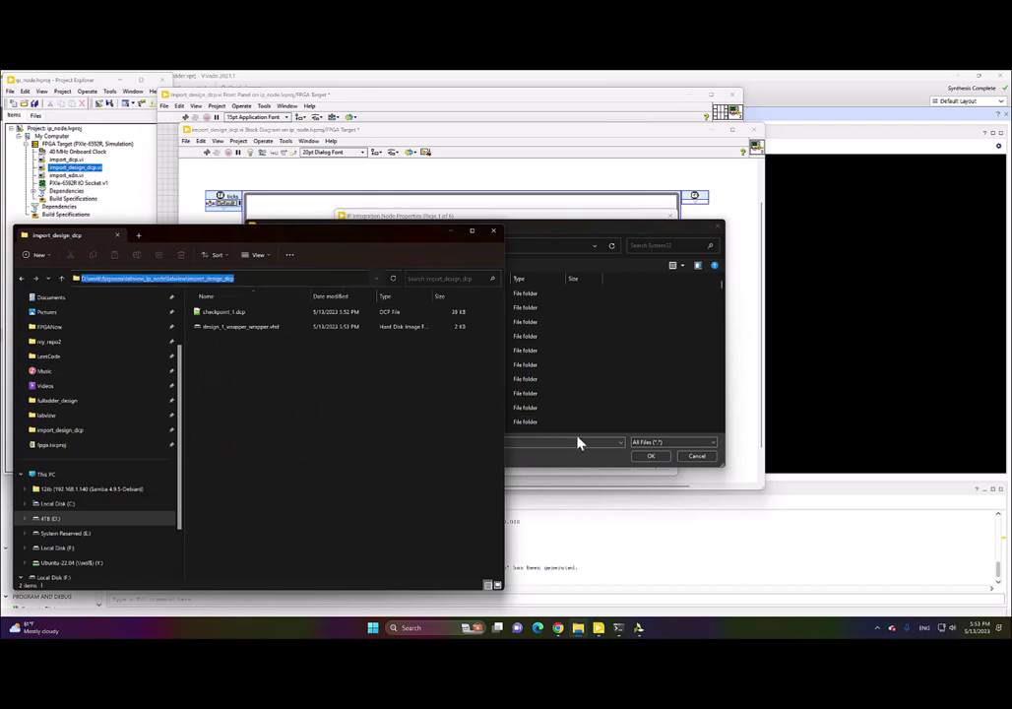
pyautogui.click(578, 442)
pyautogui.hotkey('ctrl', 'v')
pyautogui.click(652, 457)
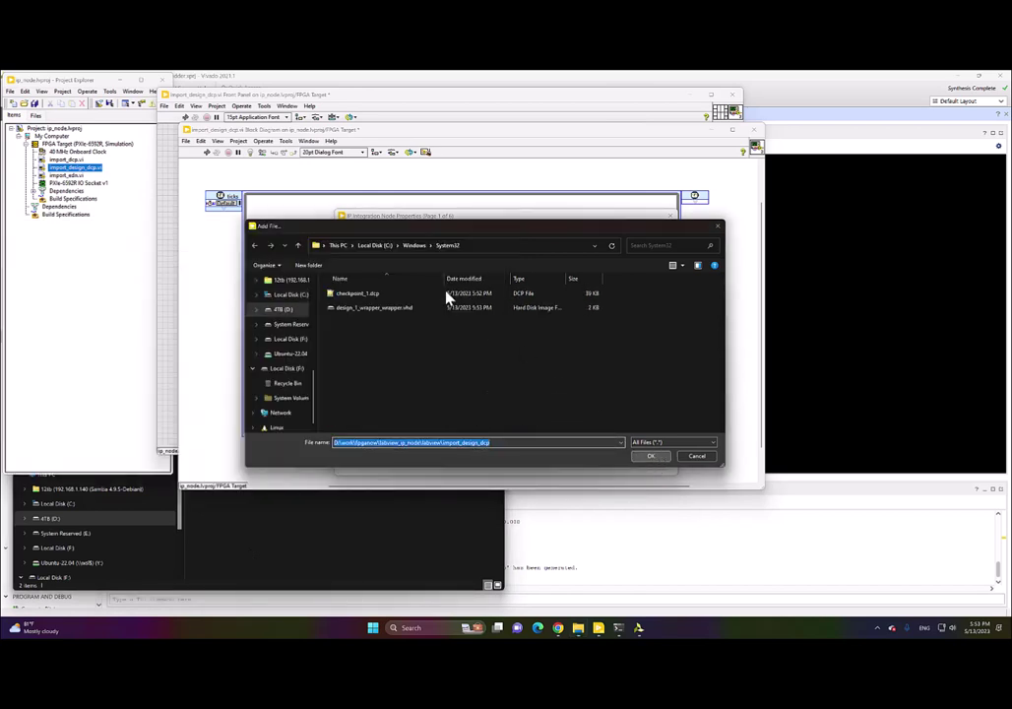
pyautogui.click(366, 294)
pyautogui.keyDown('ctrl'); pyautogui.click(383, 310); pyautogui.keyUp('ctrl')
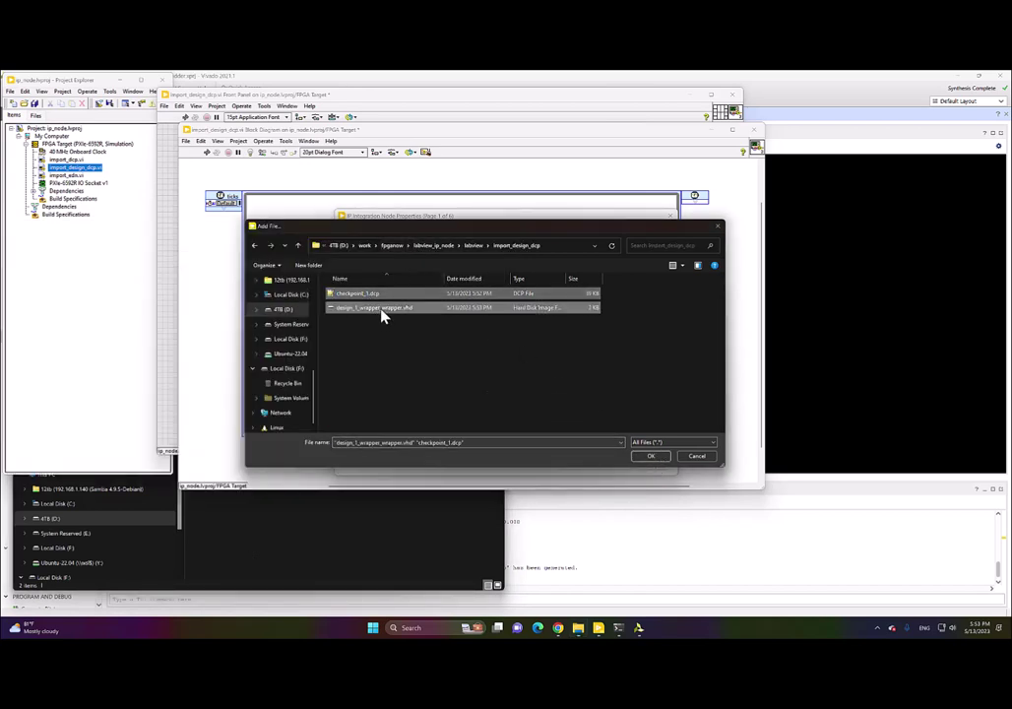
pyautogui.click(650, 457)
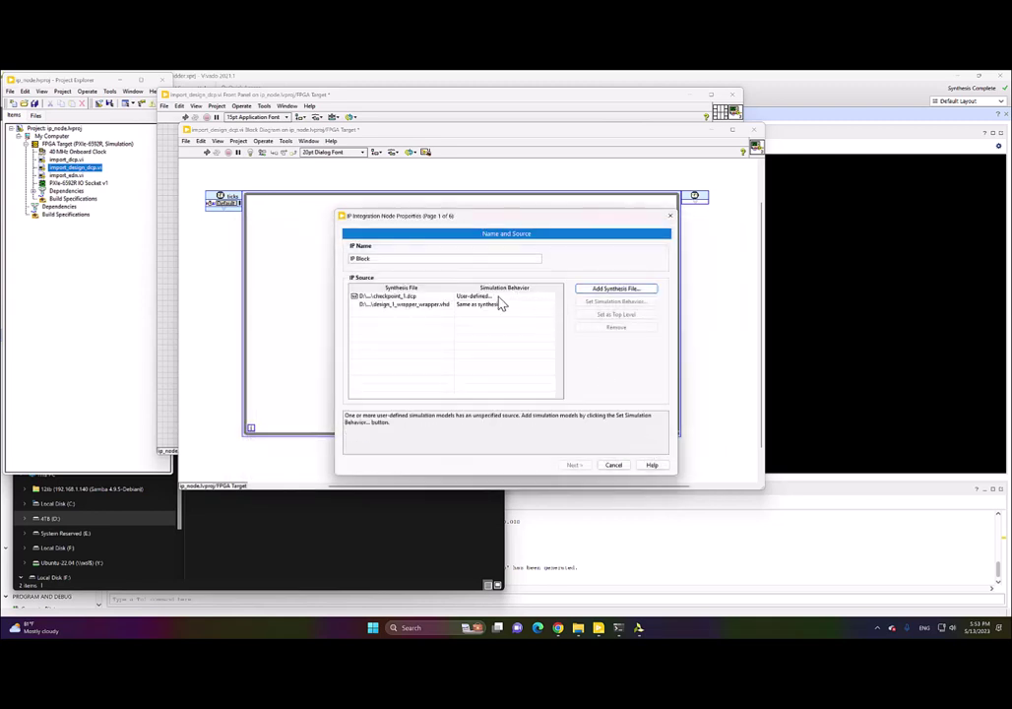
# - Make design_1_wrapper_wrapper.vhd the top level and set the simulation behavior of checkpoint_1.dcp to Post-synthesis model
pyautogui.click(482, 304)
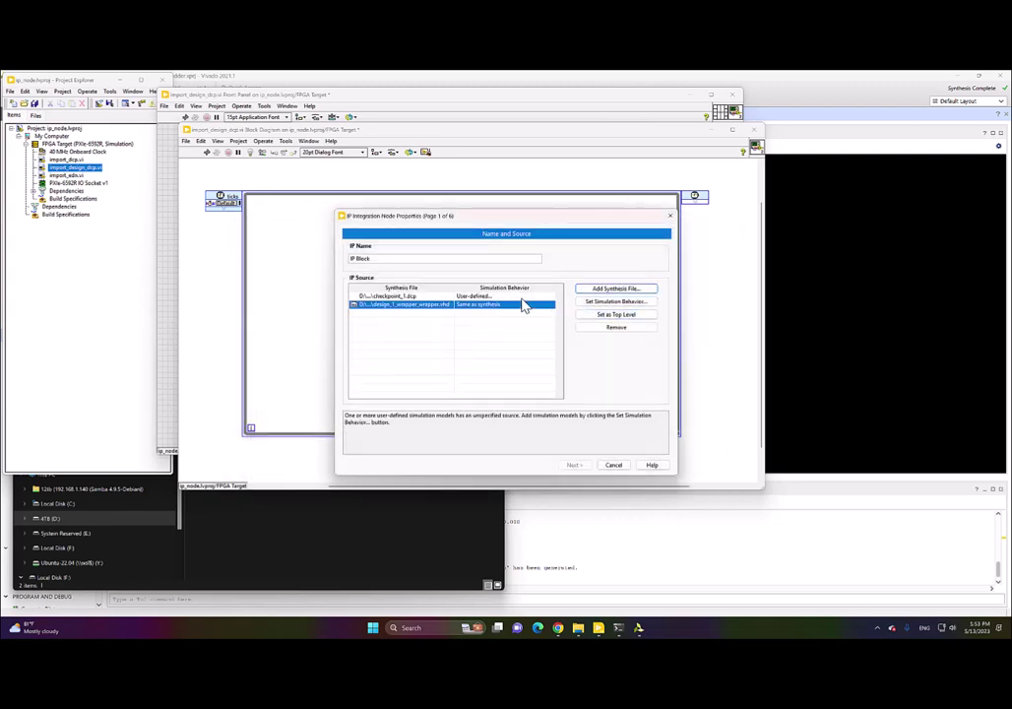
pyautogui.click(524, 296)
pyautogui.click(599, 306)
pyautogui.click(433, 353)
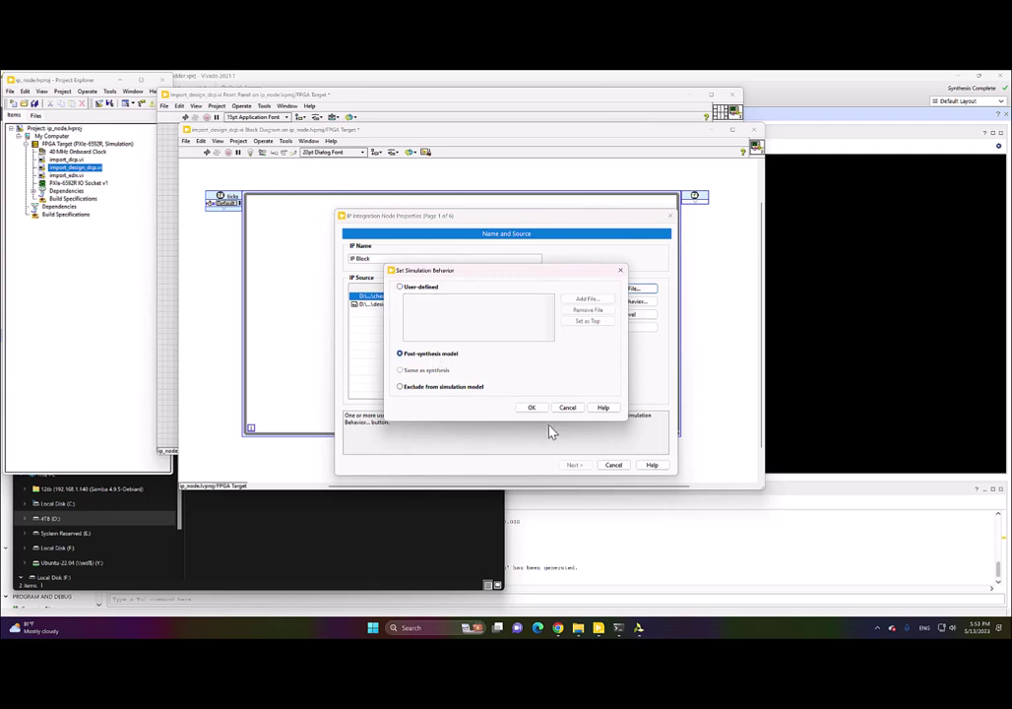
pyautogui.click(531, 407)
# - Advance to the entity and targets page and limit the FPGA family support to Kintex-7
pyautogui.click(575, 465)
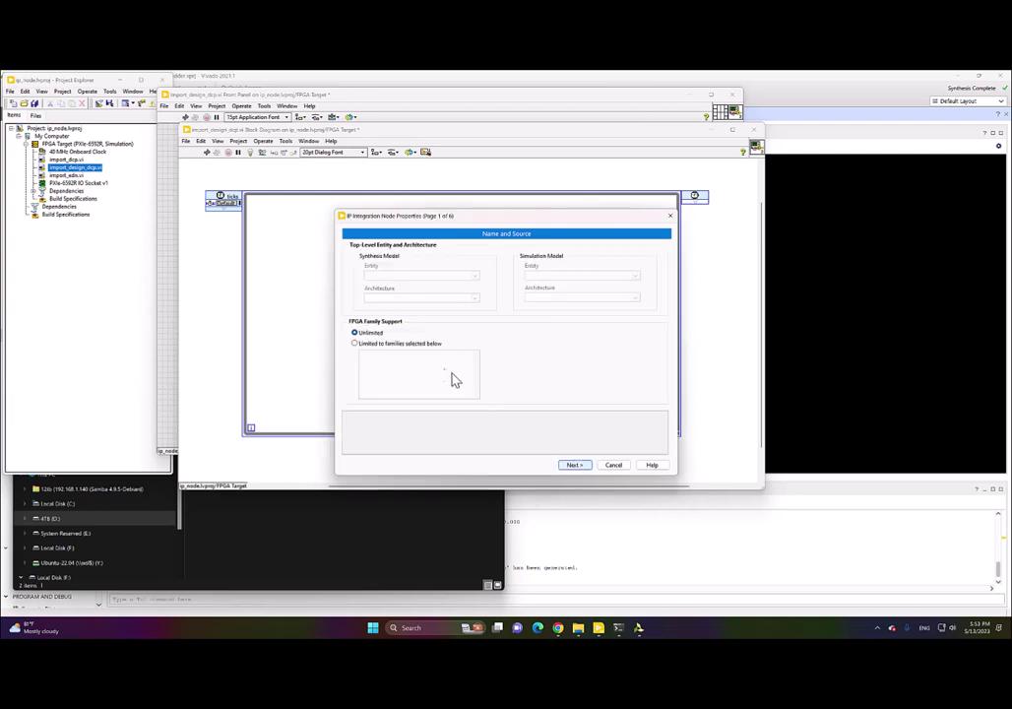
pyautogui.click(373, 344)
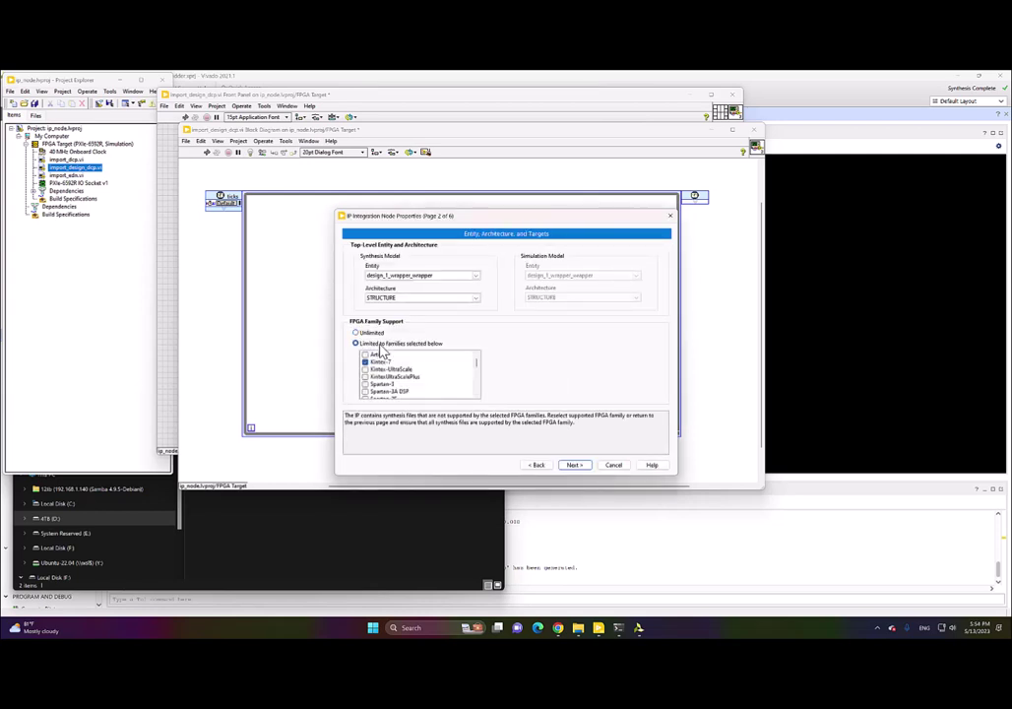
pyautogui.click(577, 466)
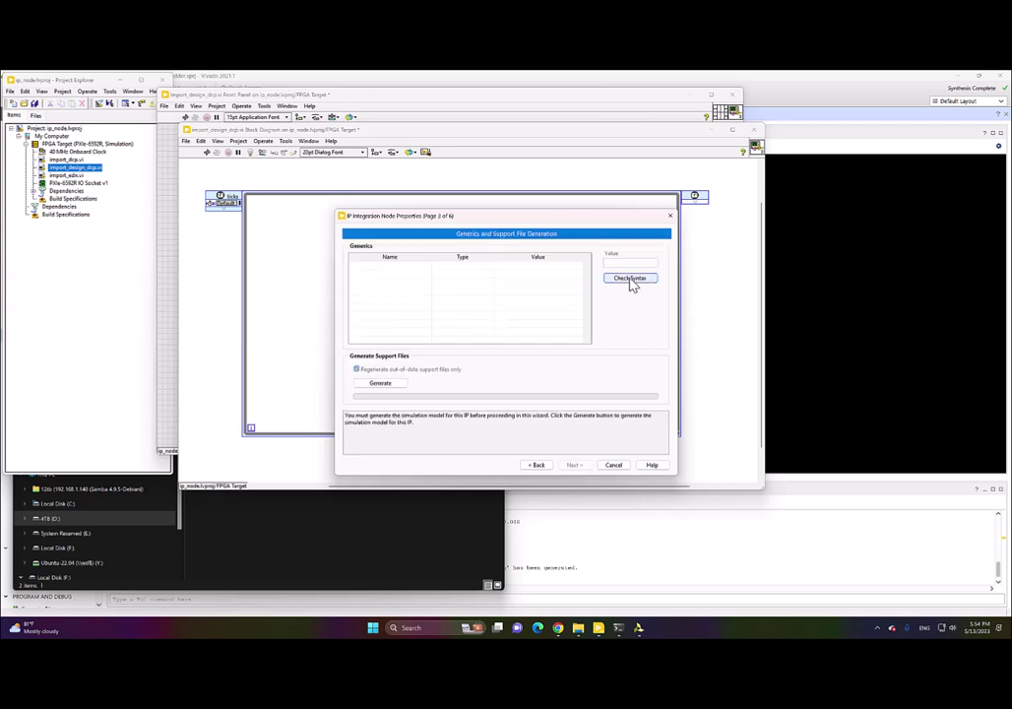
# - Check the syntax of the IP and generate its support files
pyautogui.click(630, 279)
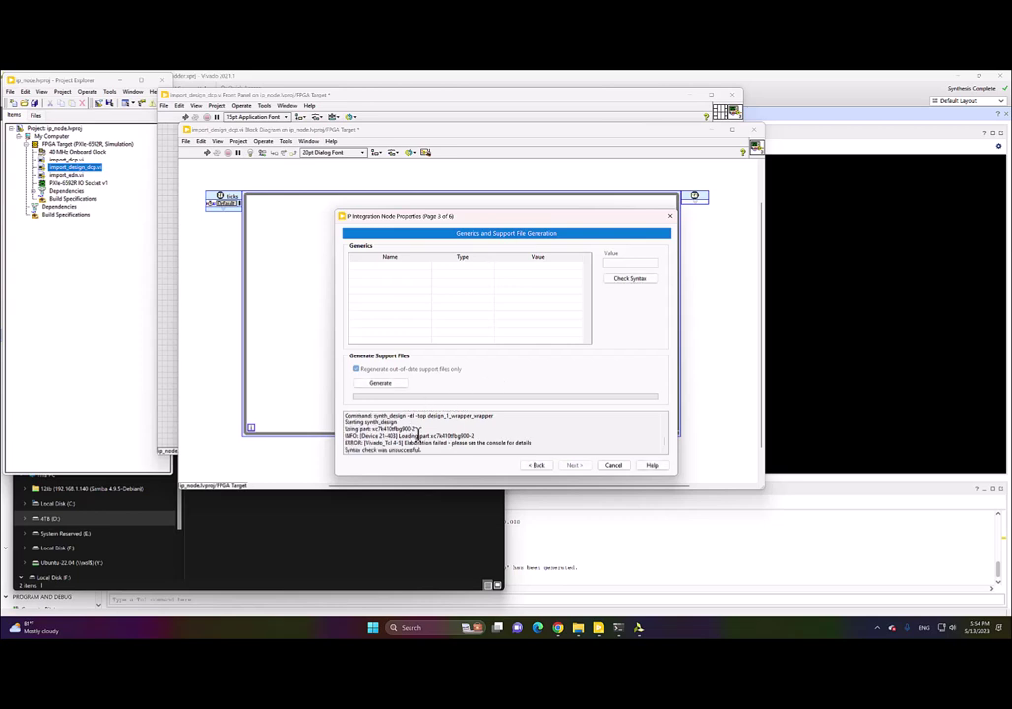
pyautogui.click(629, 278)
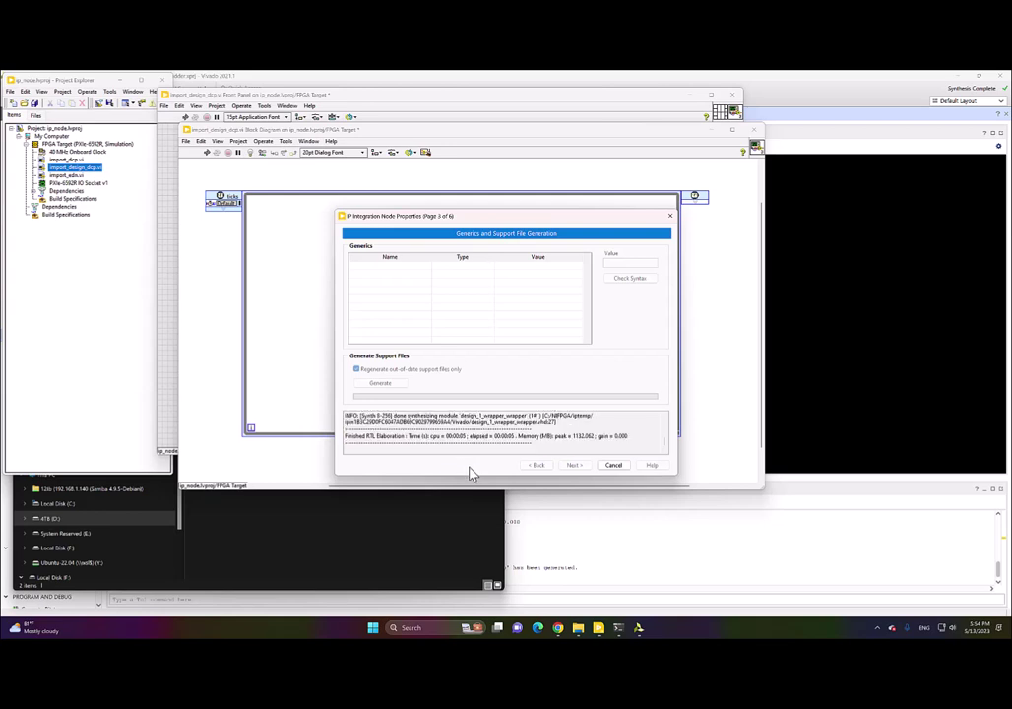
pyautogui.click(385, 386)
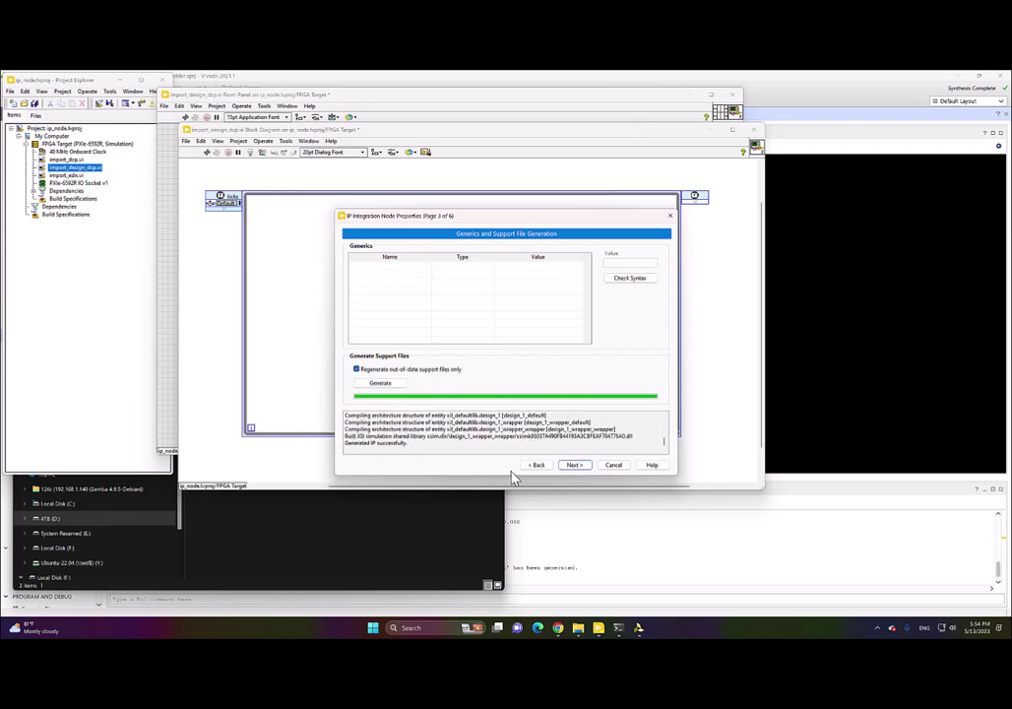
pyautogui.click(575, 464)
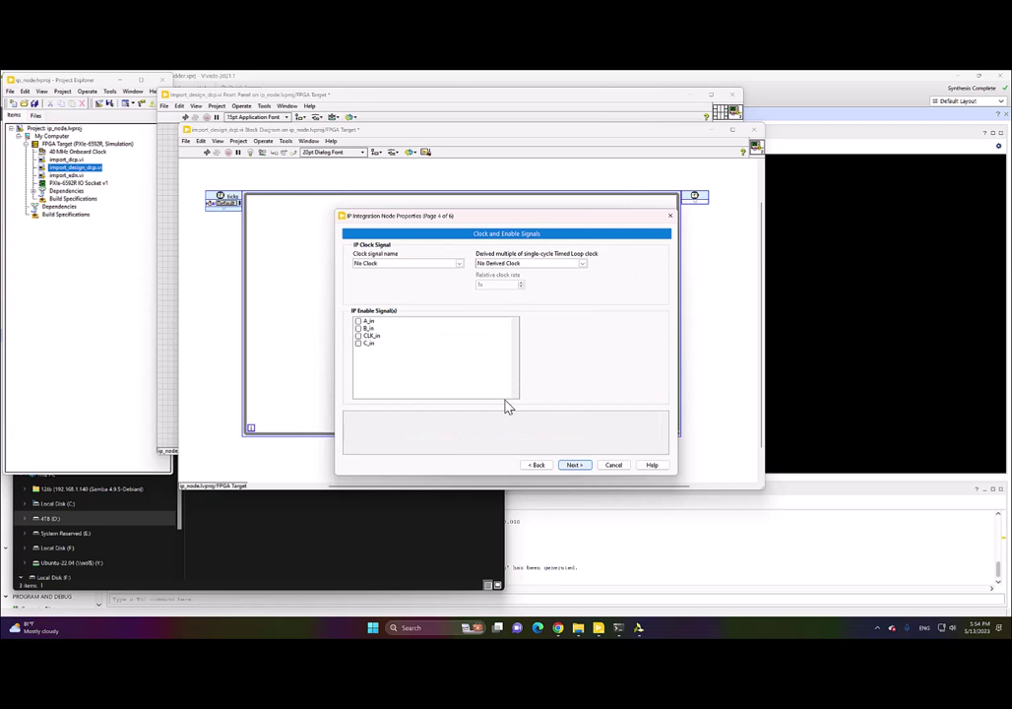
# - Set CLK_in as the IP clock signal with No Derived Clock and finish the wizard with the default reset settings
pyautogui.click(394, 263)
pyautogui.click(375, 291)
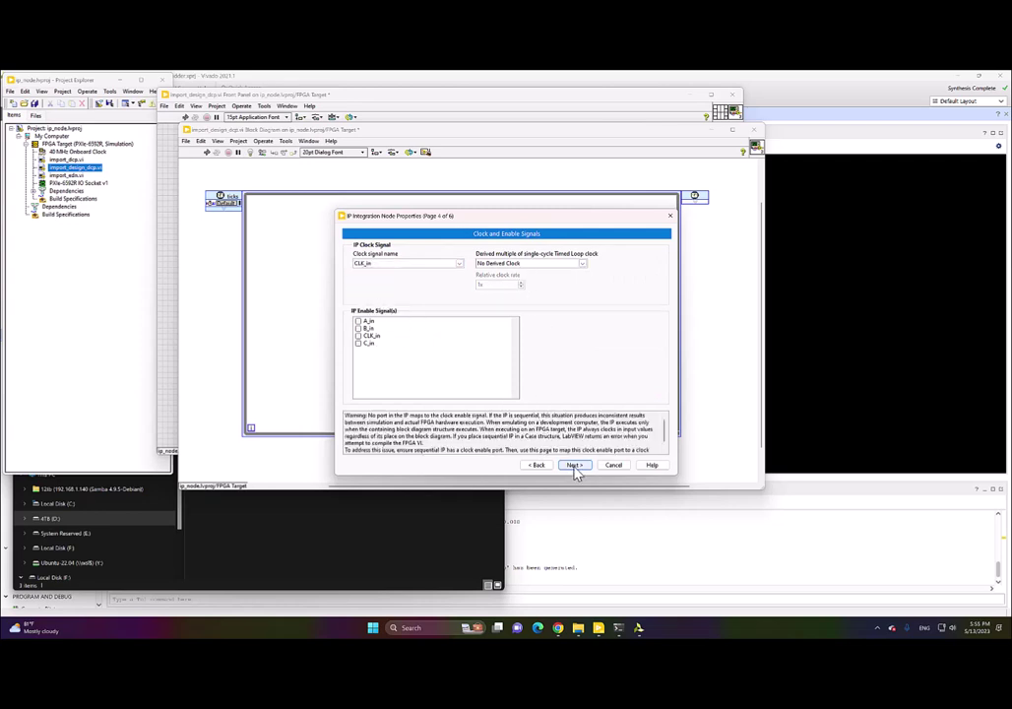
pyautogui.click(552, 264)
pyautogui.click(554, 266)
pyautogui.click(575, 466)
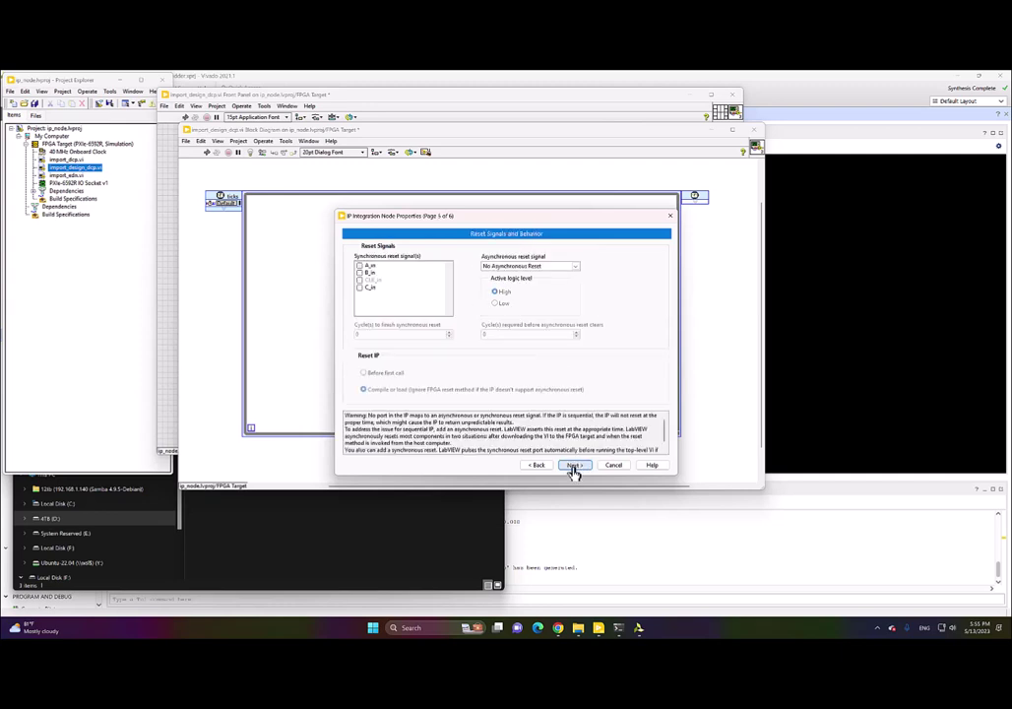
pyautogui.click(575, 466)
pyautogui.click(574, 466)
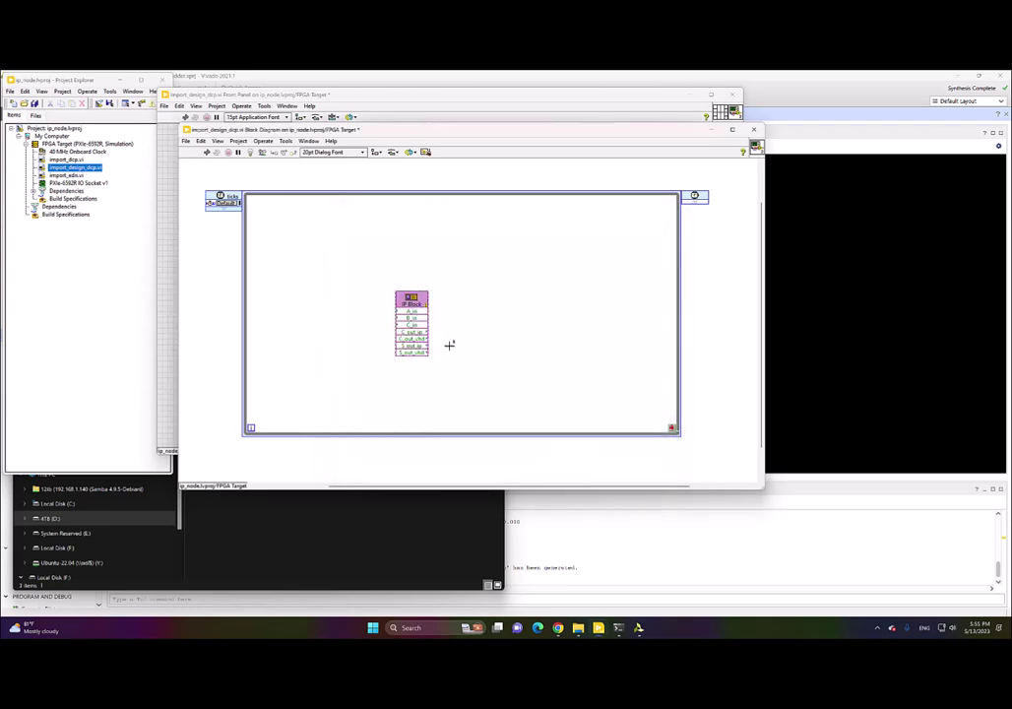
# - Create controls for the IP Block inputs A_in, B_in and C_in
pyautogui.rightClick(393, 311)
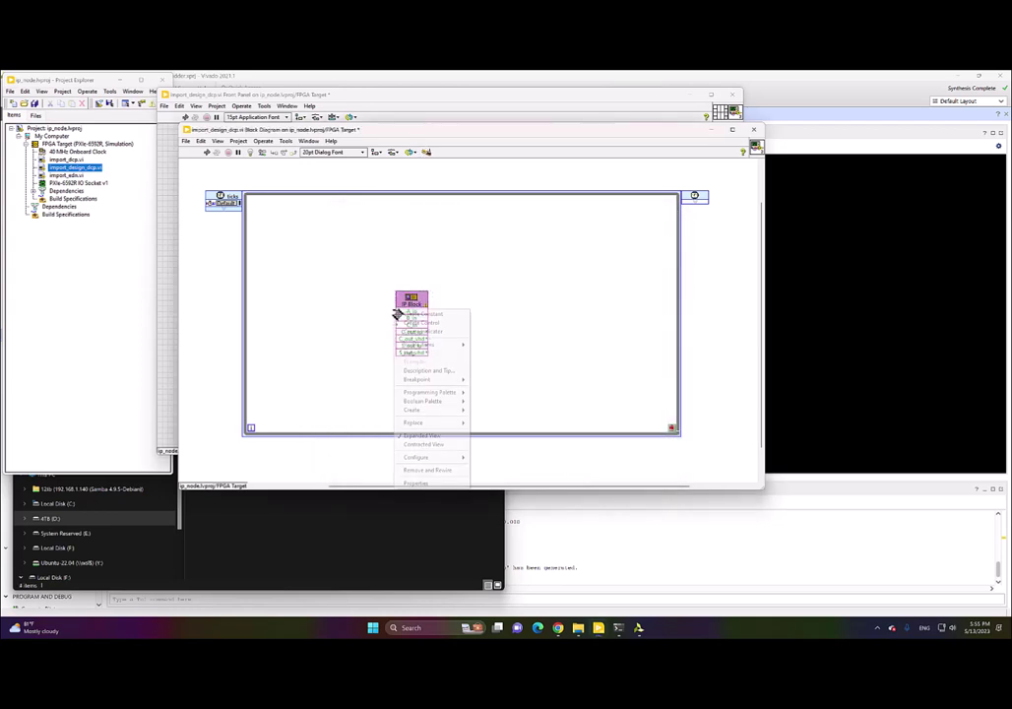
pyautogui.click(414, 323)
pyautogui.rightClick(397, 321)
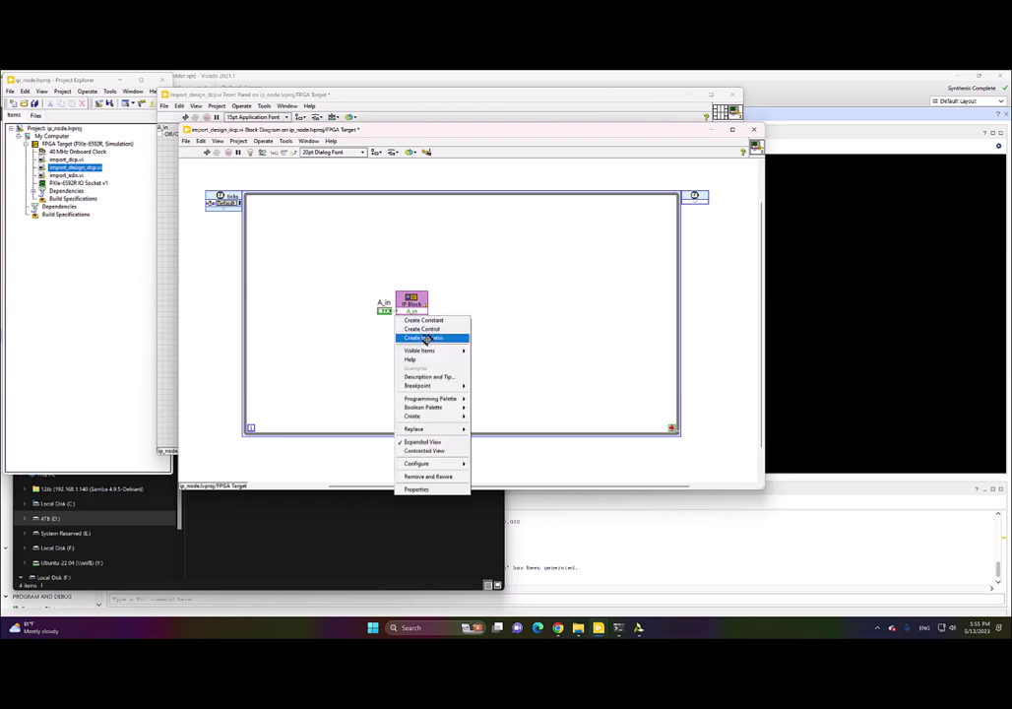
pyautogui.click(436, 330)
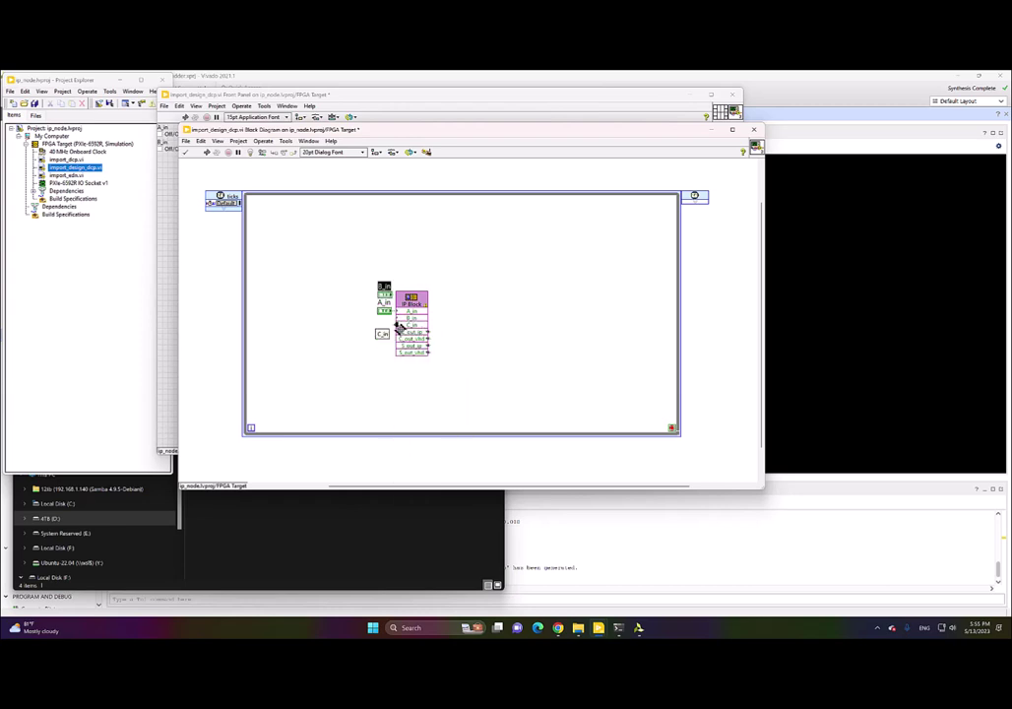
pyautogui.rightClick(399, 327)
pyautogui.click(428, 334)
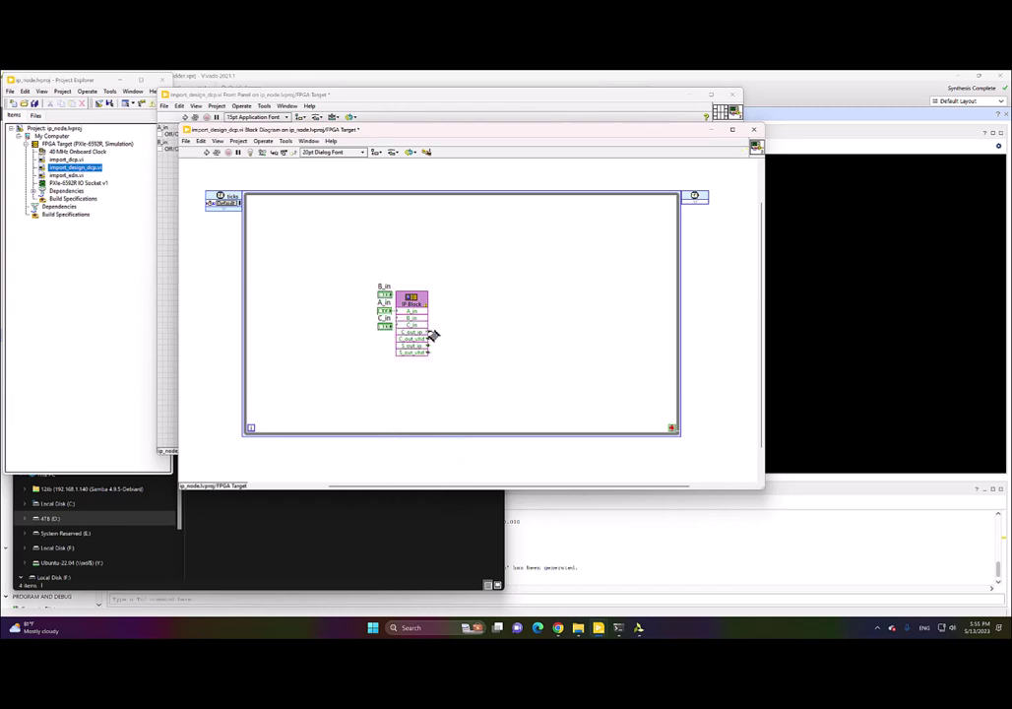
# - Create indicators for the IP Block outputs C_out_ip, C_out_vhd, S_out_ip and S_out_vhd
pyautogui.rightClick(429, 333)
pyautogui.click(459, 353)
pyautogui.rightClick(428, 343)
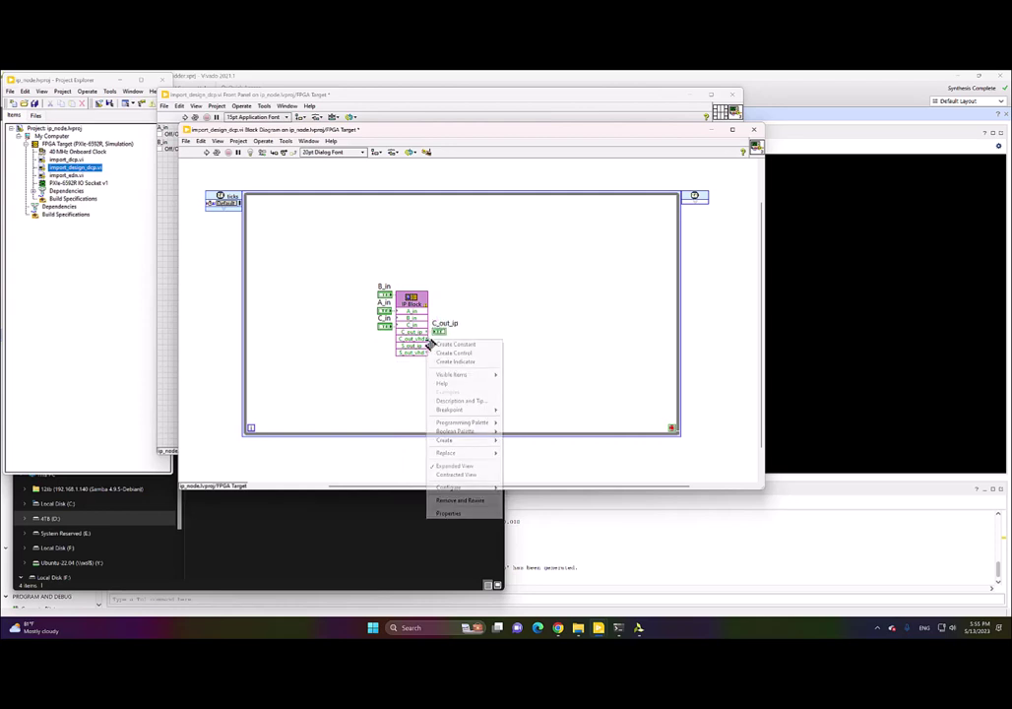
pyautogui.click(452, 356)
pyautogui.rightClick(430, 345)
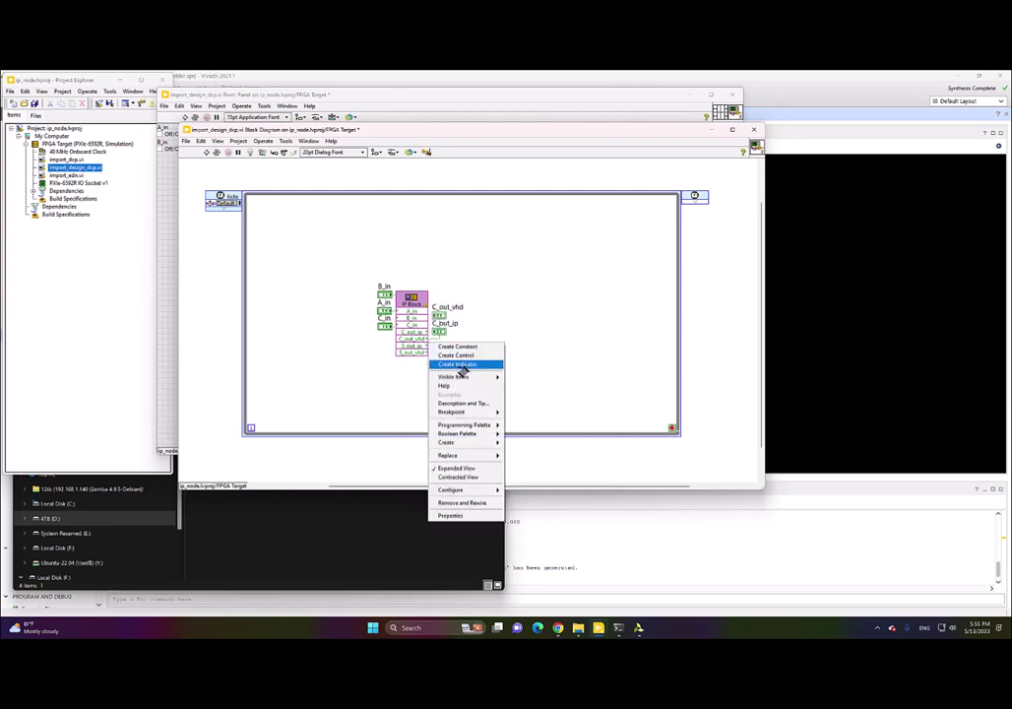
pyautogui.click(459, 365)
pyautogui.rightClick(429, 352)
pyautogui.click(456, 373)
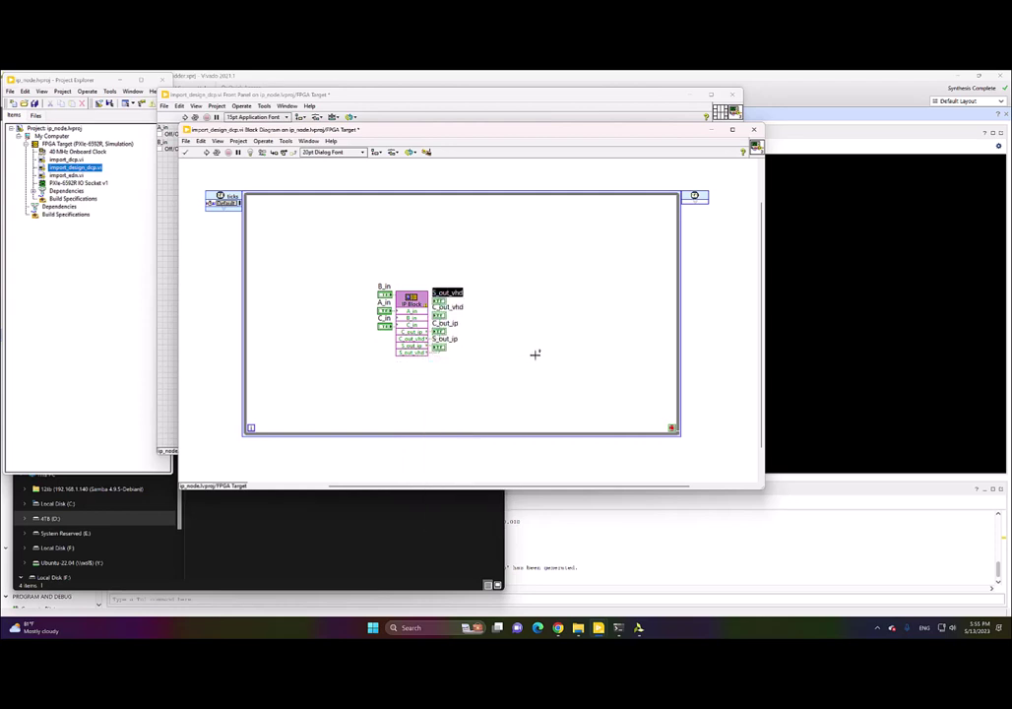
# - Show the front panel in a smaller window and stack the A_in, B_in and C_in controls, enlarged, near the indicators
pyautogui.hotkey('ctrl', 'e')
pyautogui.scroll(3, 425, 180)
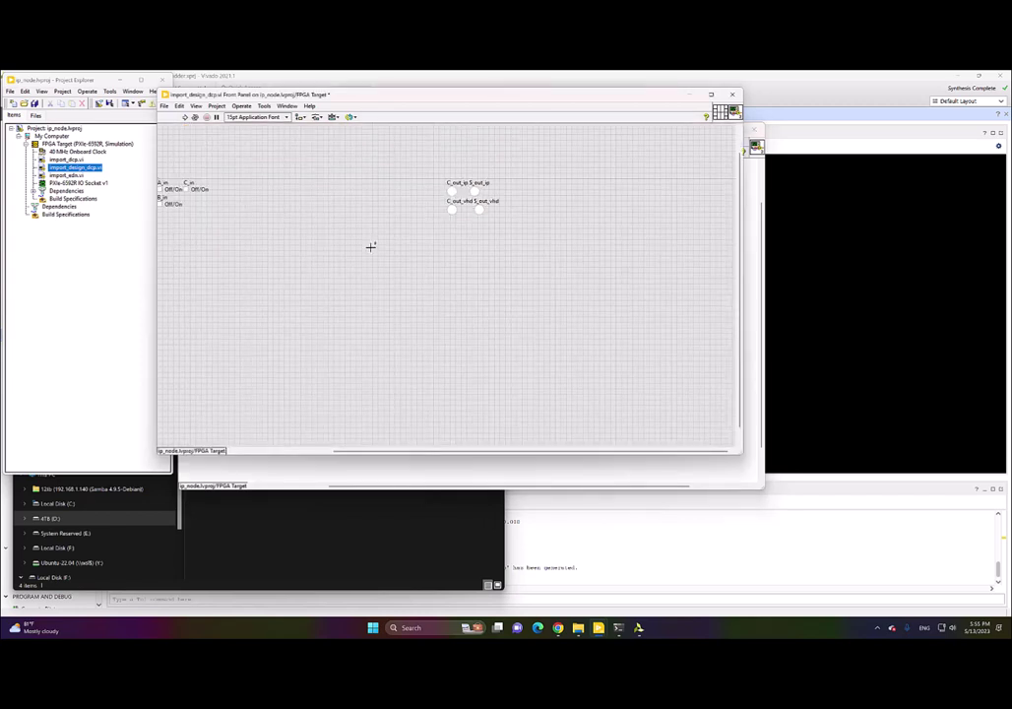
pyautogui.moveTo(725, 444); pyautogui.dragTo(618, 398)
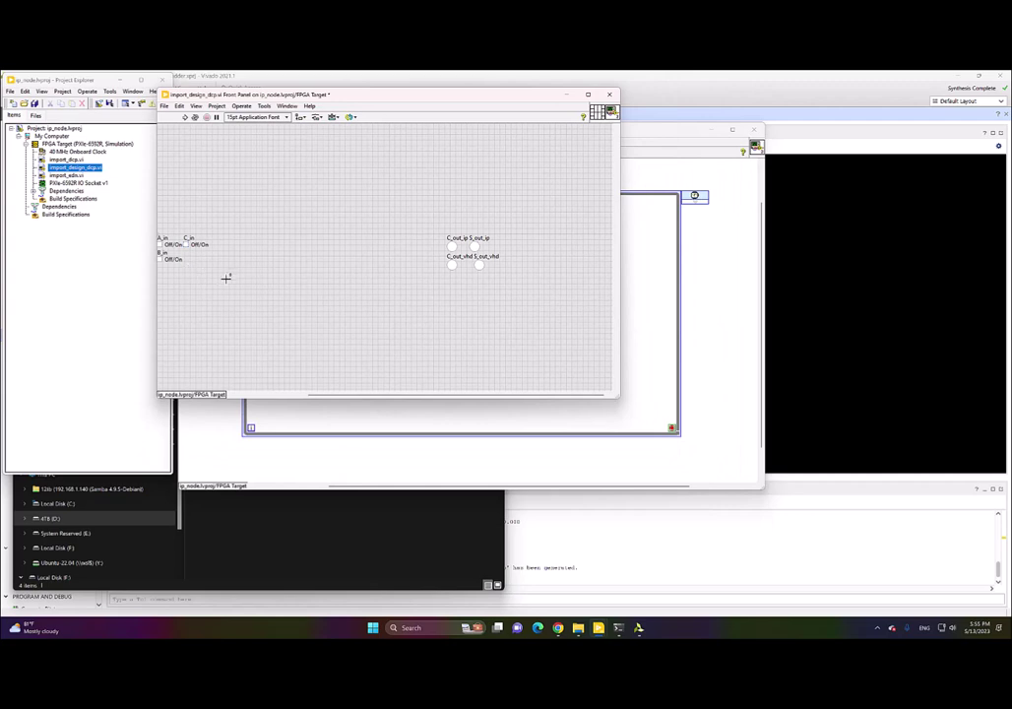
pyautogui.hscroll(-1, 225, 278)
pyautogui.moveTo(176, 250); pyautogui.dragTo(278, 207)
pyautogui.click(335, 117)
pyautogui.click(382, 142)
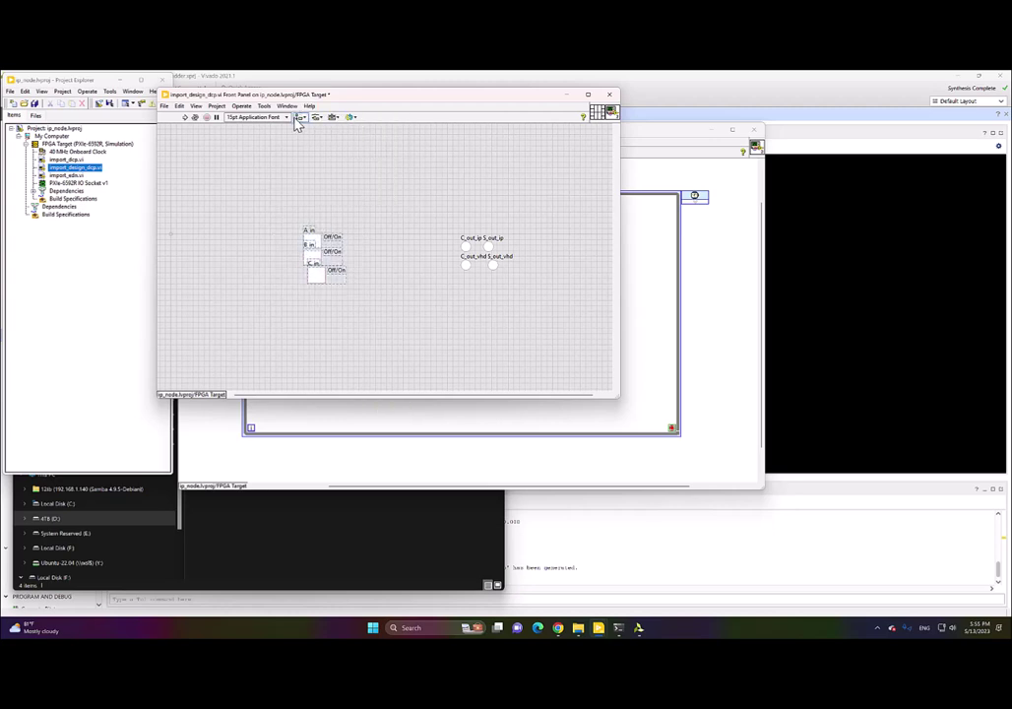
# - Distribute the A_in, B_in and C_in controls evenly in the vertical direction and align their left edges
pyautogui.click(316, 117)
pyautogui.click(395, 153)
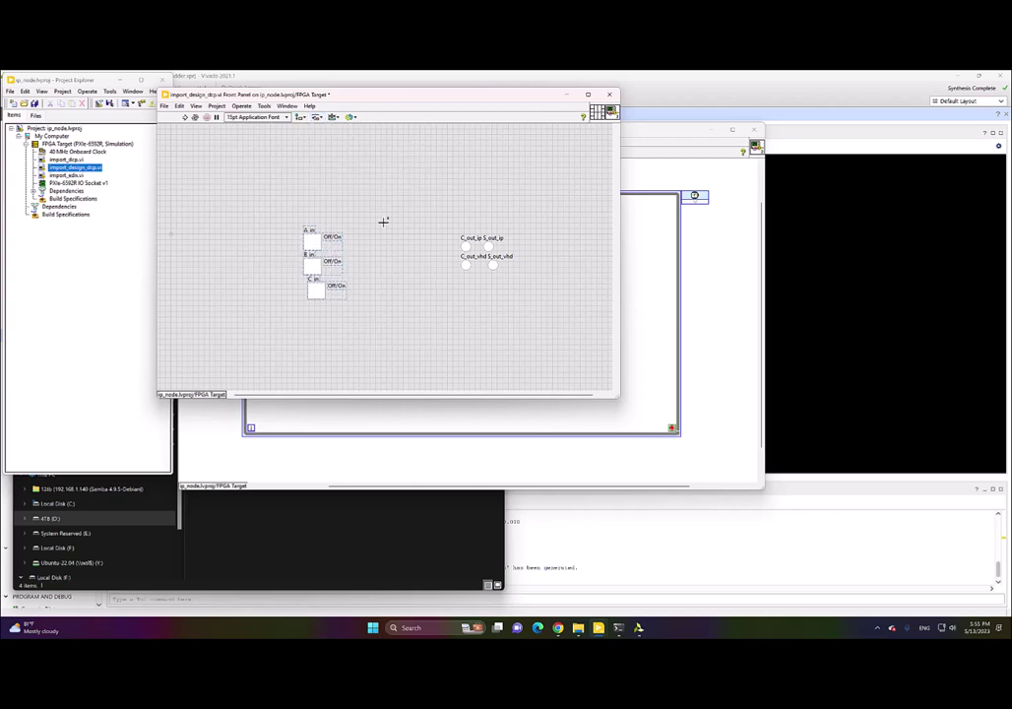
pyautogui.click(301, 117)
pyautogui.click(344, 196)
# - Save the VI and shrink the front panel window to fit the controls and indicators, exposing the block diagram behind
pyautogui.scroll(-2, 419, 297)
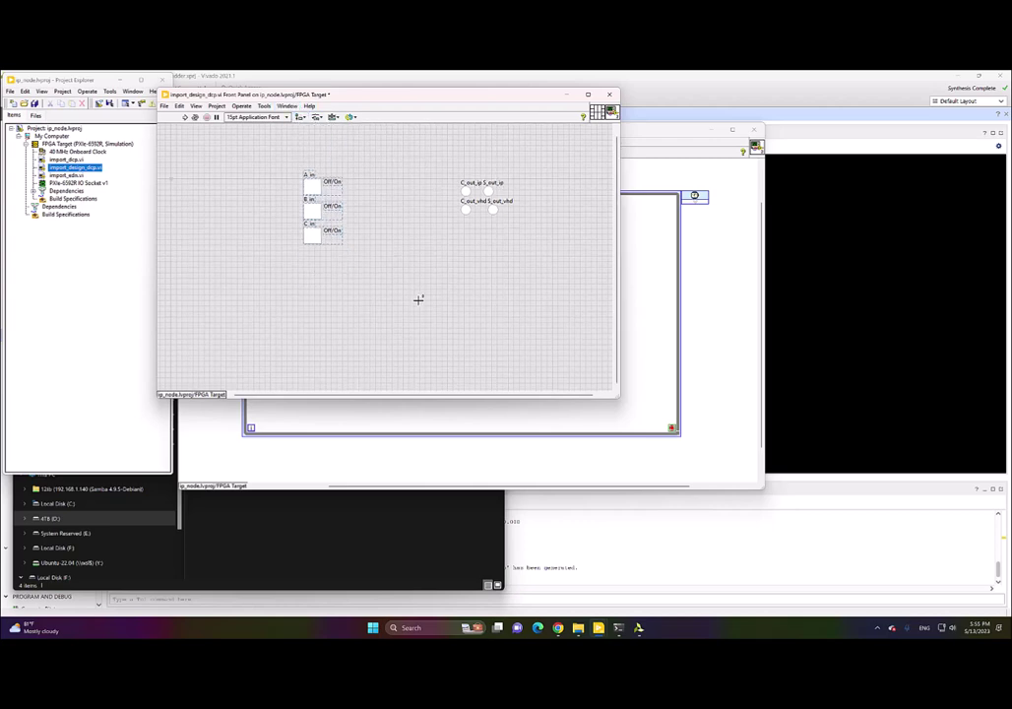
pyautogui.scroll(1, 418, 296)
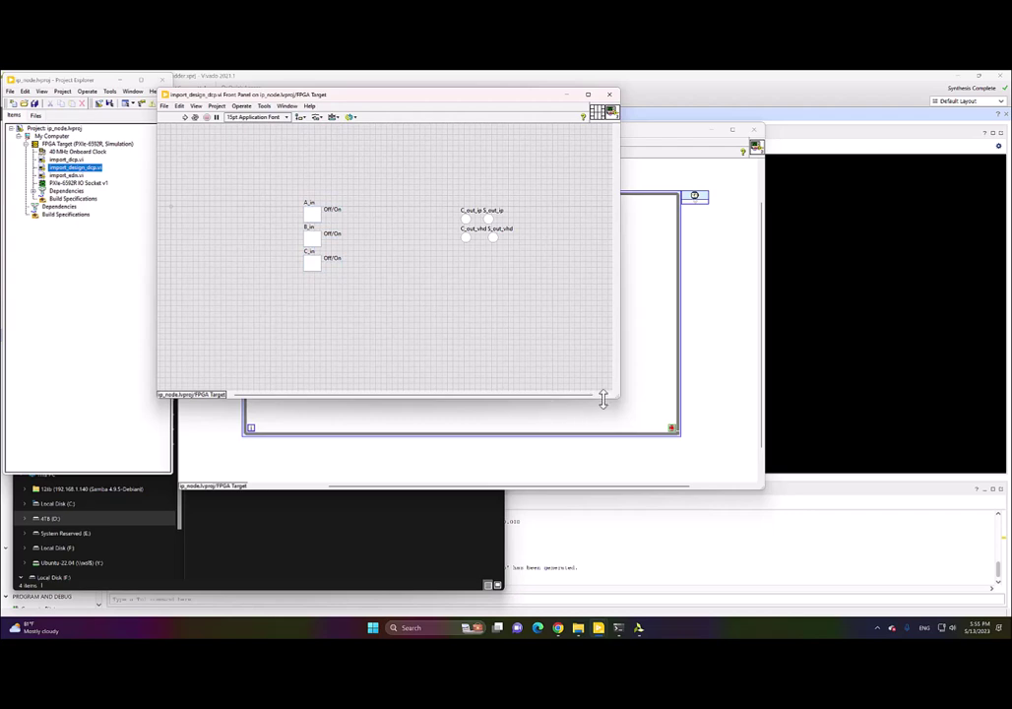
pyautogui.moveTo(619, 397); pyautogui.dragTo(522, 289)
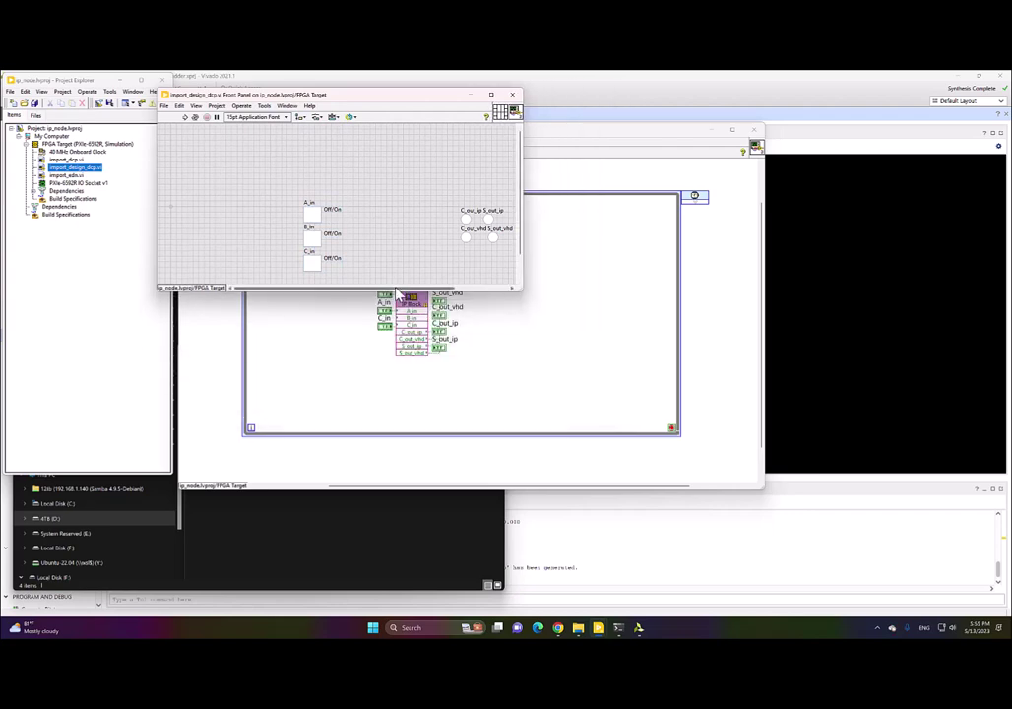
pyautogui.hscroll(3, 397, 283)
pyautogui.scroll(-1, 357, 253)
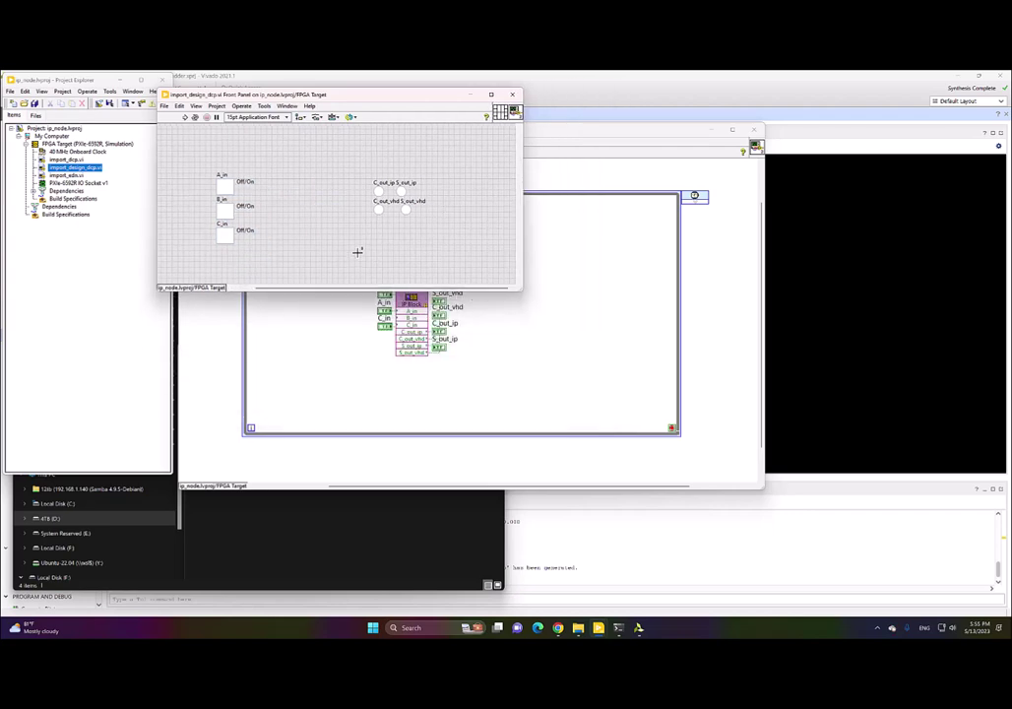
# - Run the VI, switch A_in, B_in and C_in on, switch B_in and A_in back off, and abort the run
pyautogui.hotkey('ctrl', 'r')
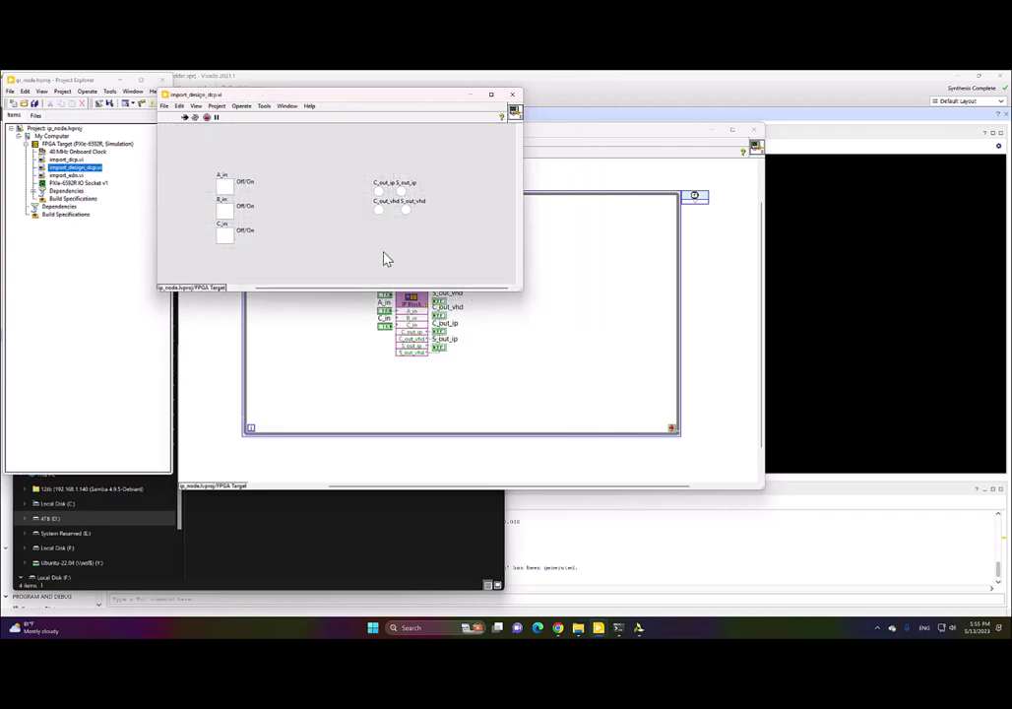
pyautogui.click(223, 187)
pyautogui.click(226, 211)
pyautogui.click(226, 235)
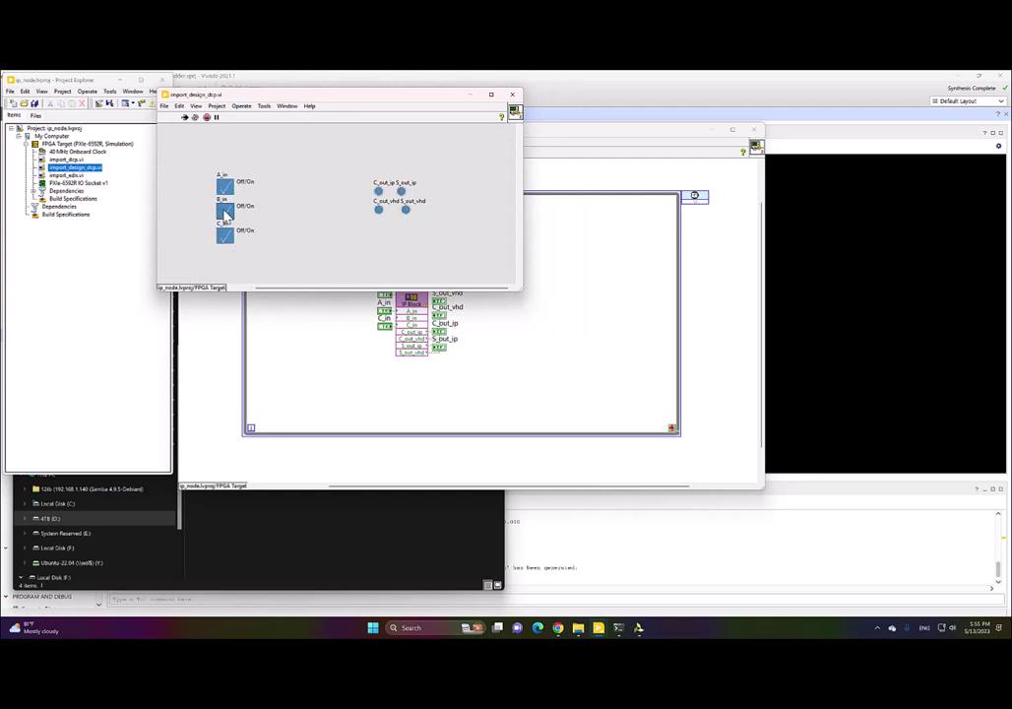
pyautogui.click(226, 210)
pyautogui.click(222, 187)
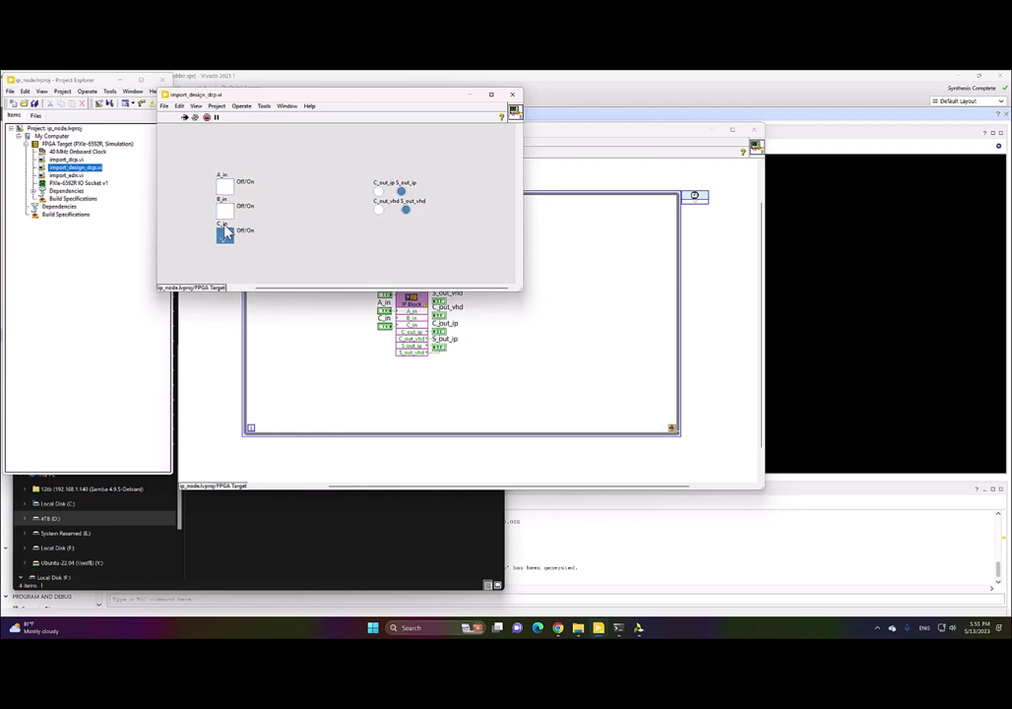
pyautogui.click(207, 117)
# - Clean up the block diagram layout automatically and shrink its window to fit the compact loop
pyautogui.hotkey('ctrl', 'e')
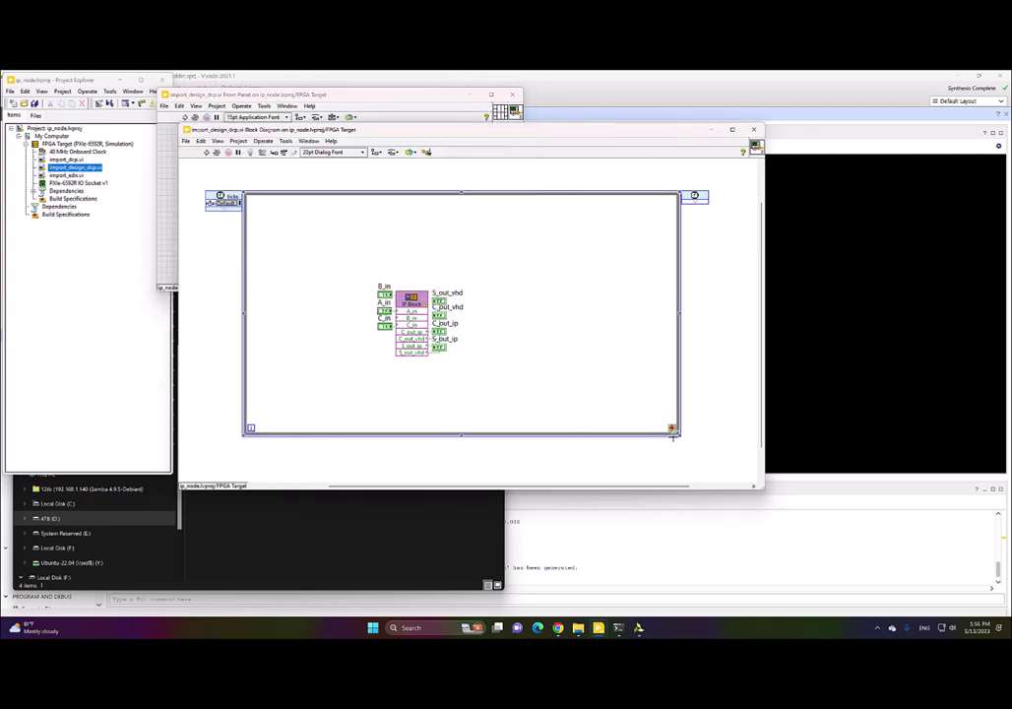
pyautogui.click(425, 152)
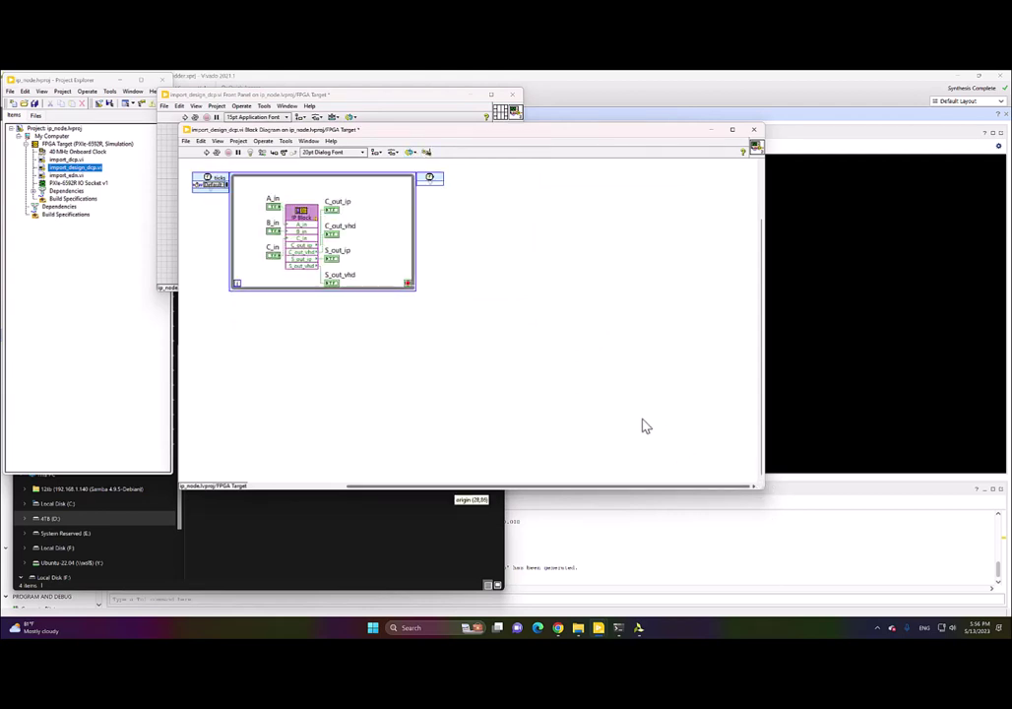
pyautogui.moveTo(755, 483); pyautogui.dragTo(481, 355)
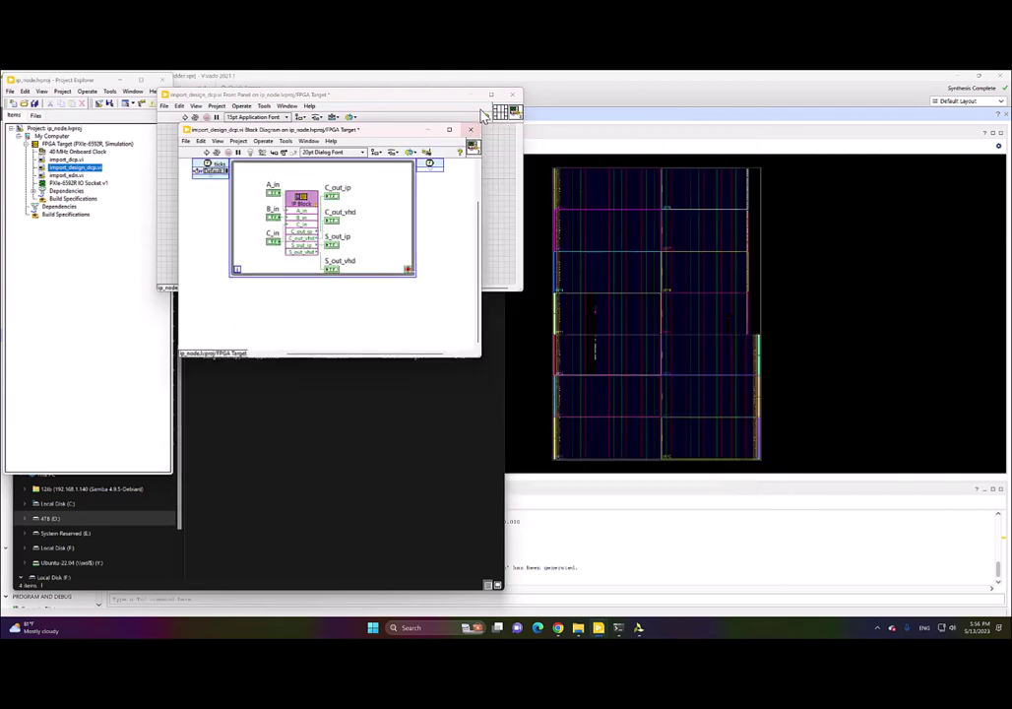
# - Close import_design_dcp.vi and return to the project
pyautogui.click(513, 94)
pyautogui.click(274, 172)
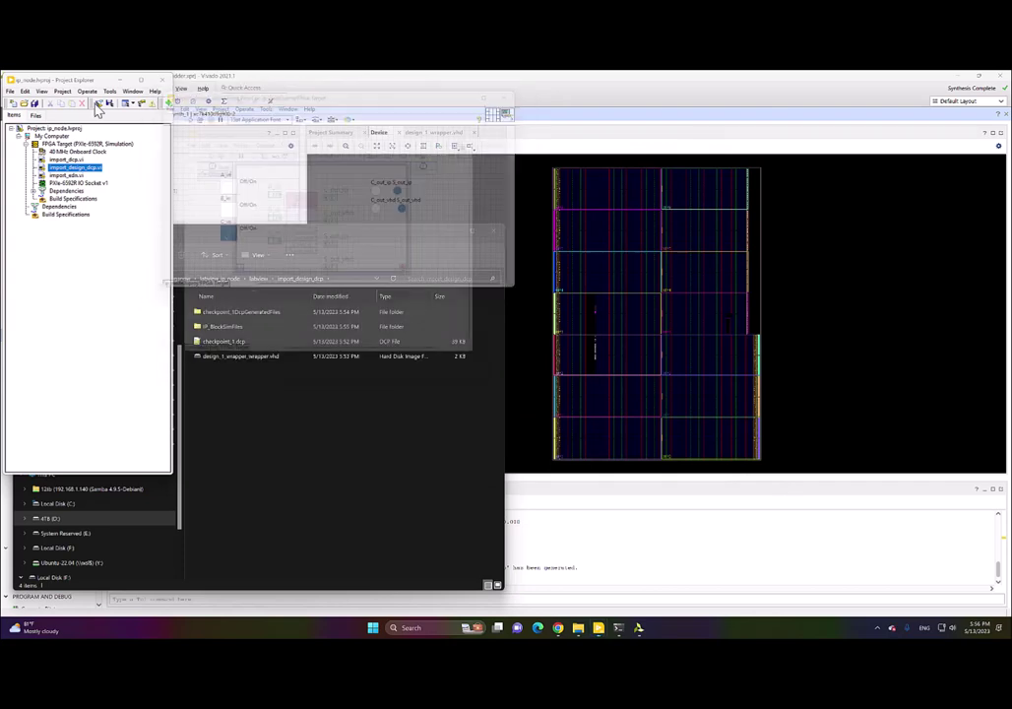